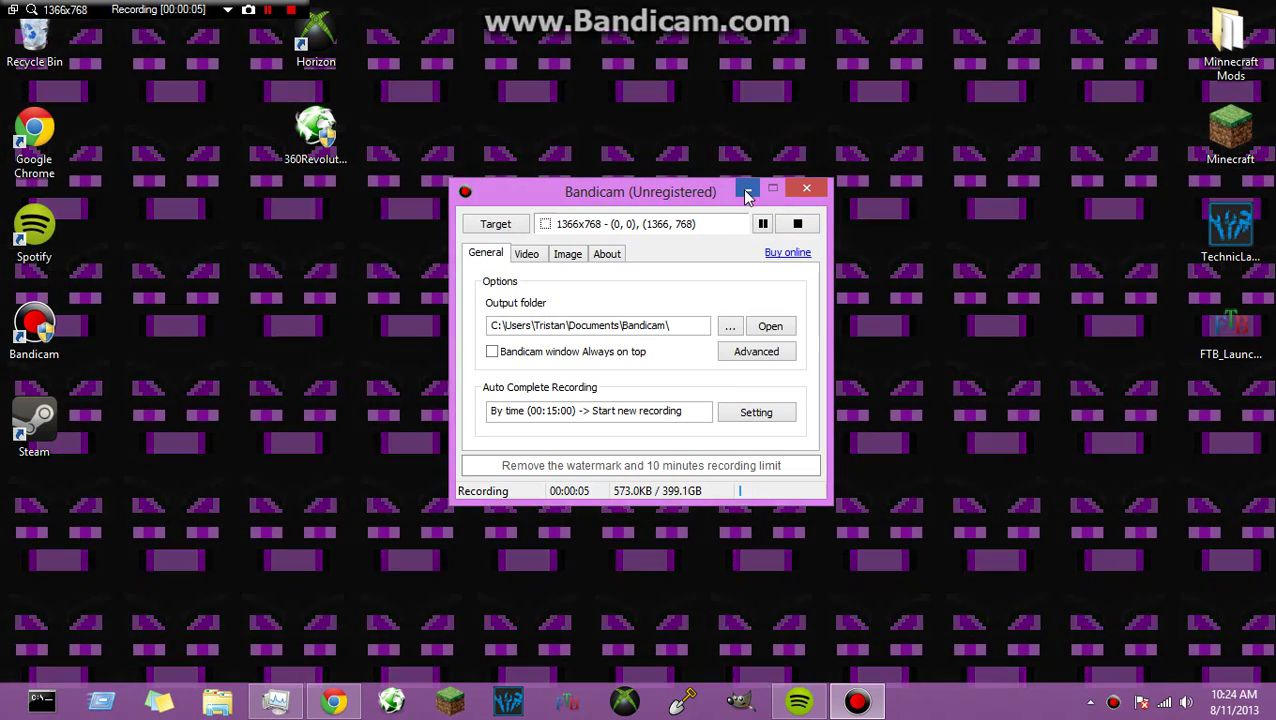
Minimize Bandicam to the tray so it keeps recording the full desktop.
left_click(747, 192)
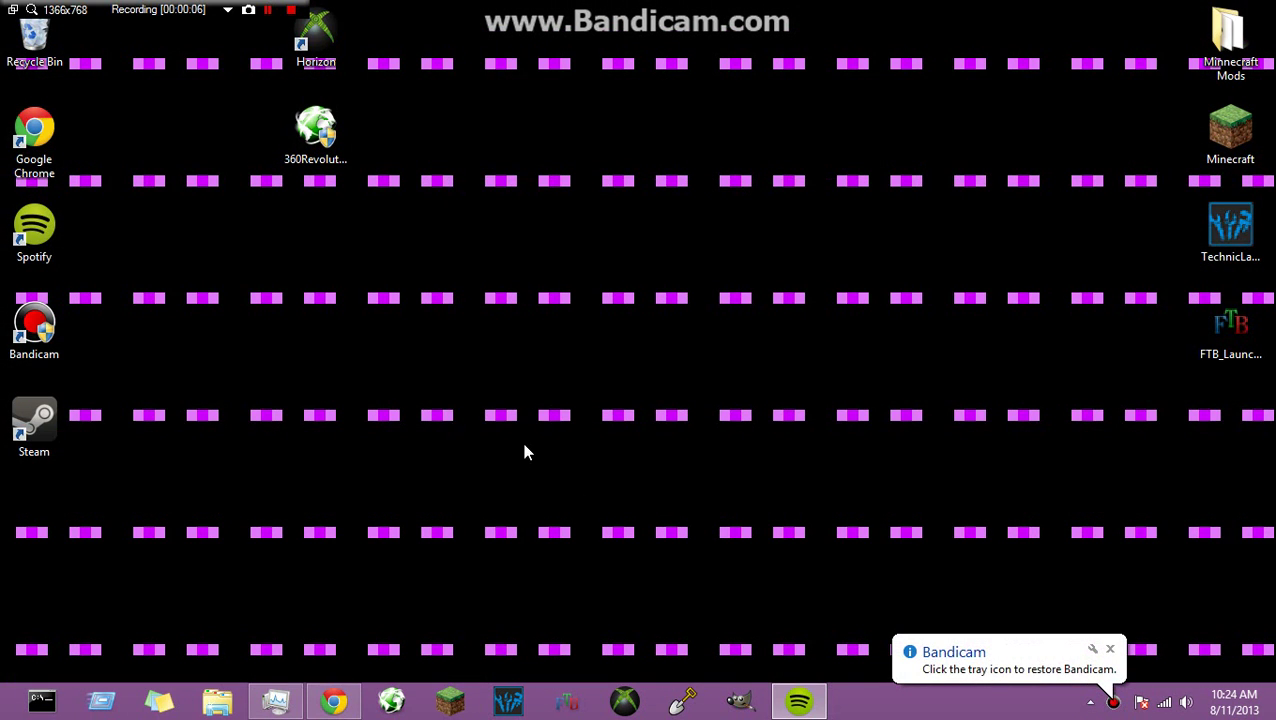
left_click_drag(784, 122, 549, 434)
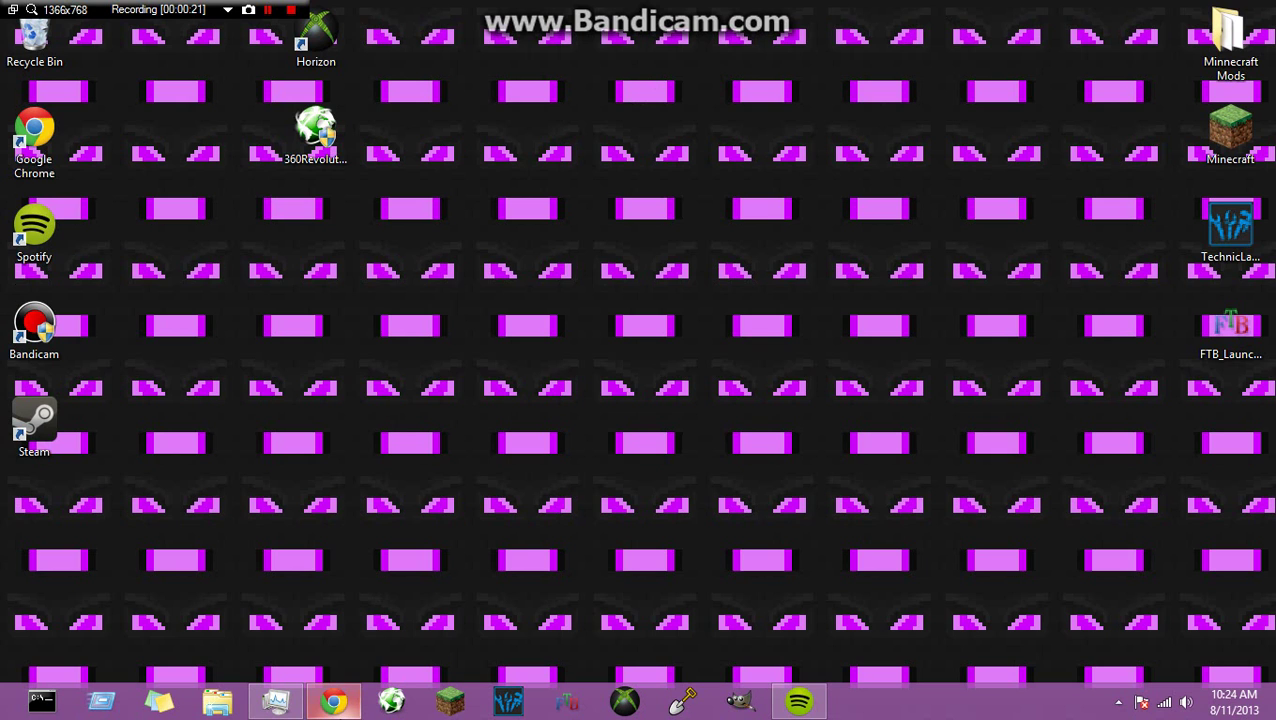
Search for 'Minecraft World Painter' in a new Chrome tab.
left_click(336, 703)
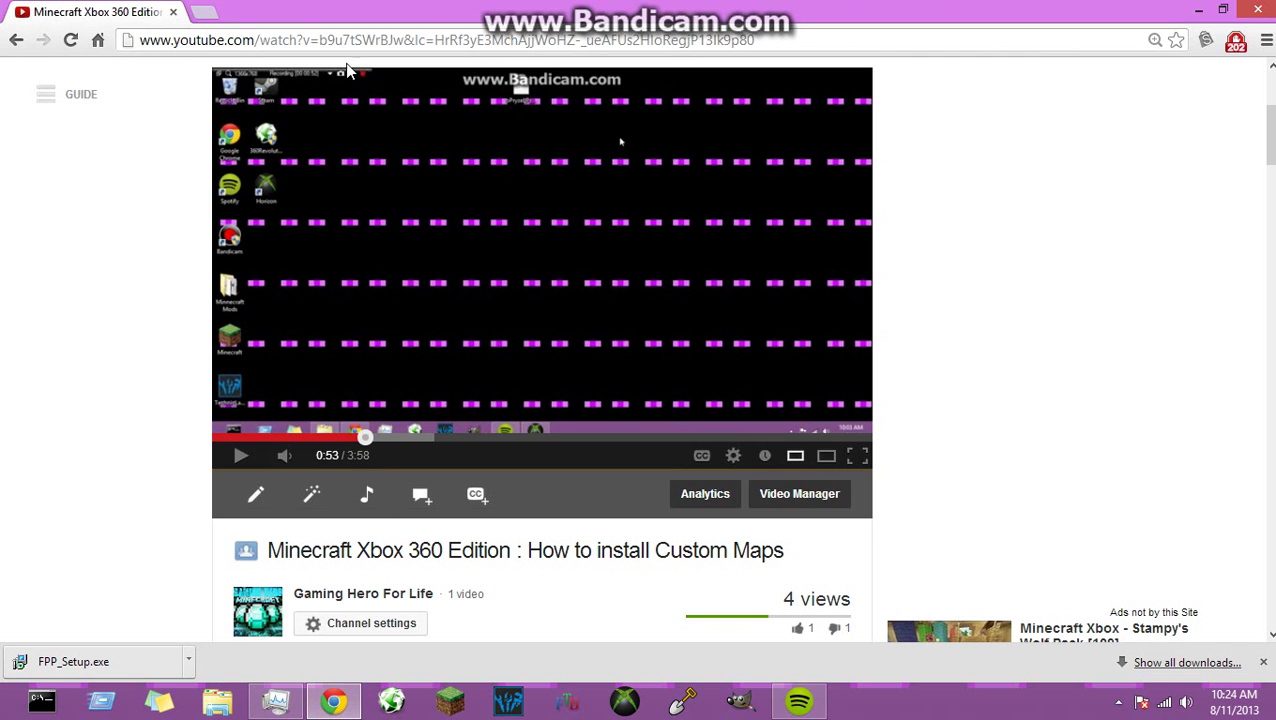
left_click(200, 14)
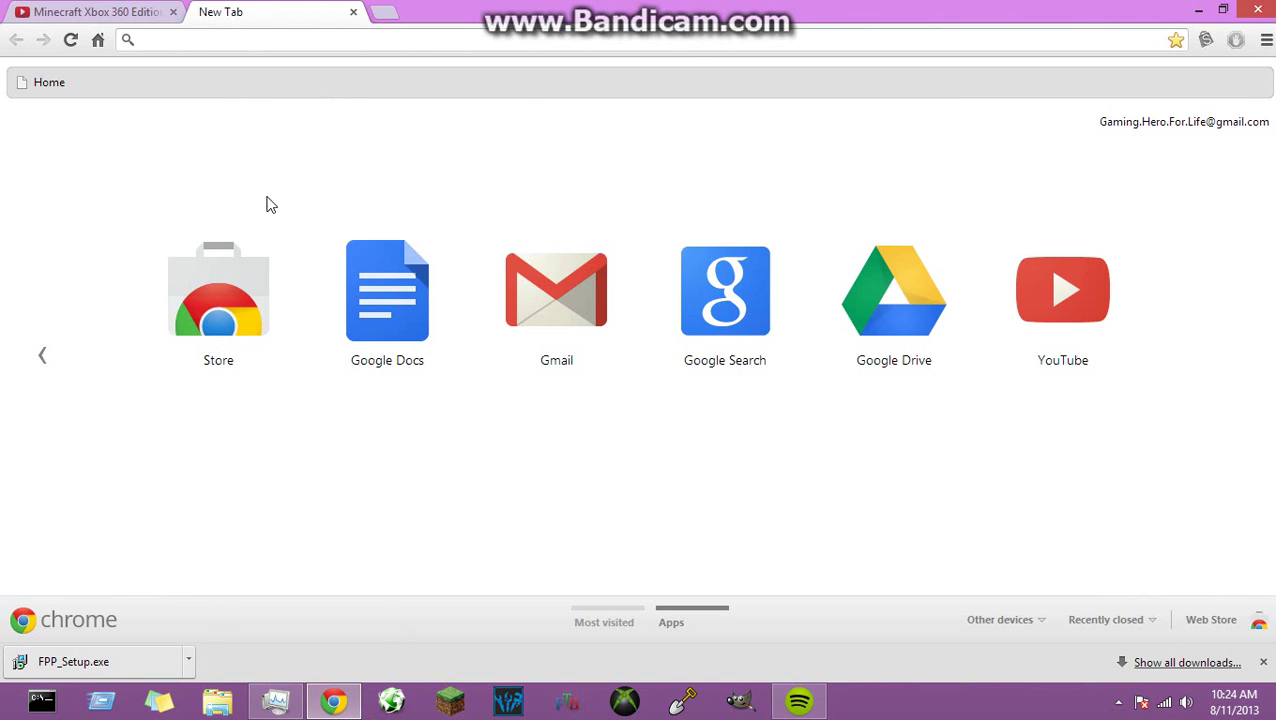
type("WMinec")
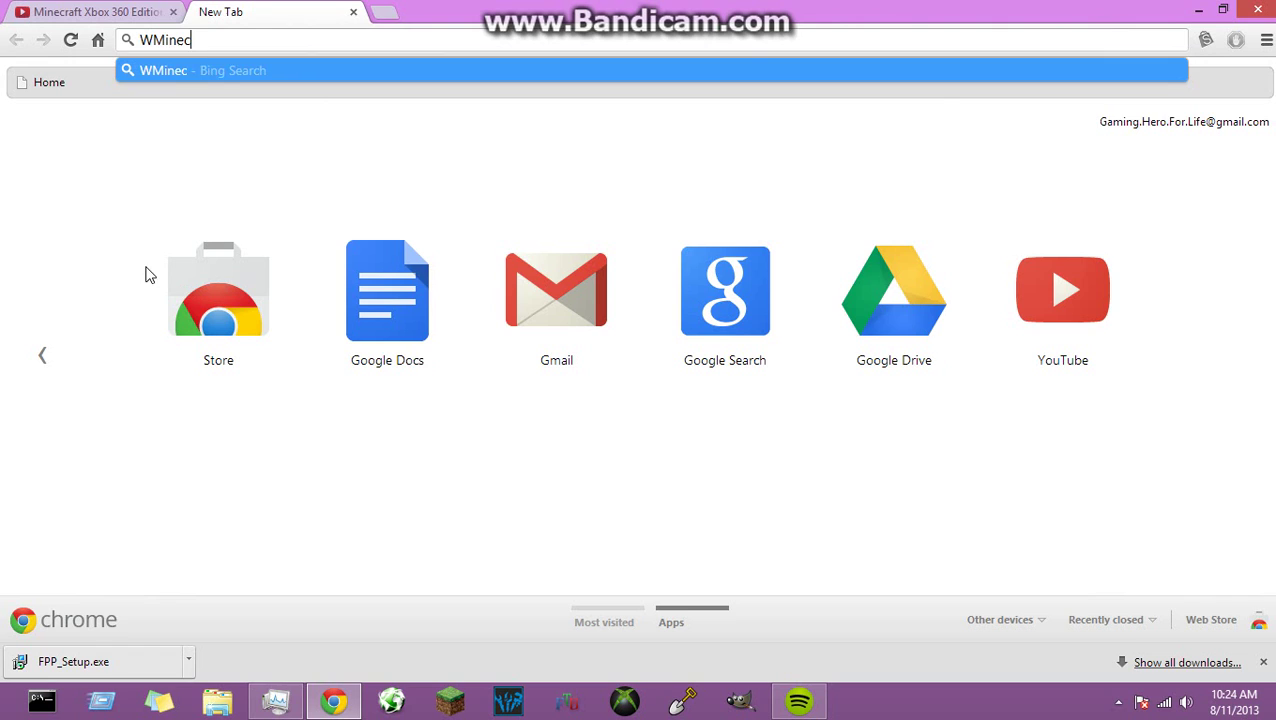
type("ra")
key("BackSpace")
key("BackSpace")
key("BackSpace")
key("BackSpace")
key("BackSpace")
key("BackSpace")
key("BackSpace")
key("BackSpace")
type("Mi")
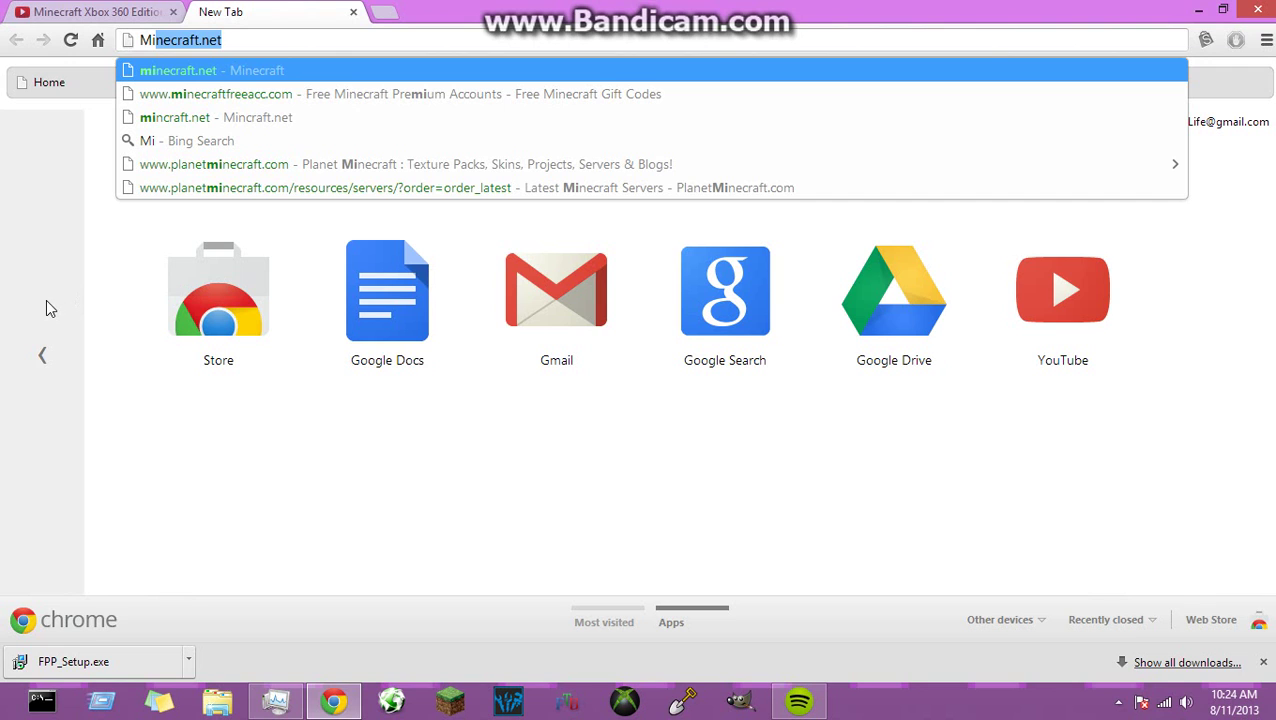
type("necraft ")
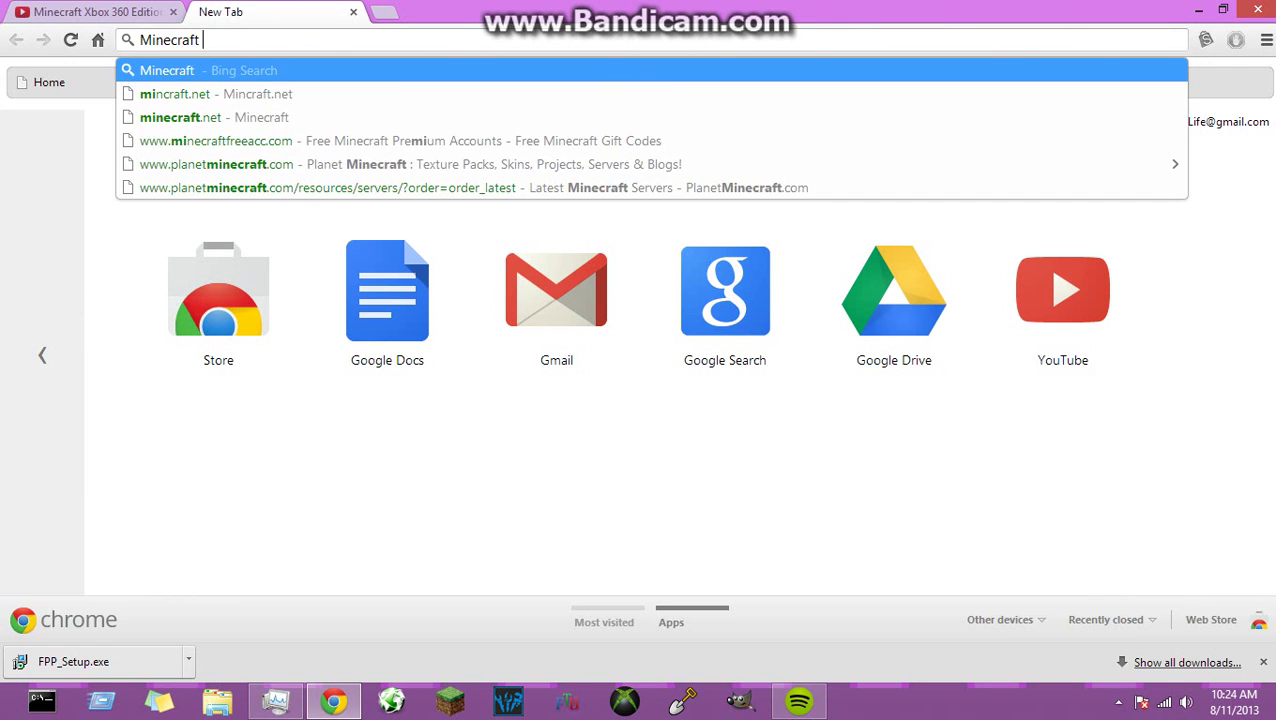
type("World ")
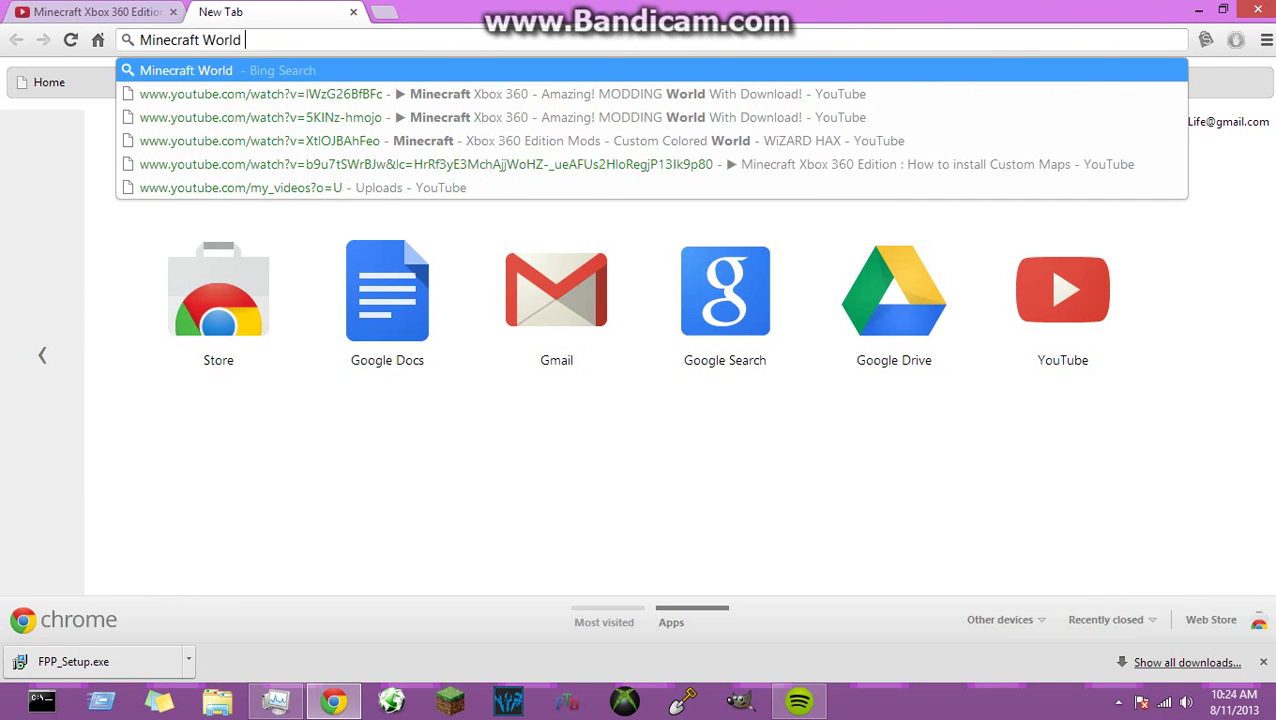
type("Painter")
key("Return")
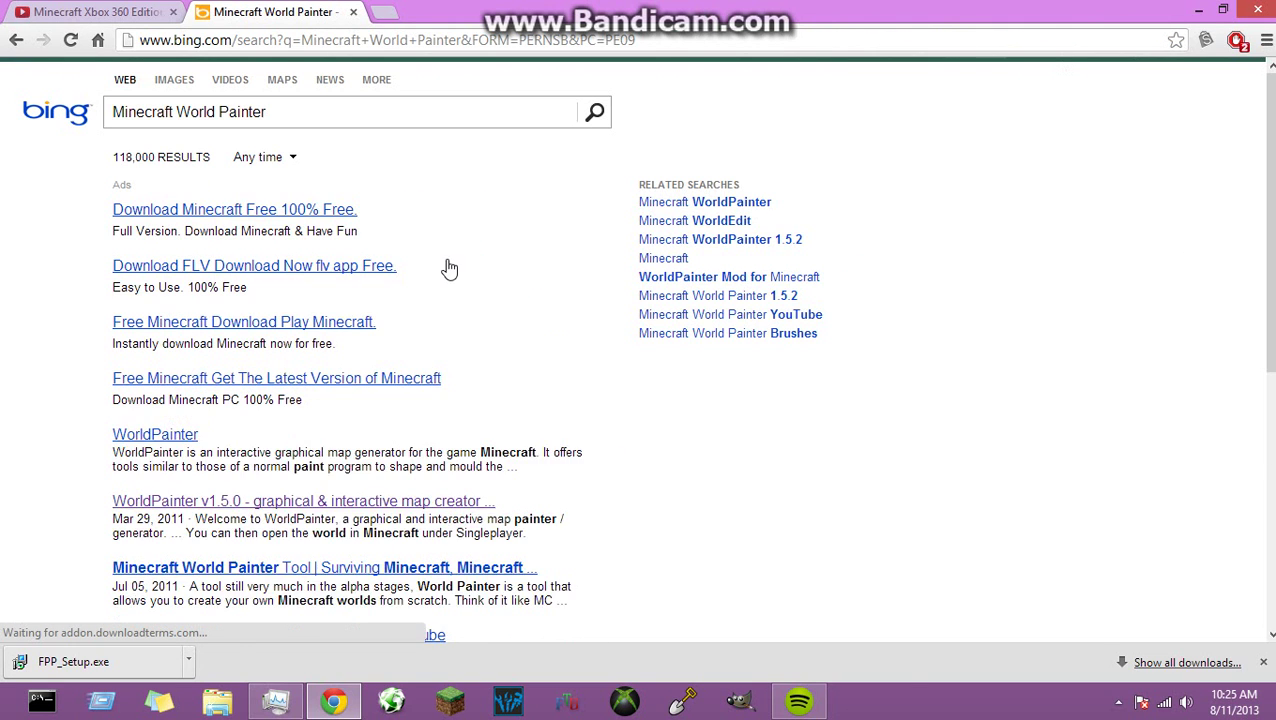
Open the WorldPainter v1.5.0 Minecraft Forum result and close the advert tab.
scroll(430, 305, "down", 3)
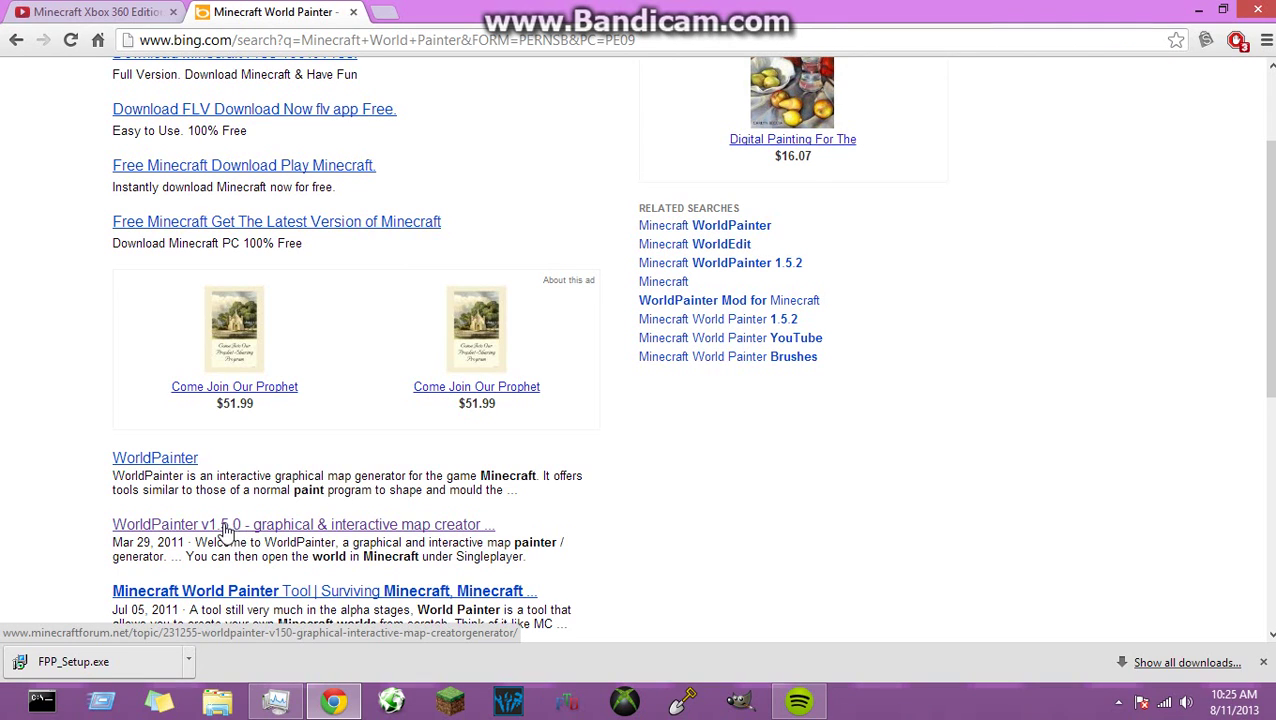
left_click(263, 525)
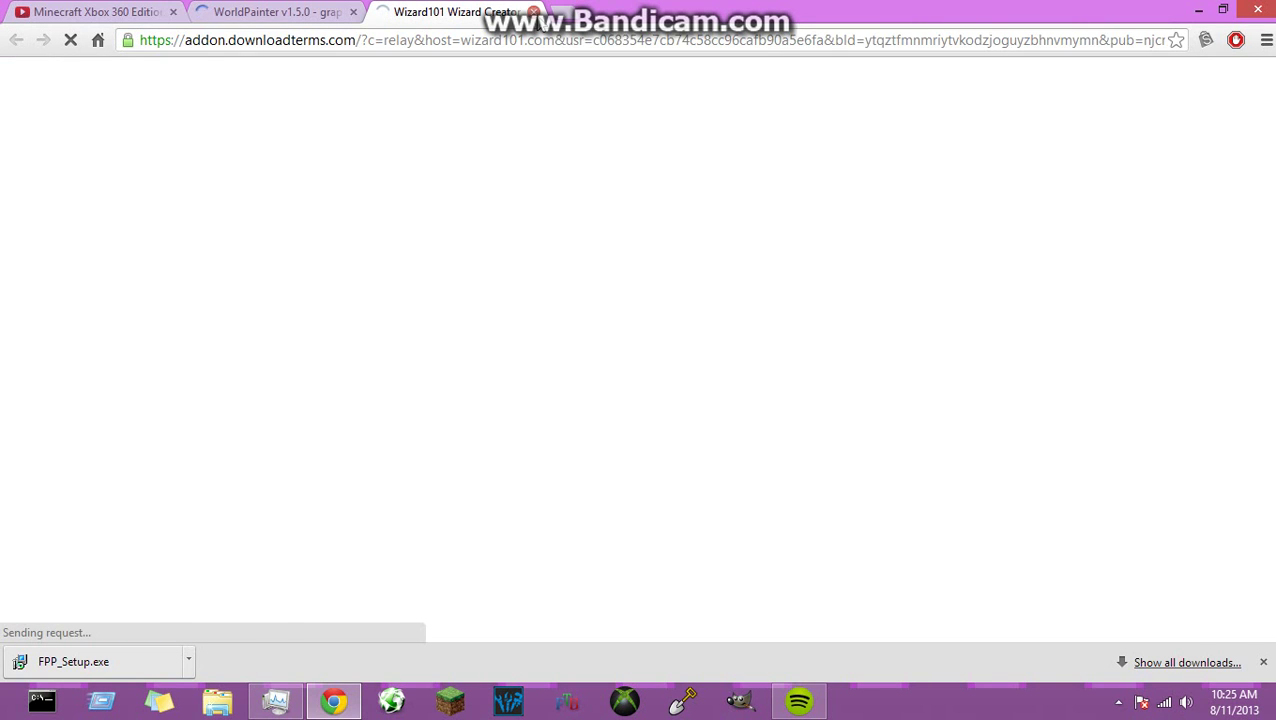
key("ctrl+w")
Download the 32-bit Windows worldpainter_1.5.0 installer, hide the download shelf, and minimize Chrome.
scroll(368, 220, "down", 3)
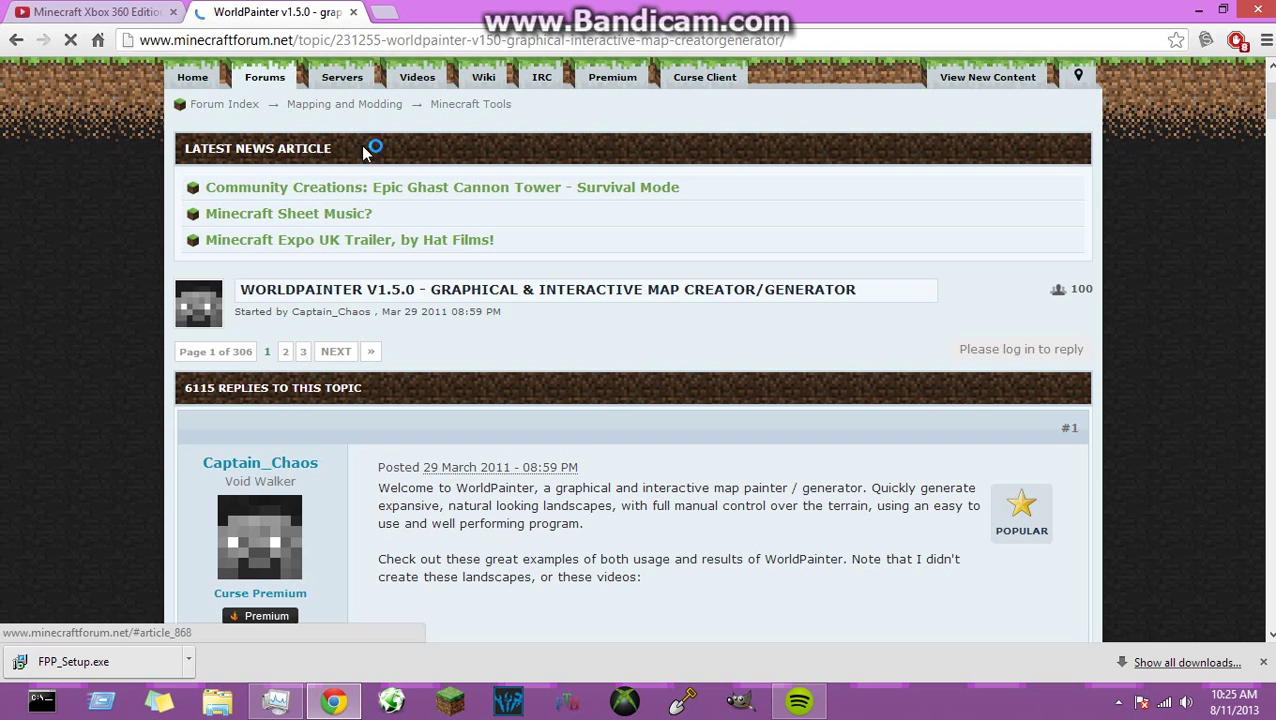
scroll(620, 410, "down", 3)
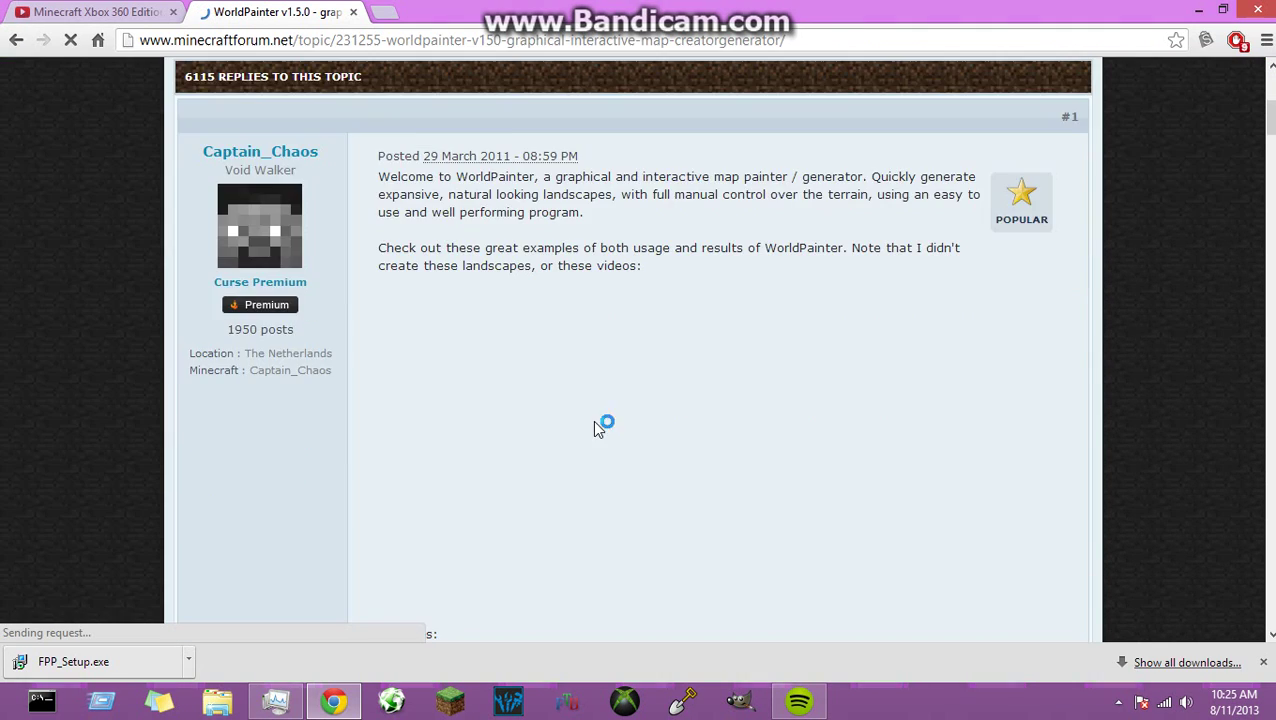
scroll(560, 384, "down", 10)
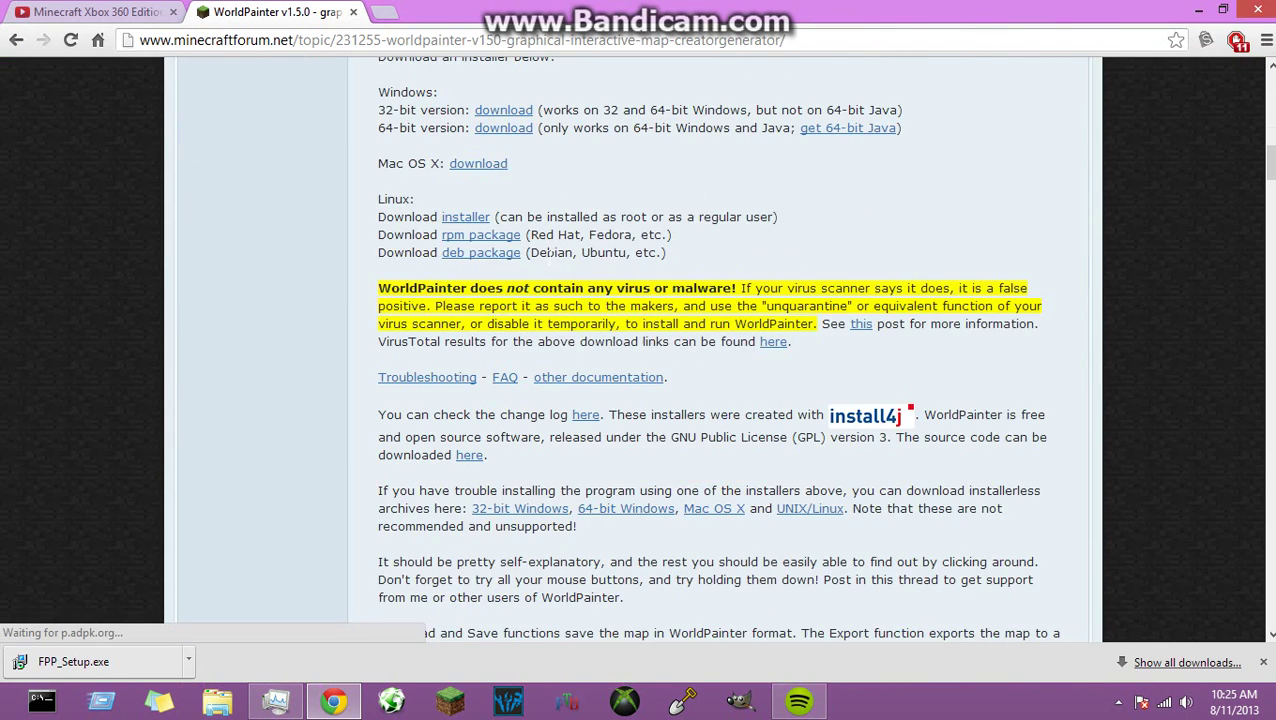
scroll(490, 245, "up", 2)
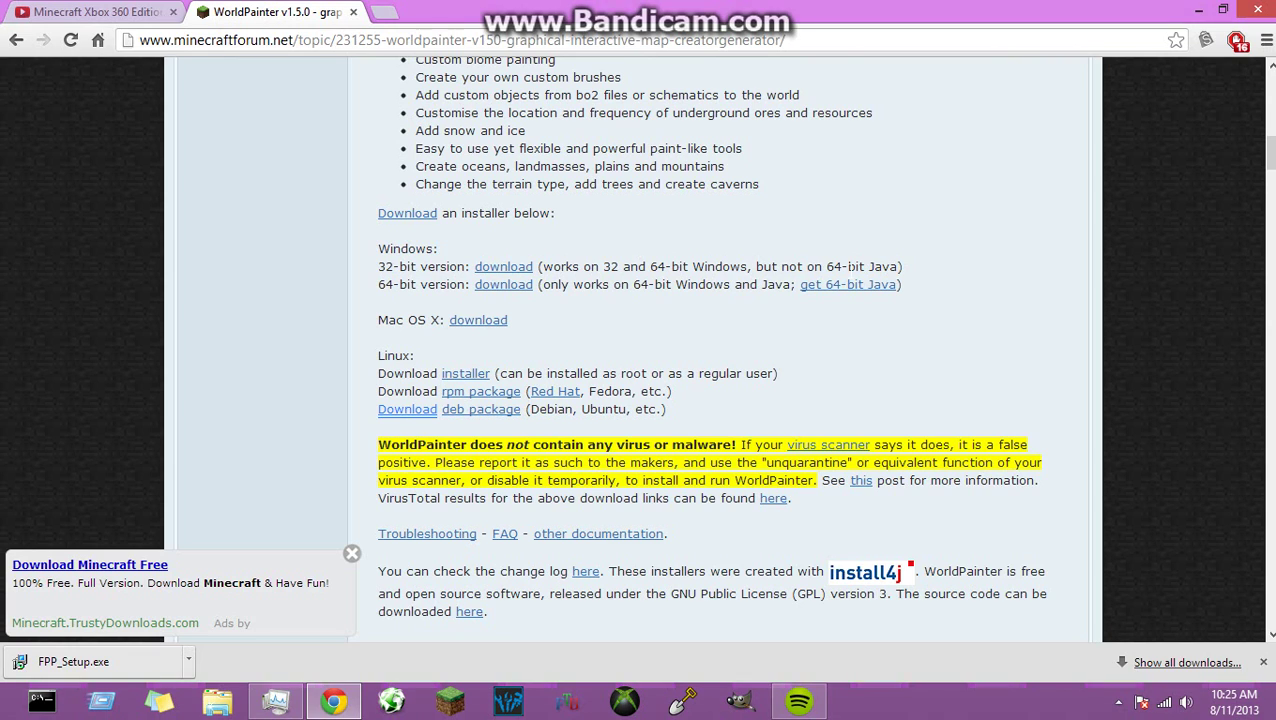
left_click(490, 270)
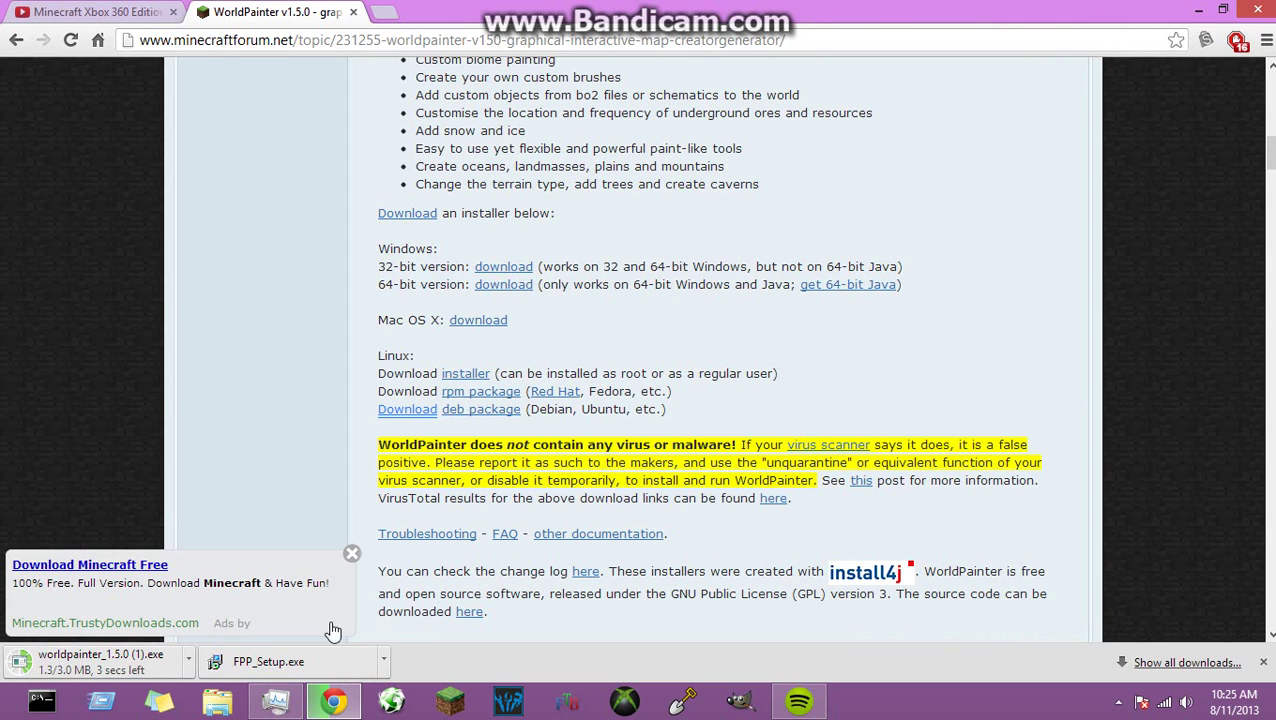
left_click(1263, 662)
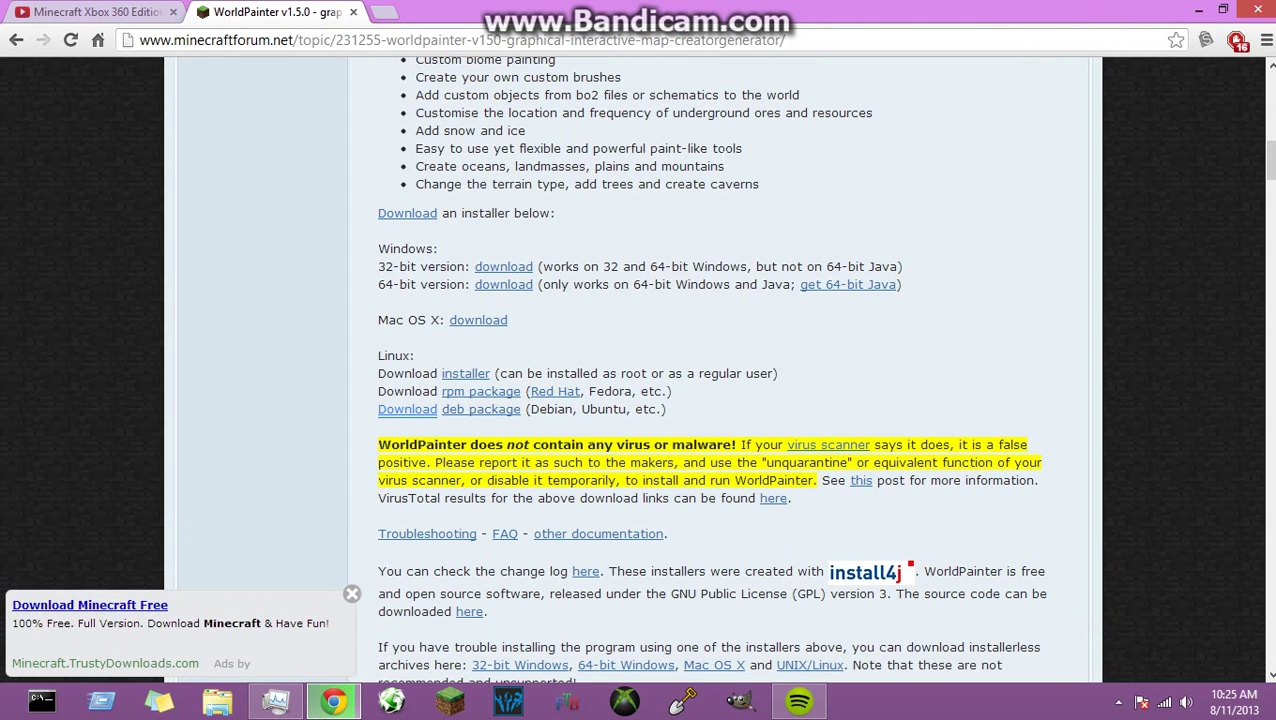
left_click(1198, 10)
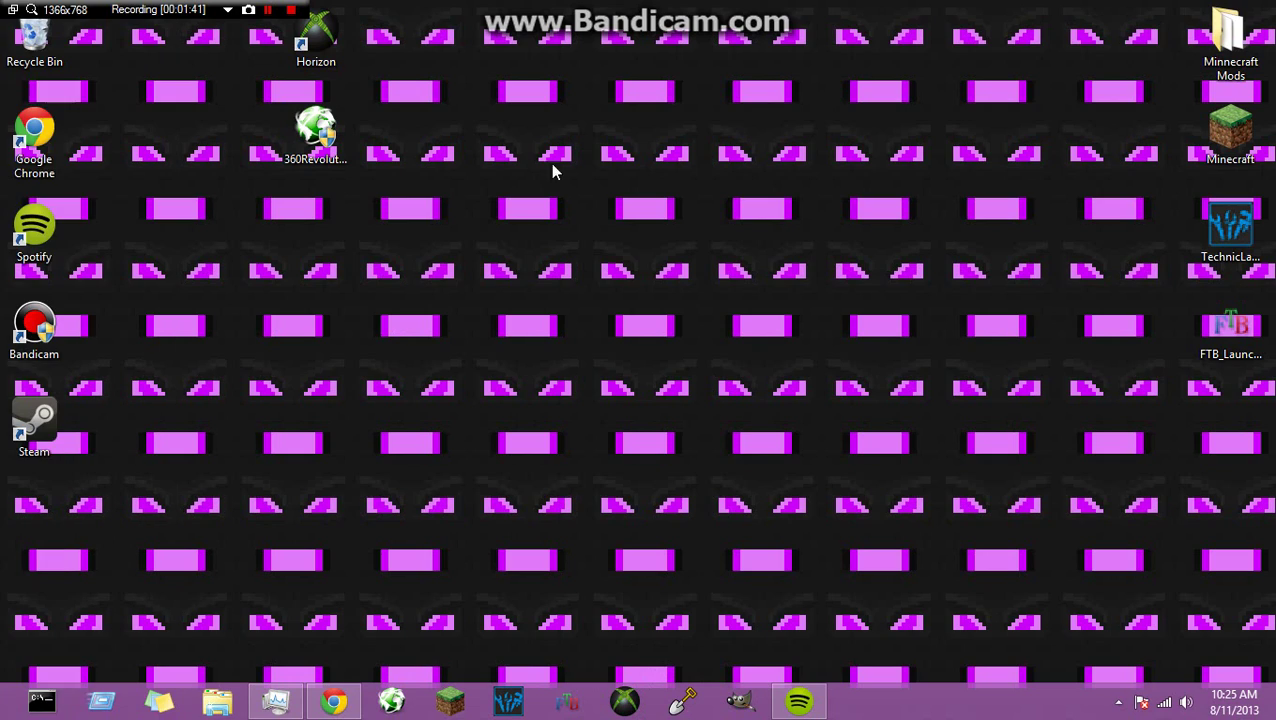
Launch WorldPainter from the taskbar and move its window into position.
left_click_drag(515, 201, 460, 420)
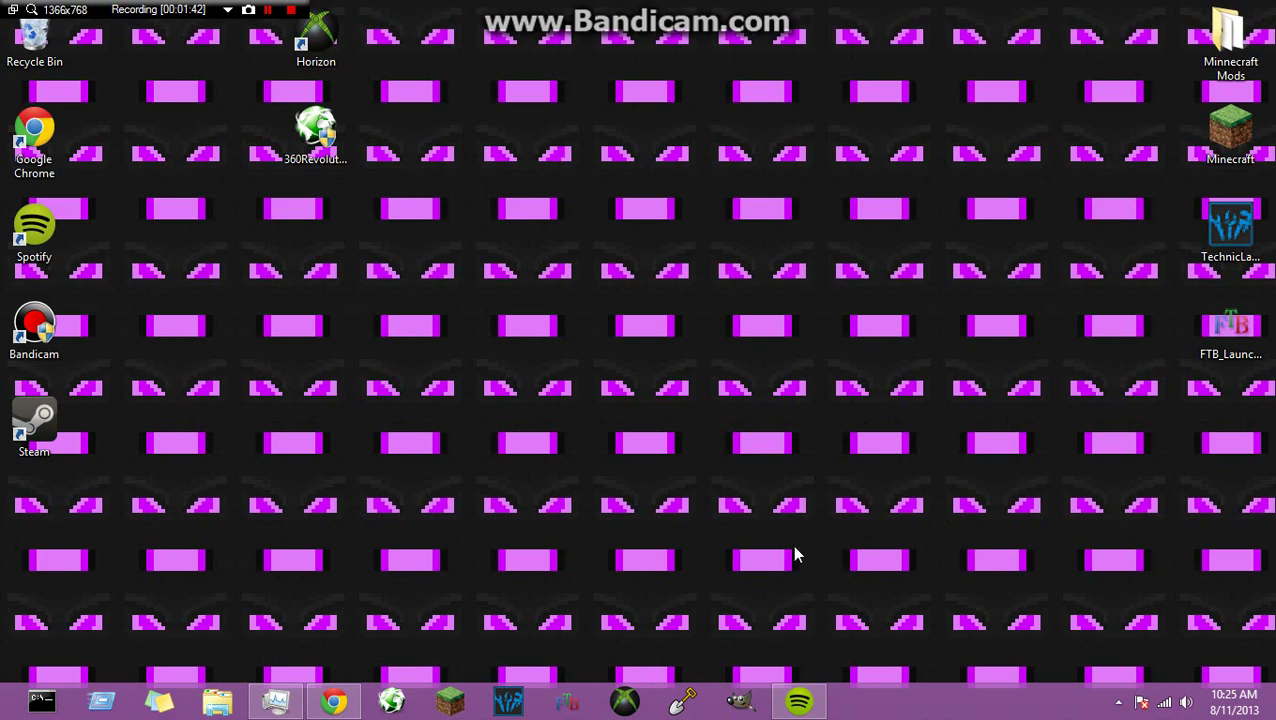
left_click(684, 700)
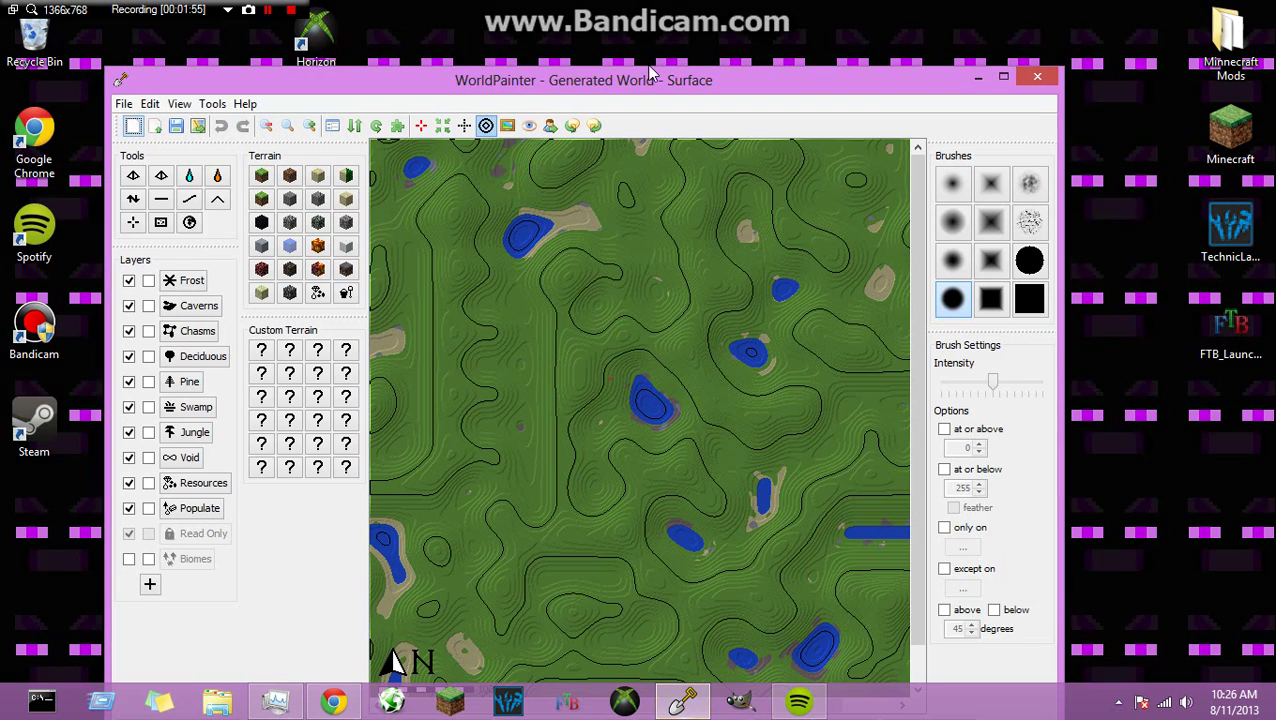
left_click_drag(648, 70, 710, 42)
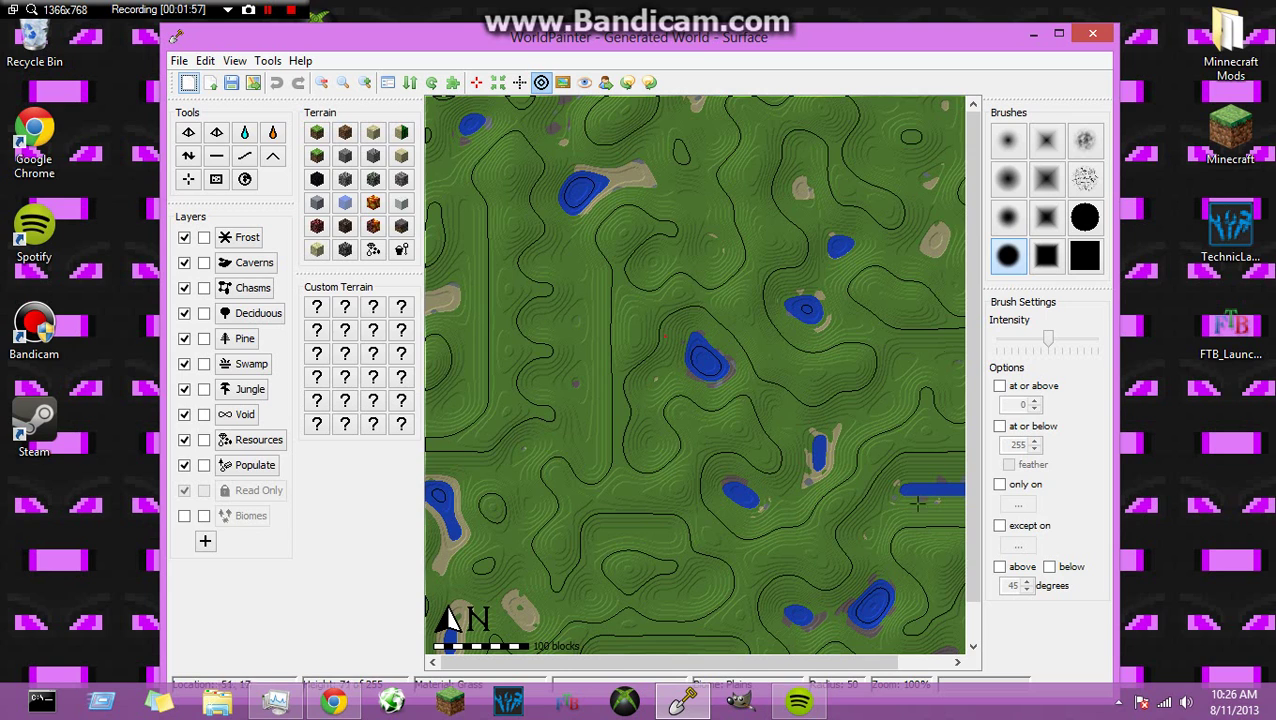
Start a new rectangular world named 'Youtube Tut', 256 x 256 blocks, build height 256.
left_click(179, 61)
left_click(190, 83)
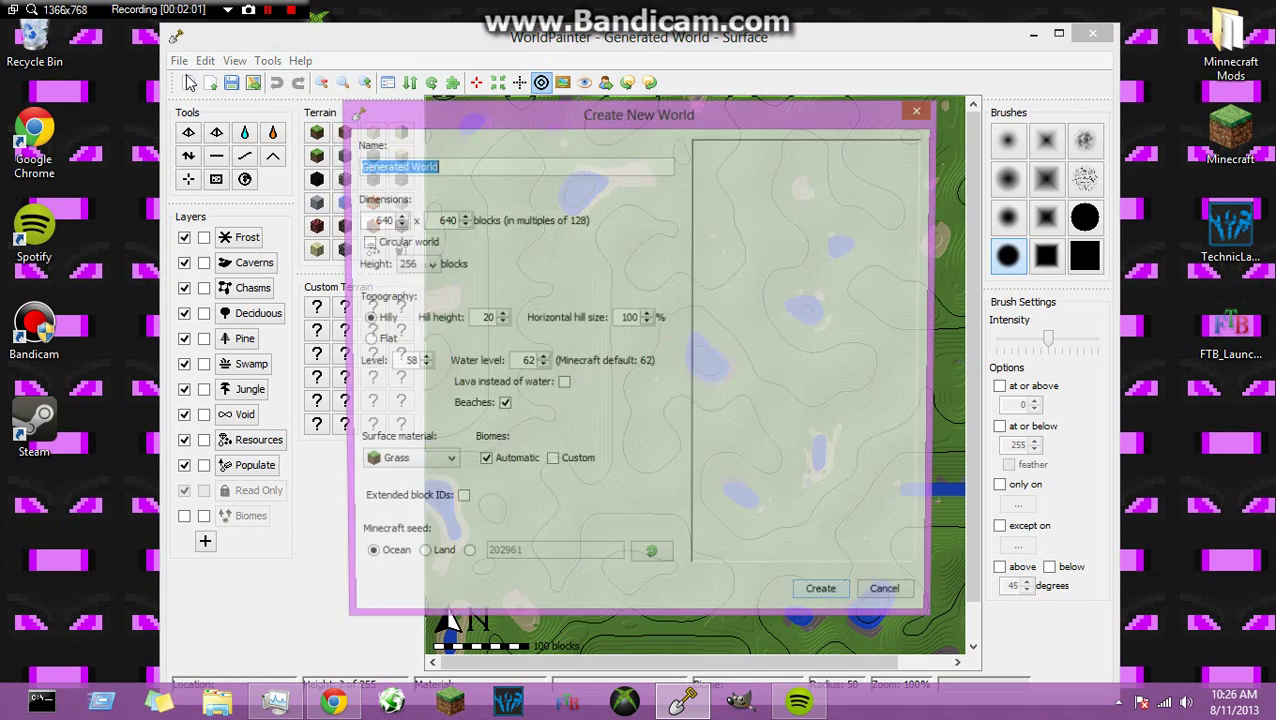
key("BackSpace")
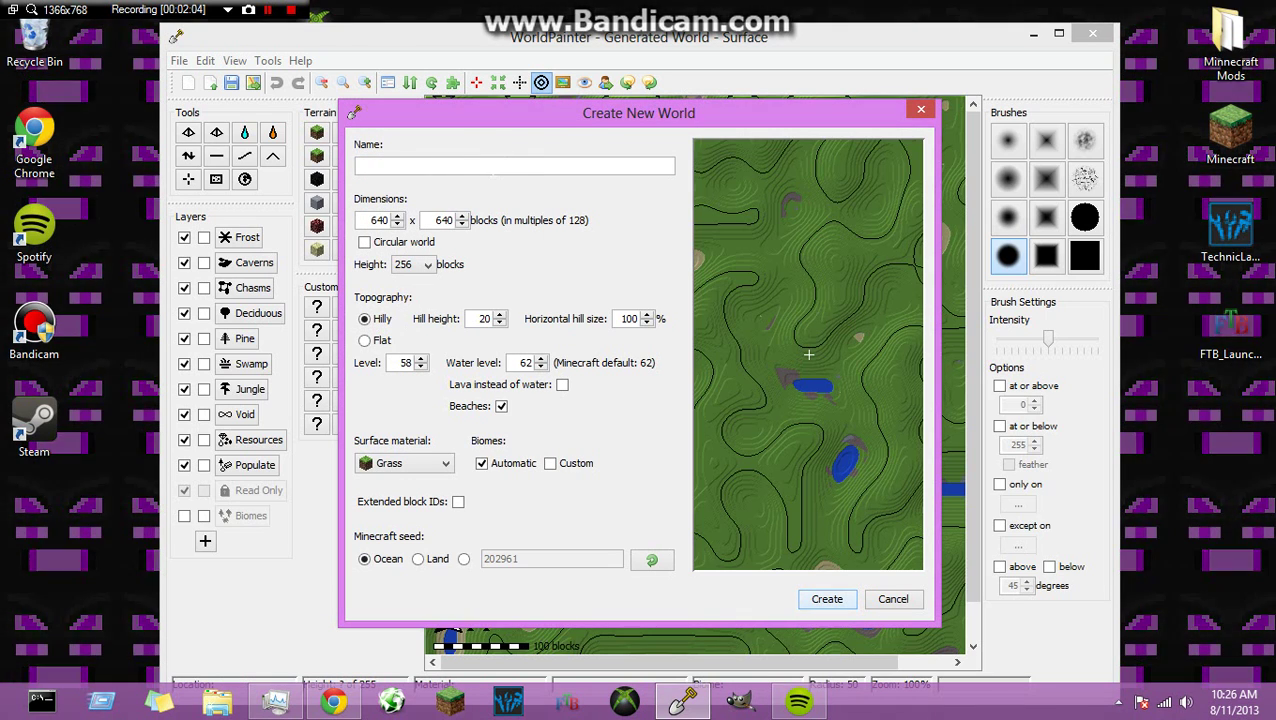
type("Y")
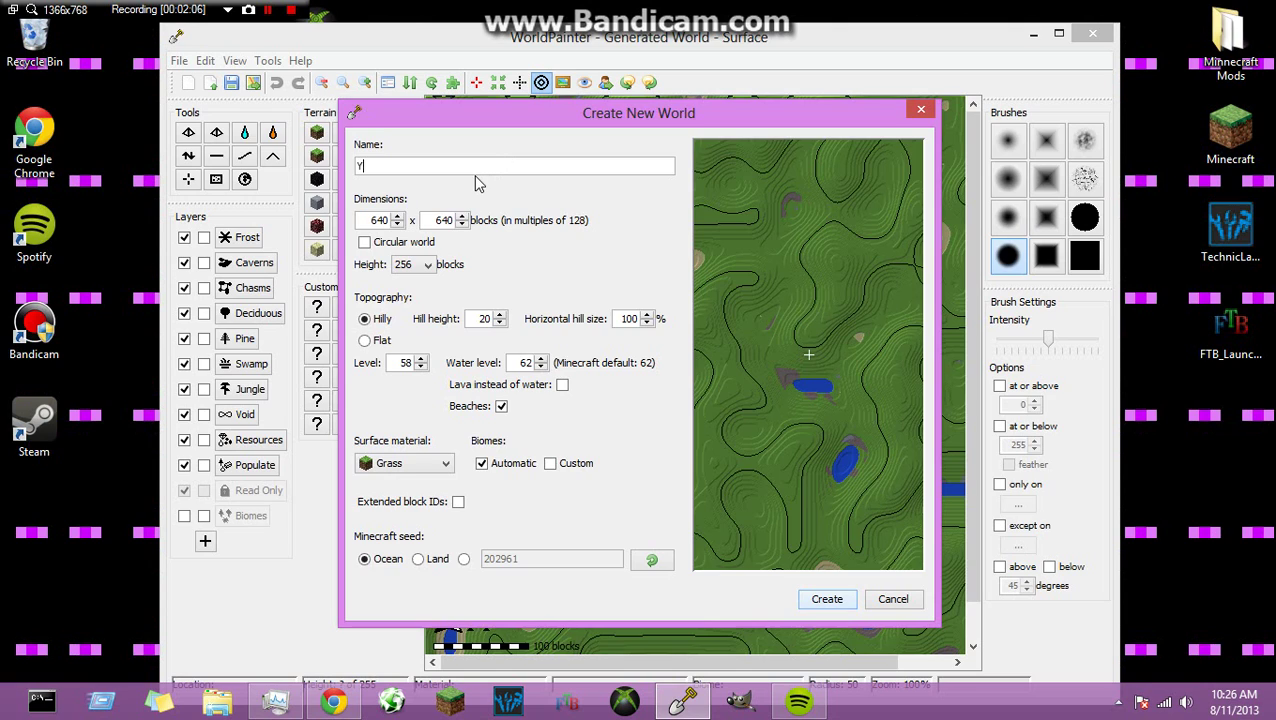
type("outube Tut")
left_click(368, 242)
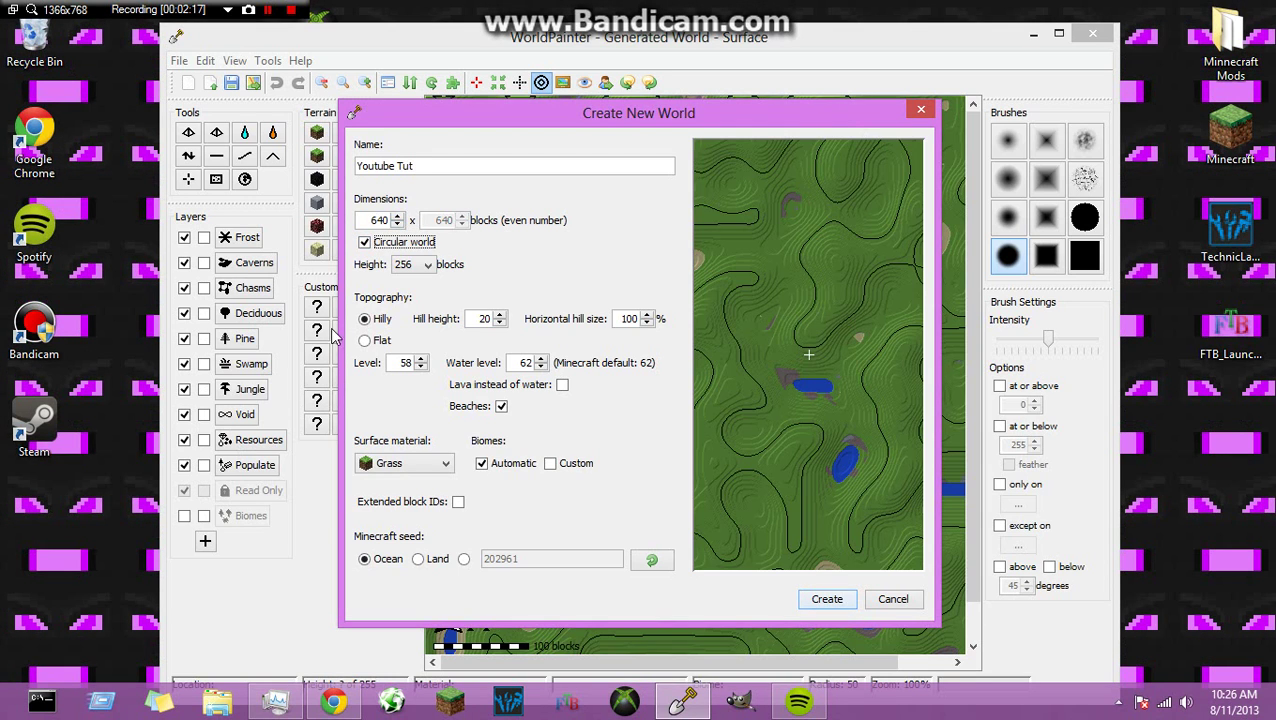
left_click(364, 243)
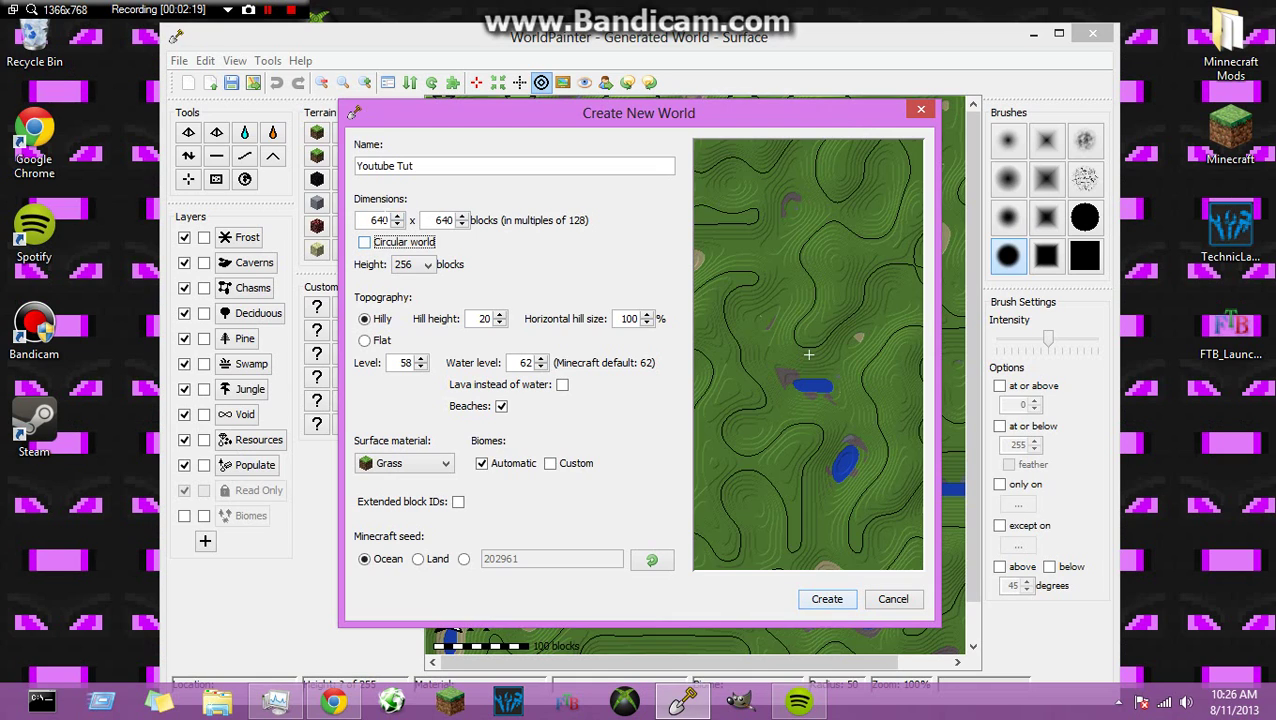
left_click(398, 217)
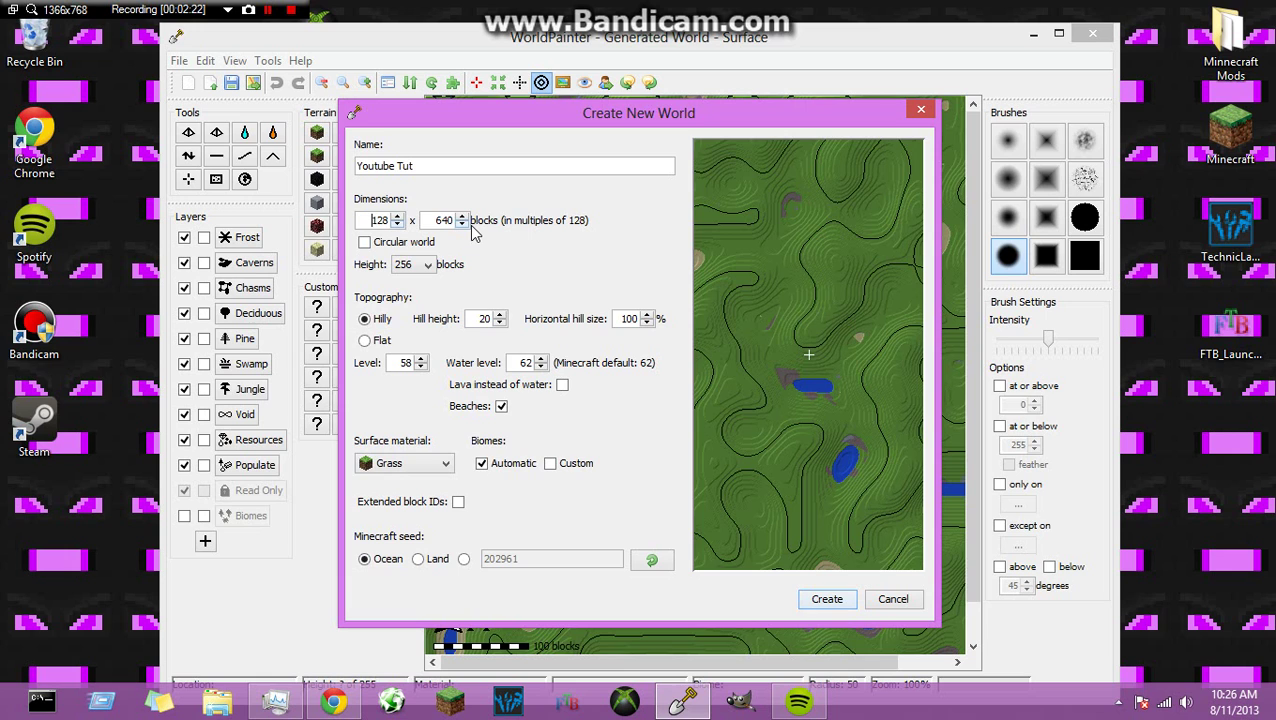
left_click(398, 216)
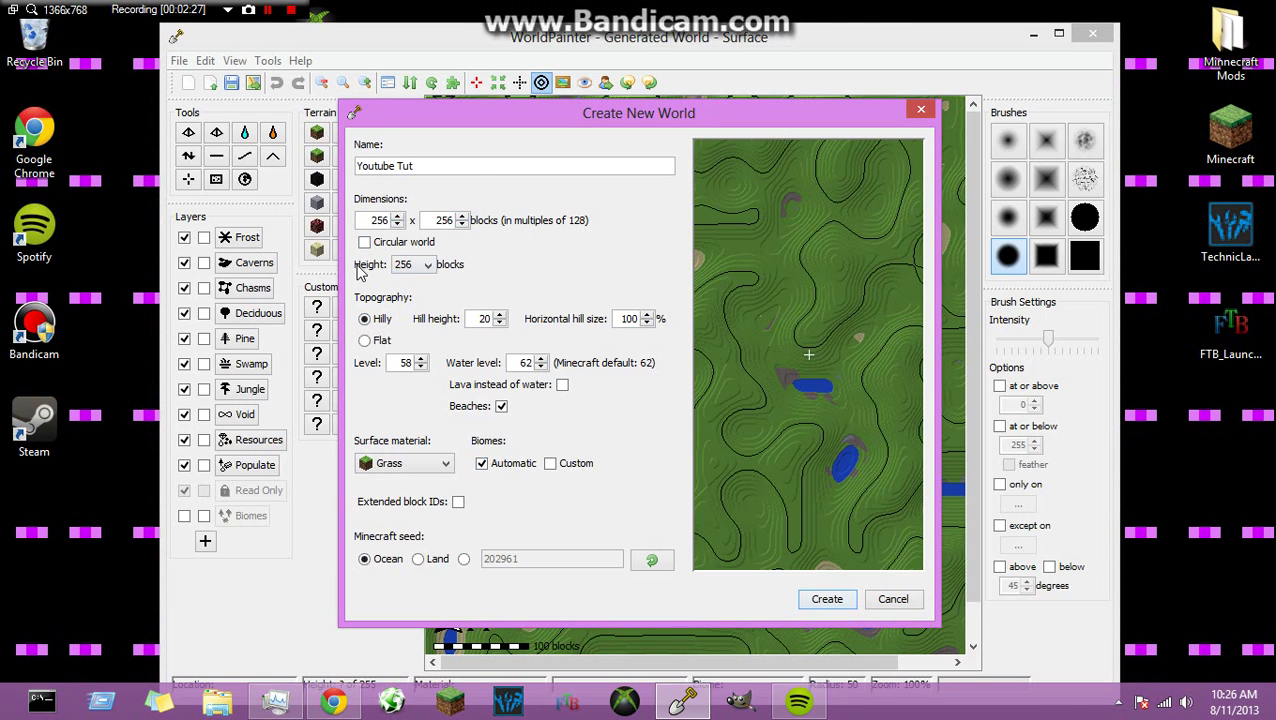
left_click(401, 265)
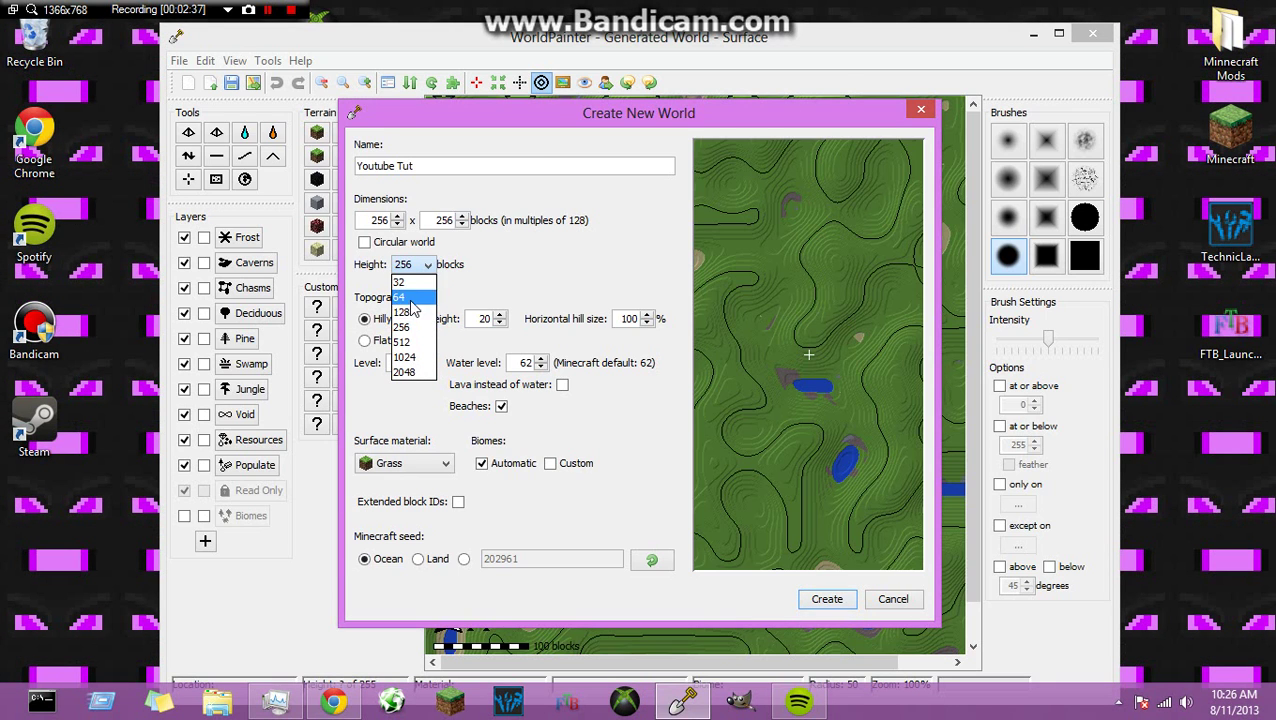
left_click(425, 328)
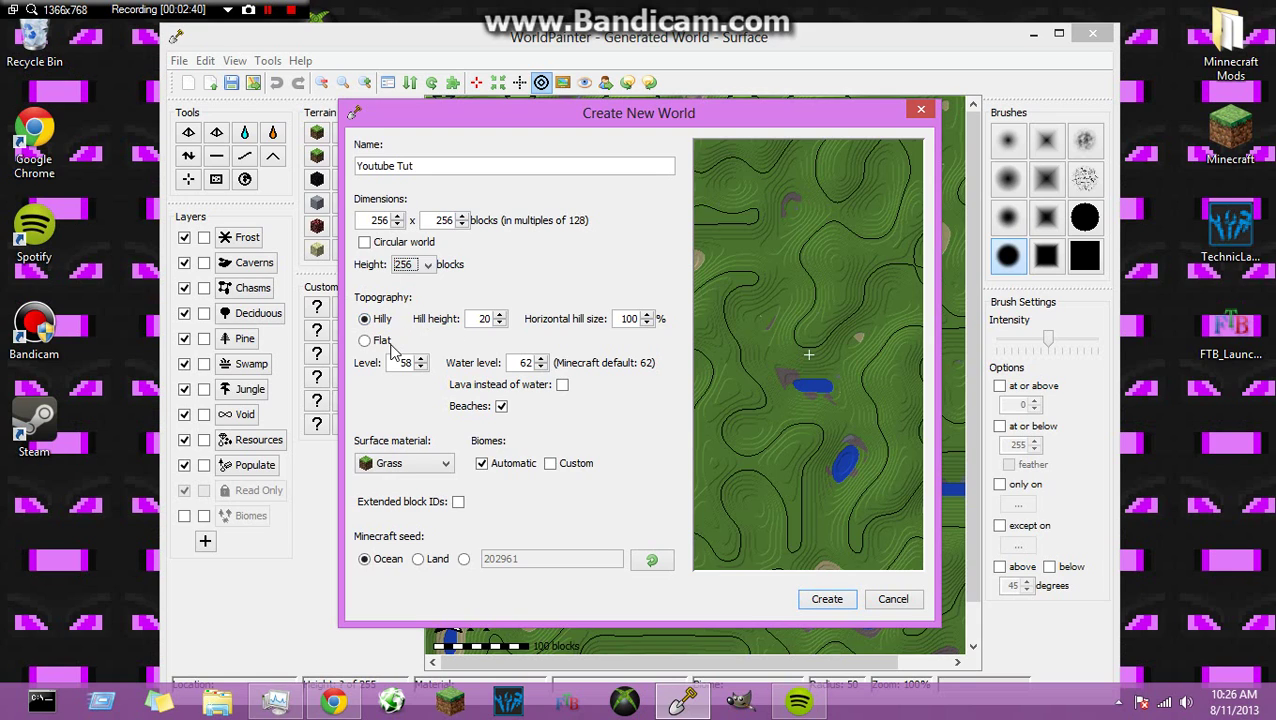
Make the world flat at ground level 56 and lower the water level.
left_click(375, 341)
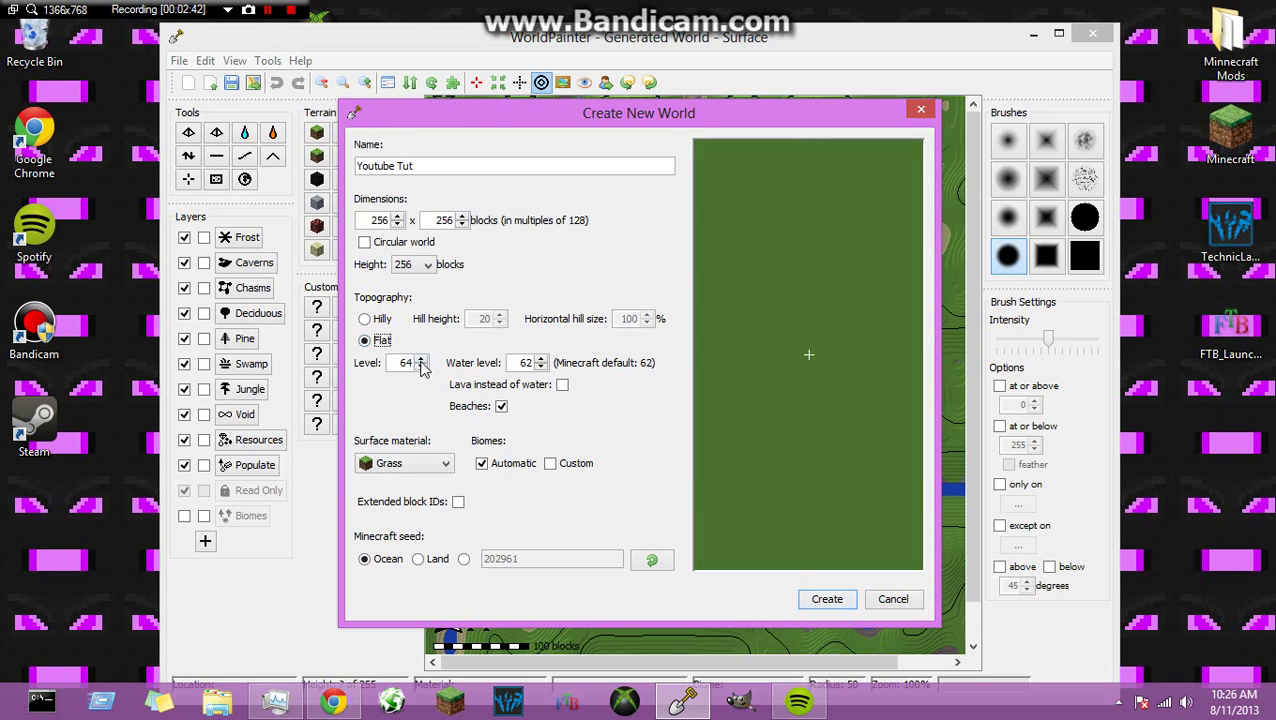
left_click(421, 367)
left_click(421, 367)
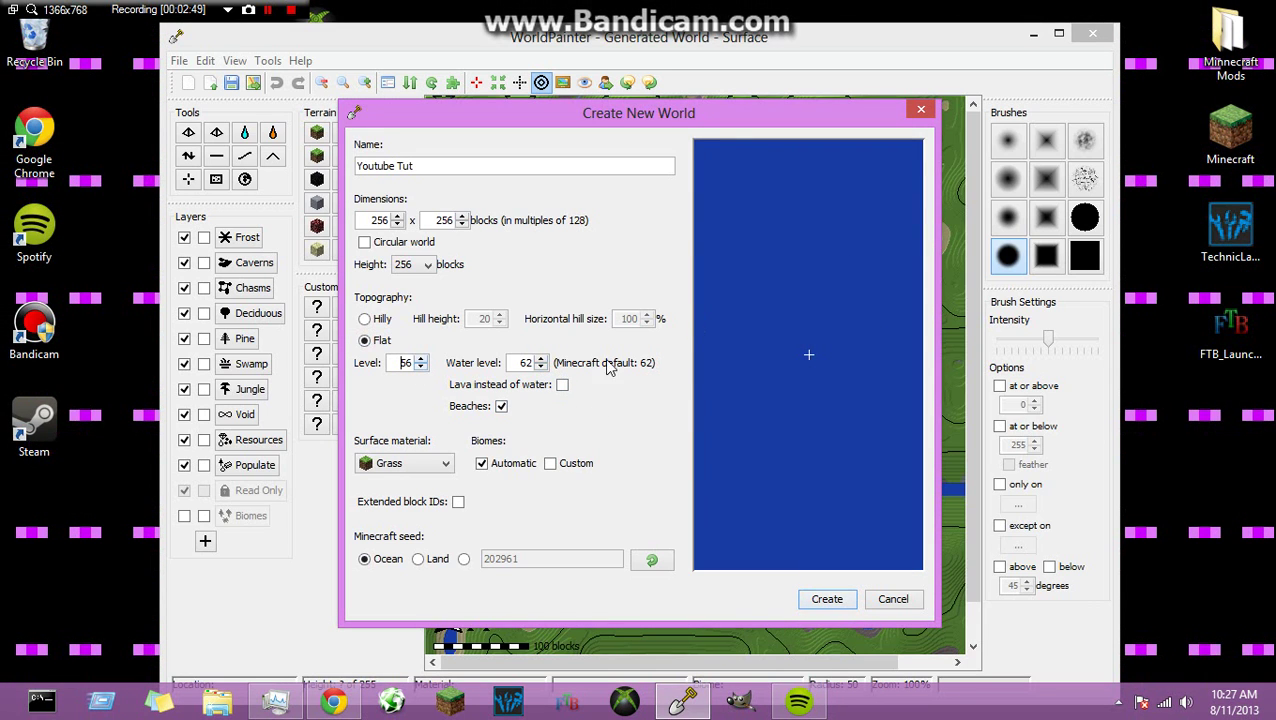
left_click(541, 368)
left_click(541, 368)
left_click(541, 368)
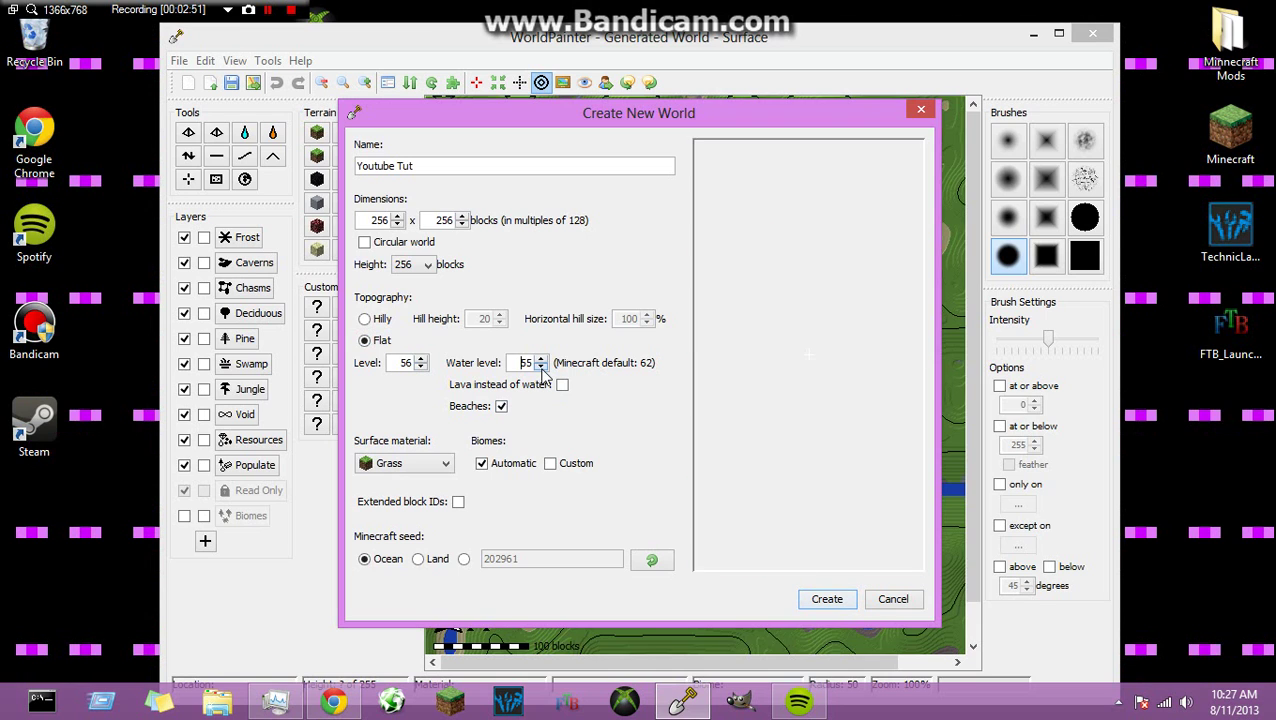
left_click(541, 368)
left_click(541, 367)
Set the water level to 55 and turn beaches off.
left_click(502, 406)
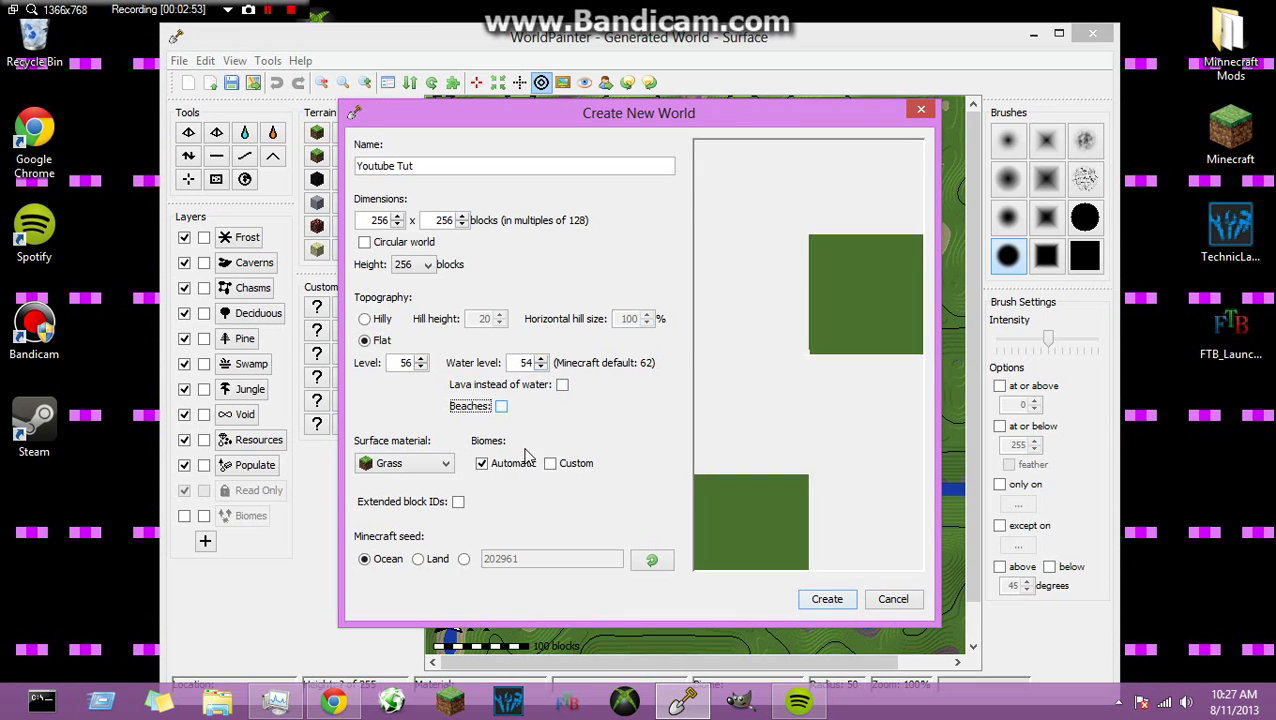
left_click(501, 406)
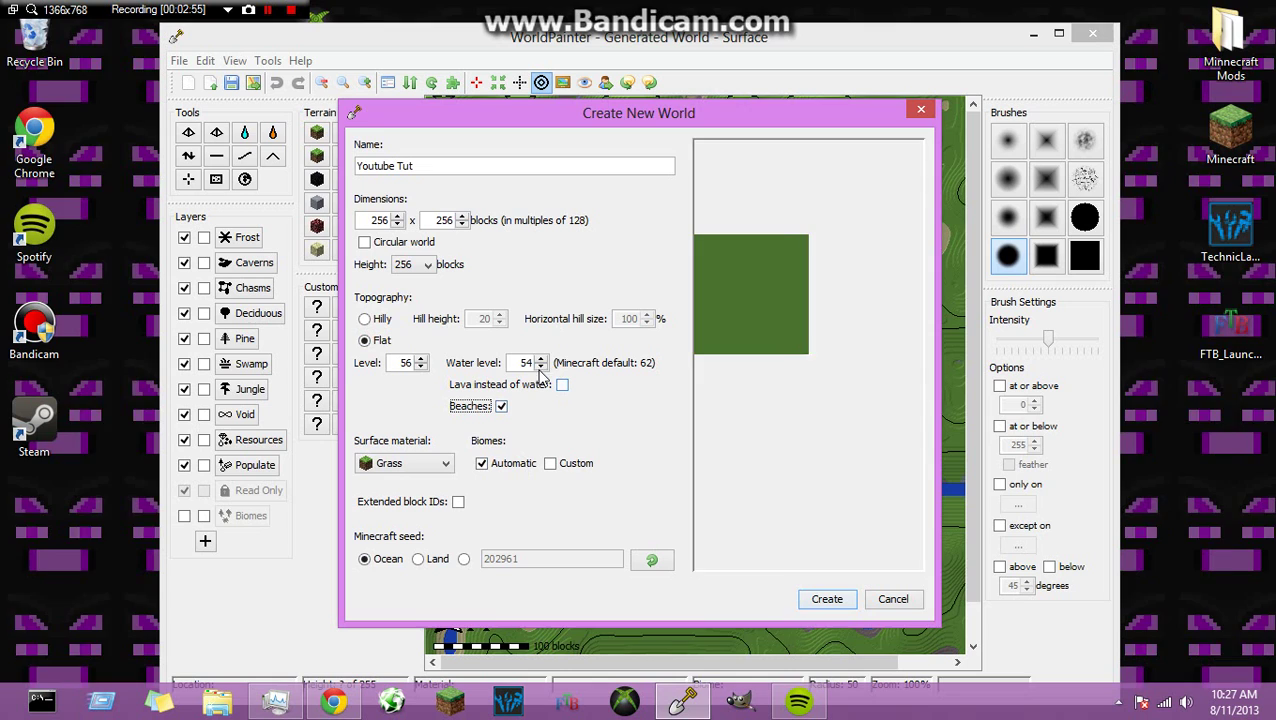
left_click(541, 358)
left_click(501, 407)
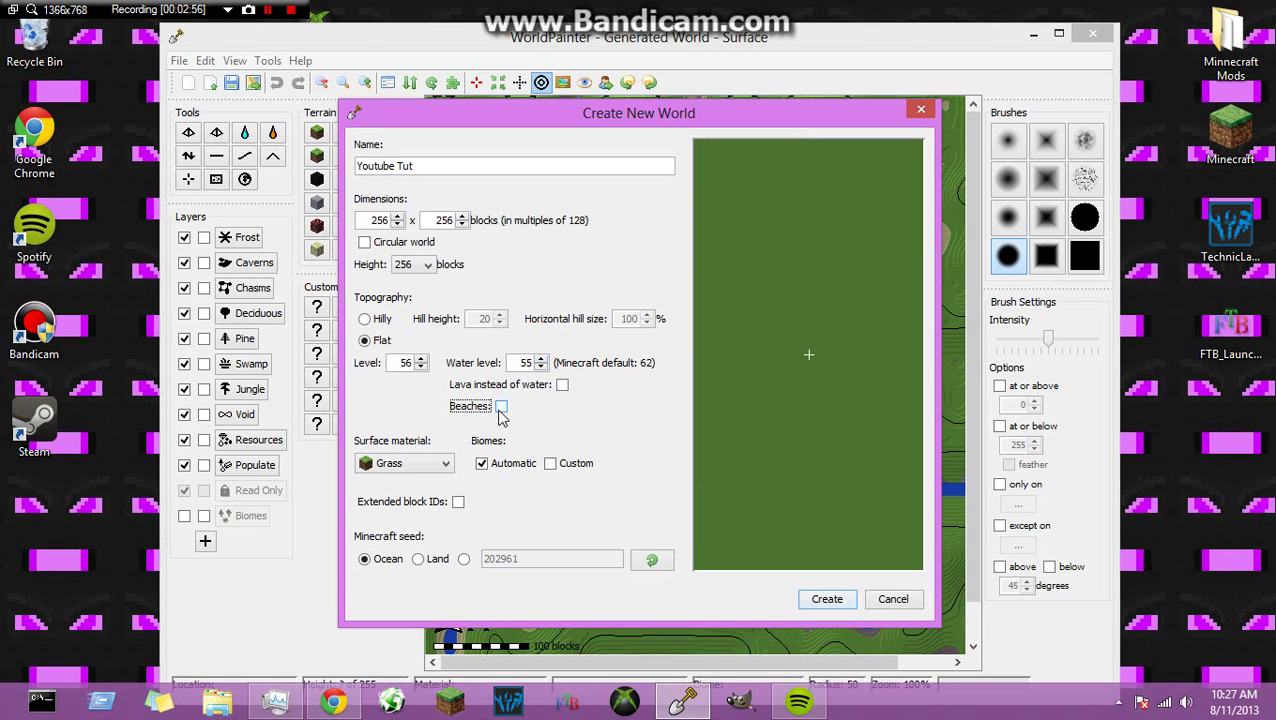
left_click(501, 406)
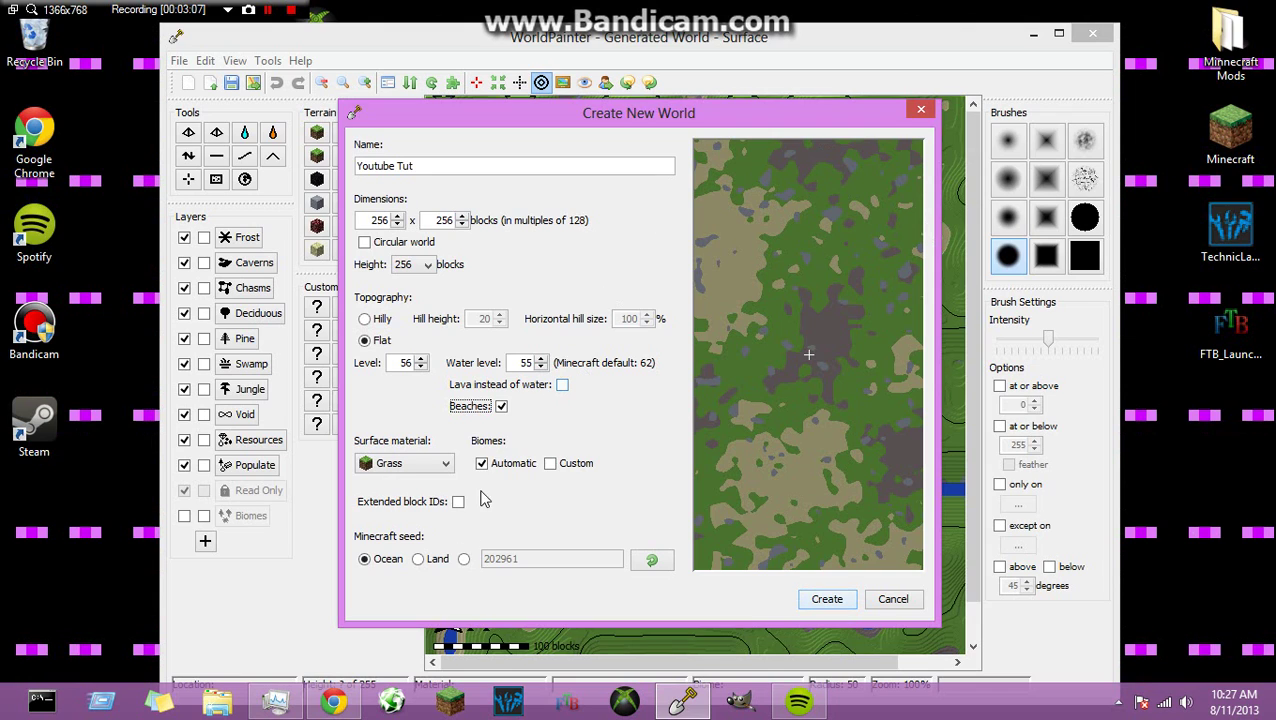
left_click(502, 409)
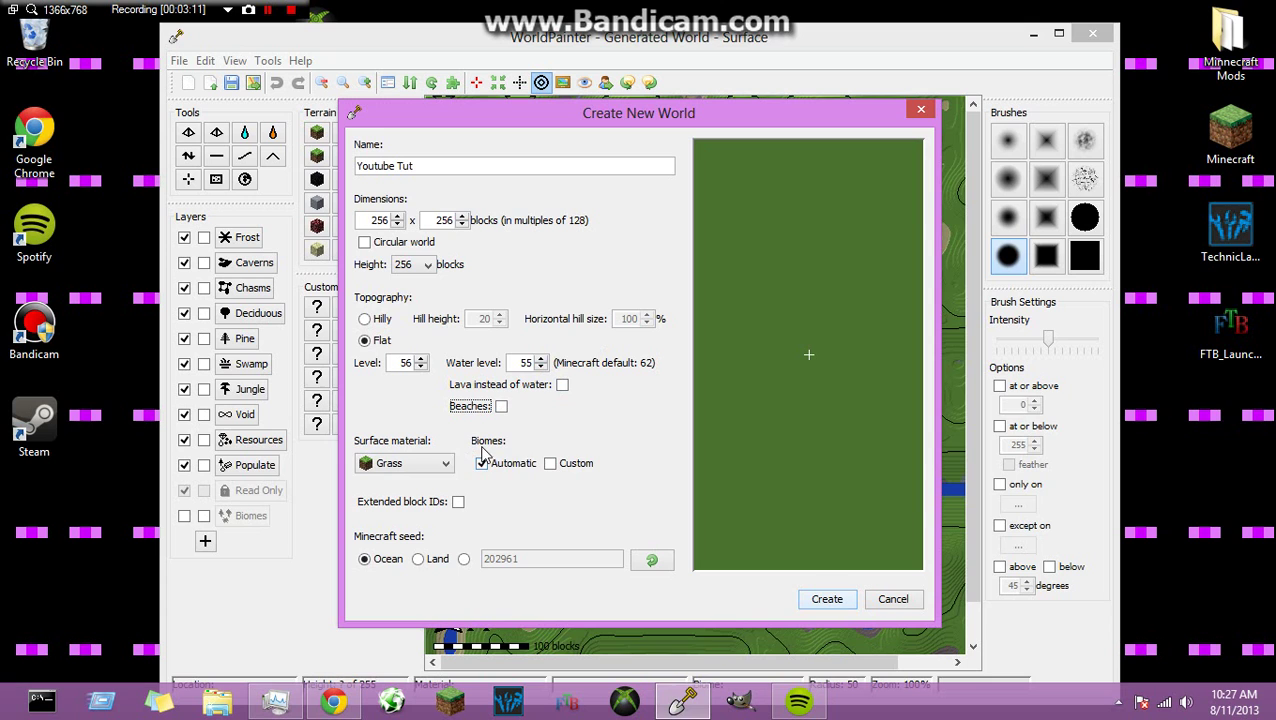
Enable custom biomes and choose a Land seed.
left_click(553, 465)
left_click(500, 466)
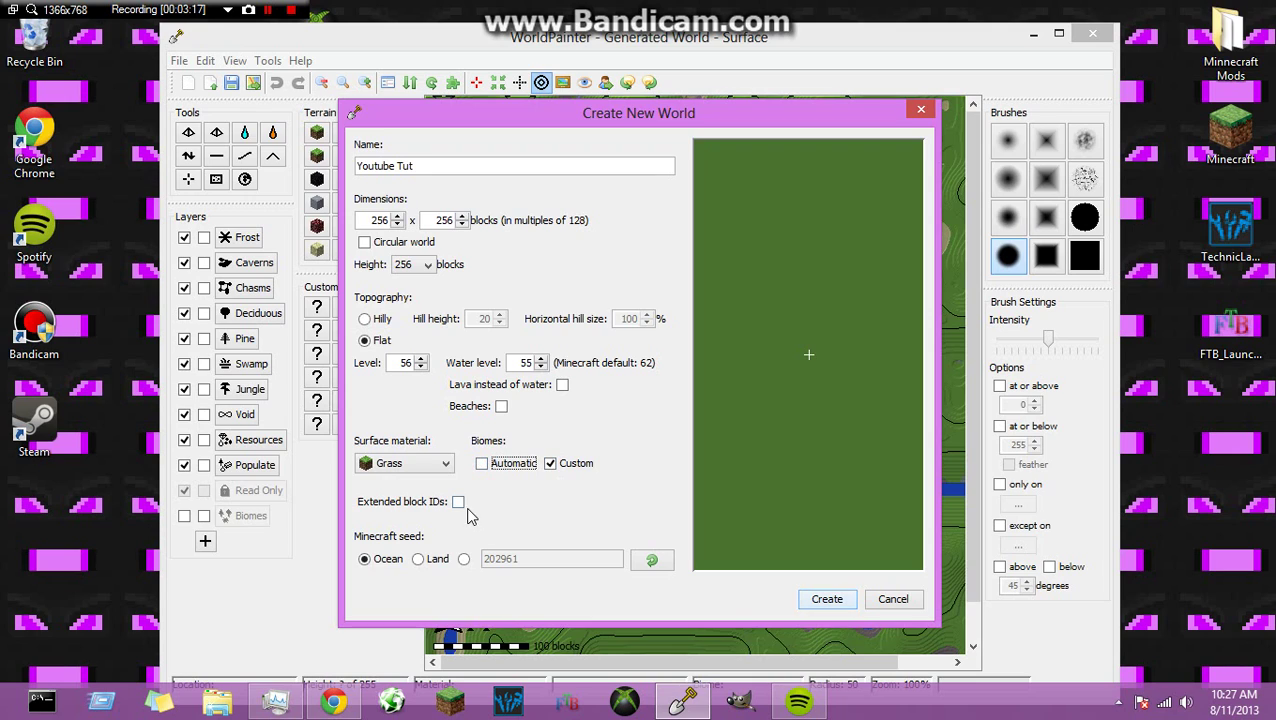
left_click(489, 465)
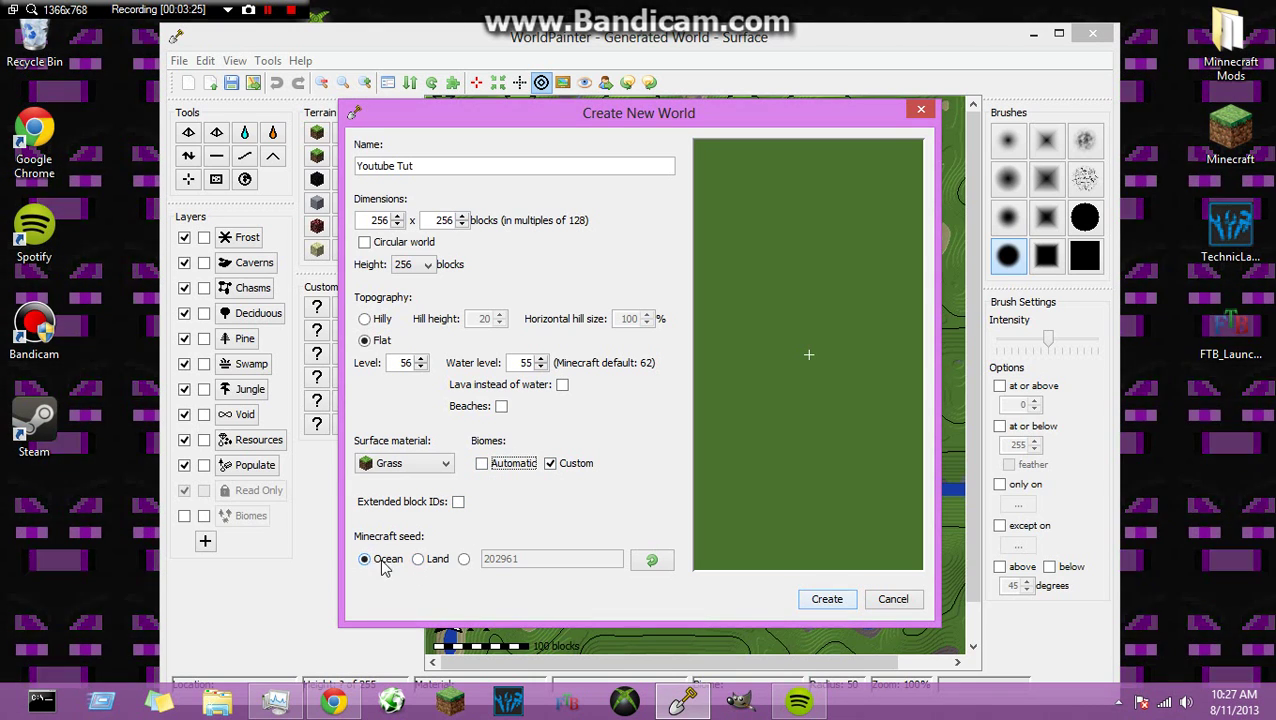
left_click(430, 560)
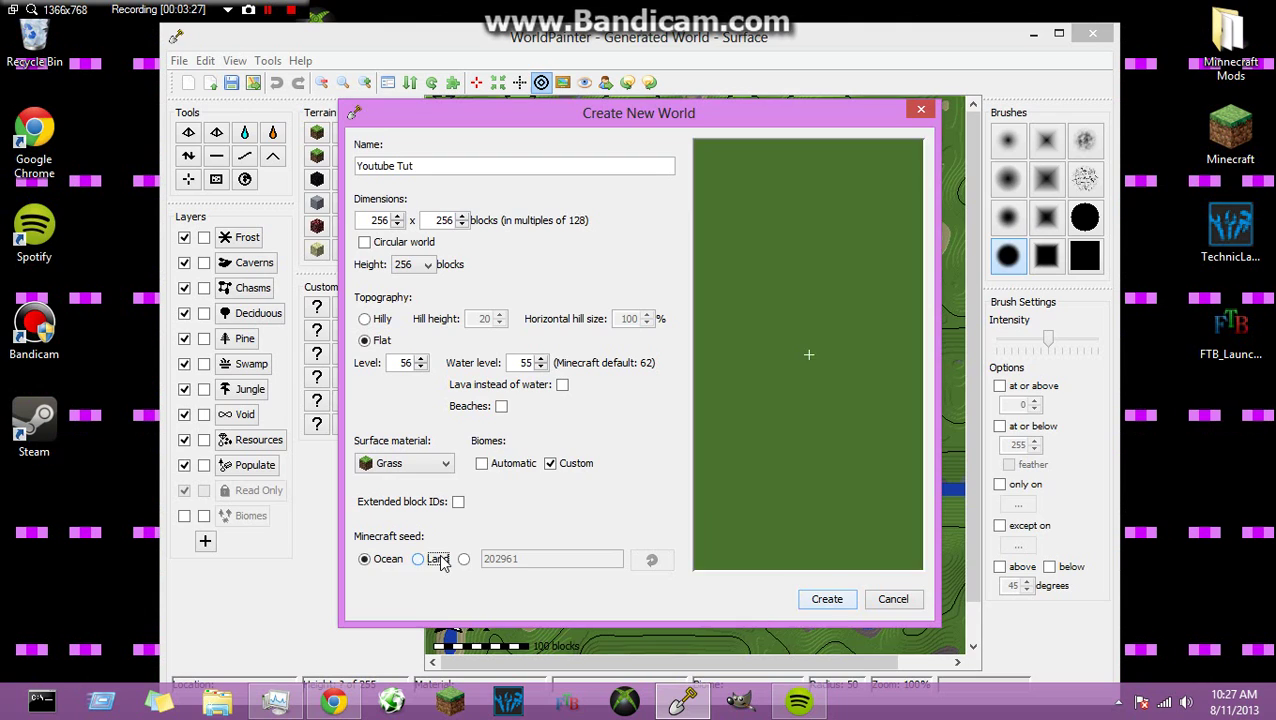
left_click(433, 558)
left_click(465, 560)
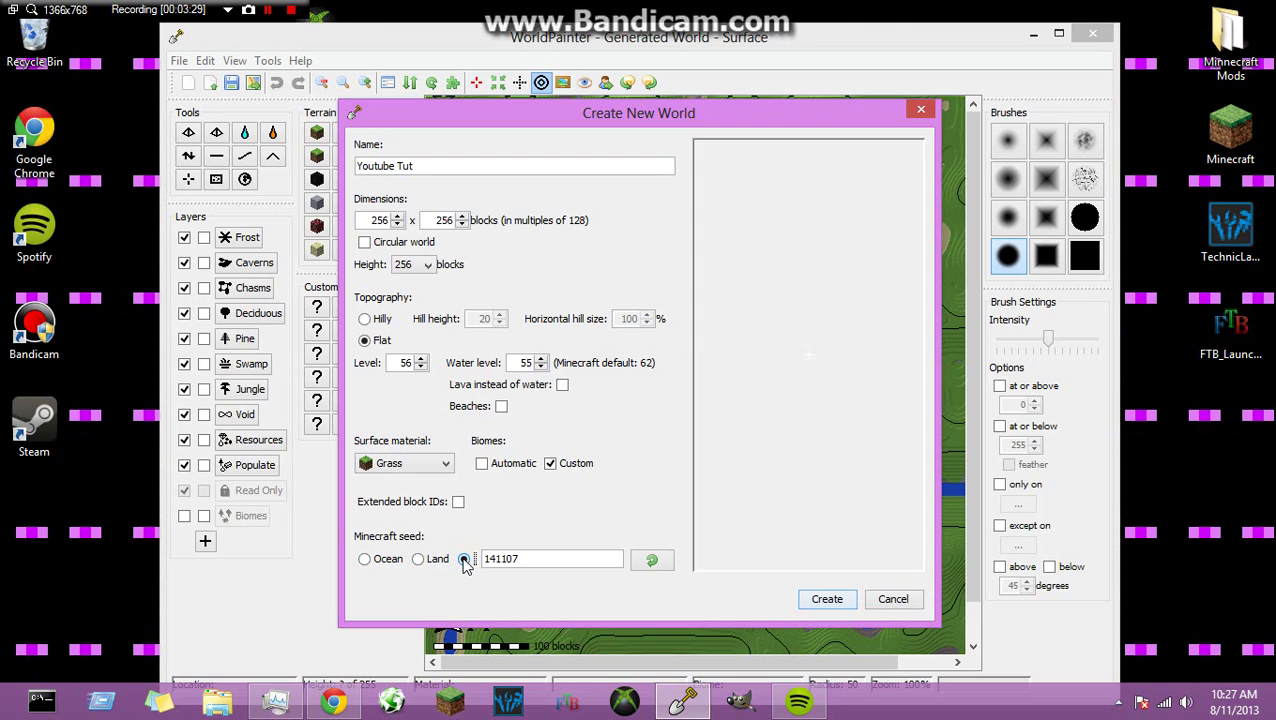
left_click(418, 559)
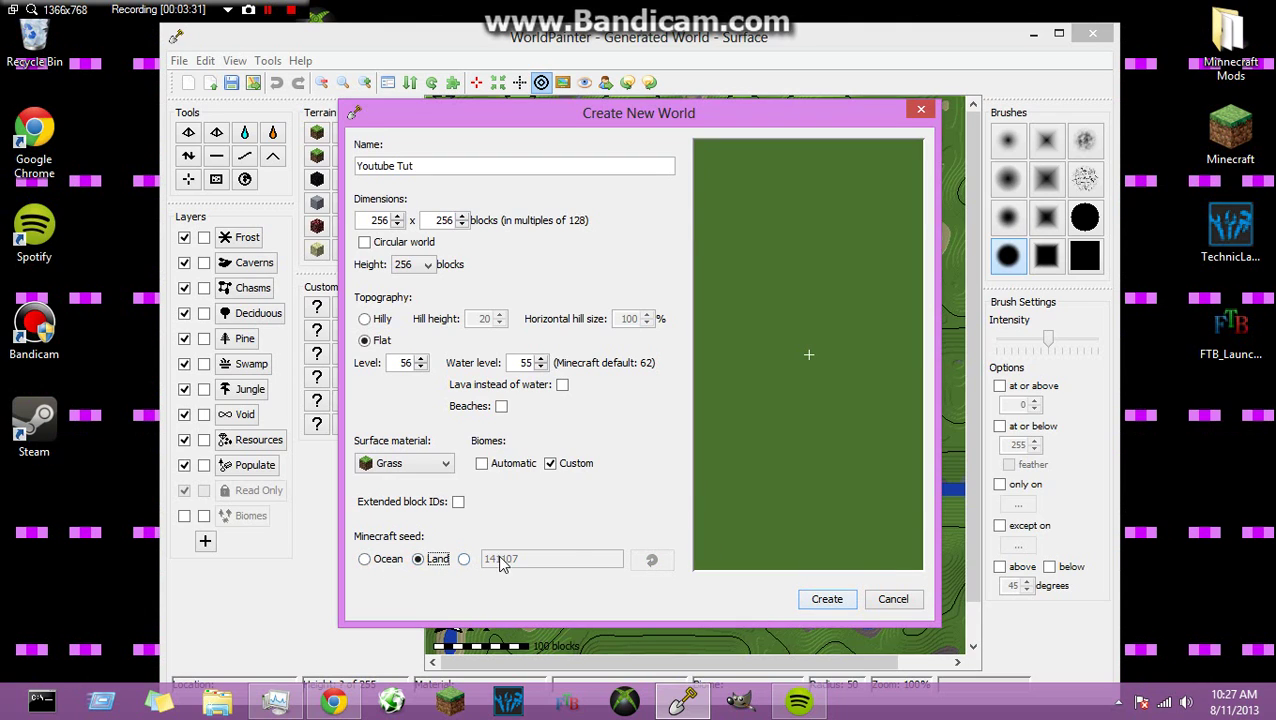
Create the Youtube Tut world, zoom its map to 400% and maximize the editor.
left_click(827, 600)
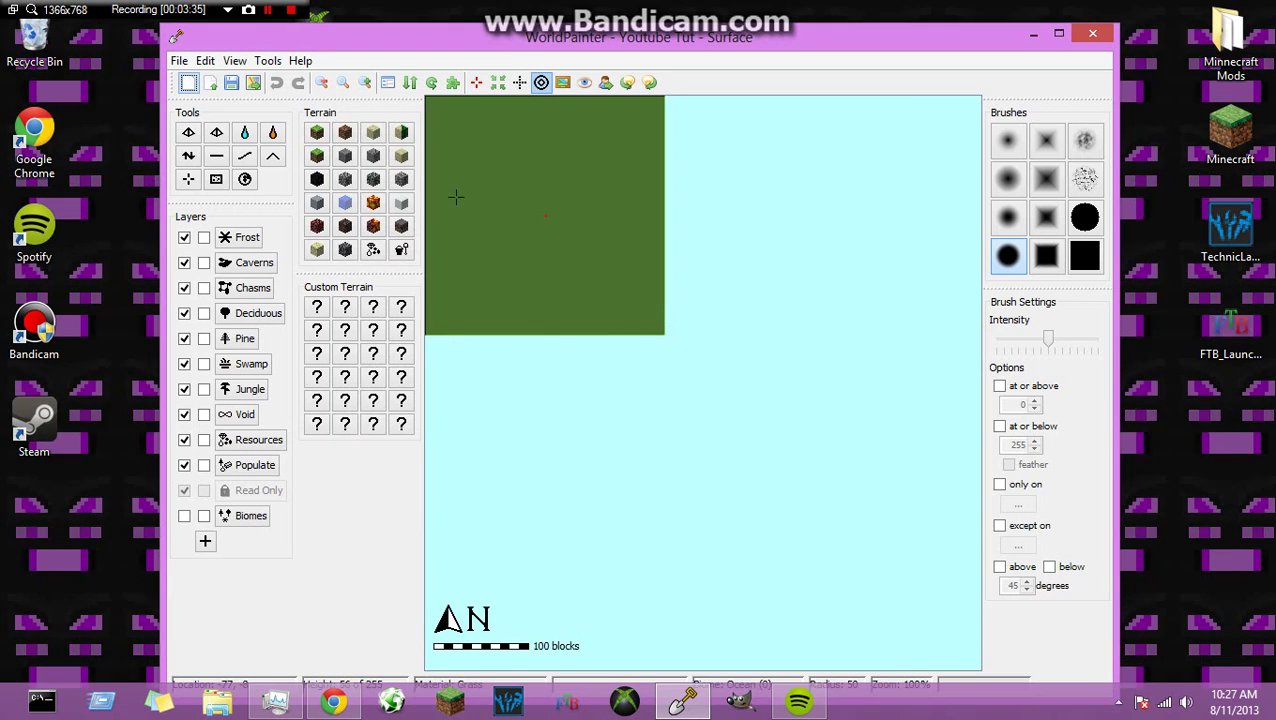
left_click(365, 84)
left_click(365, 84)
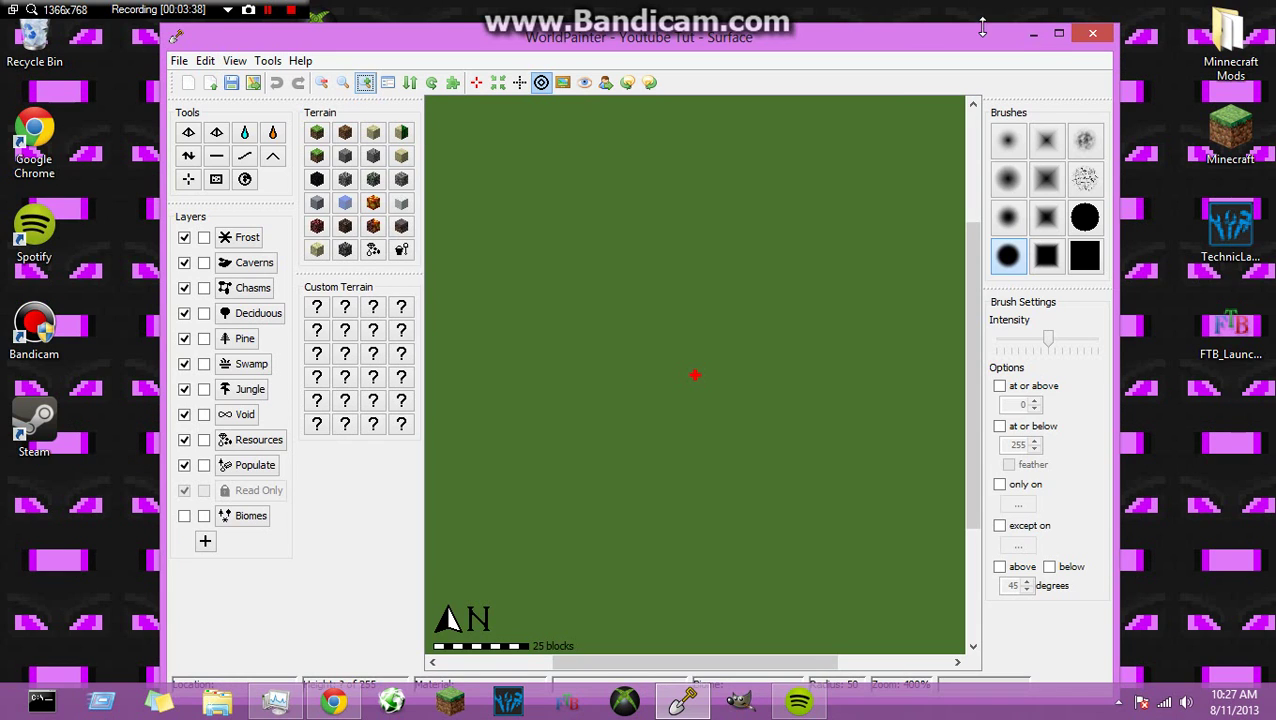
left_click(1059, 35)
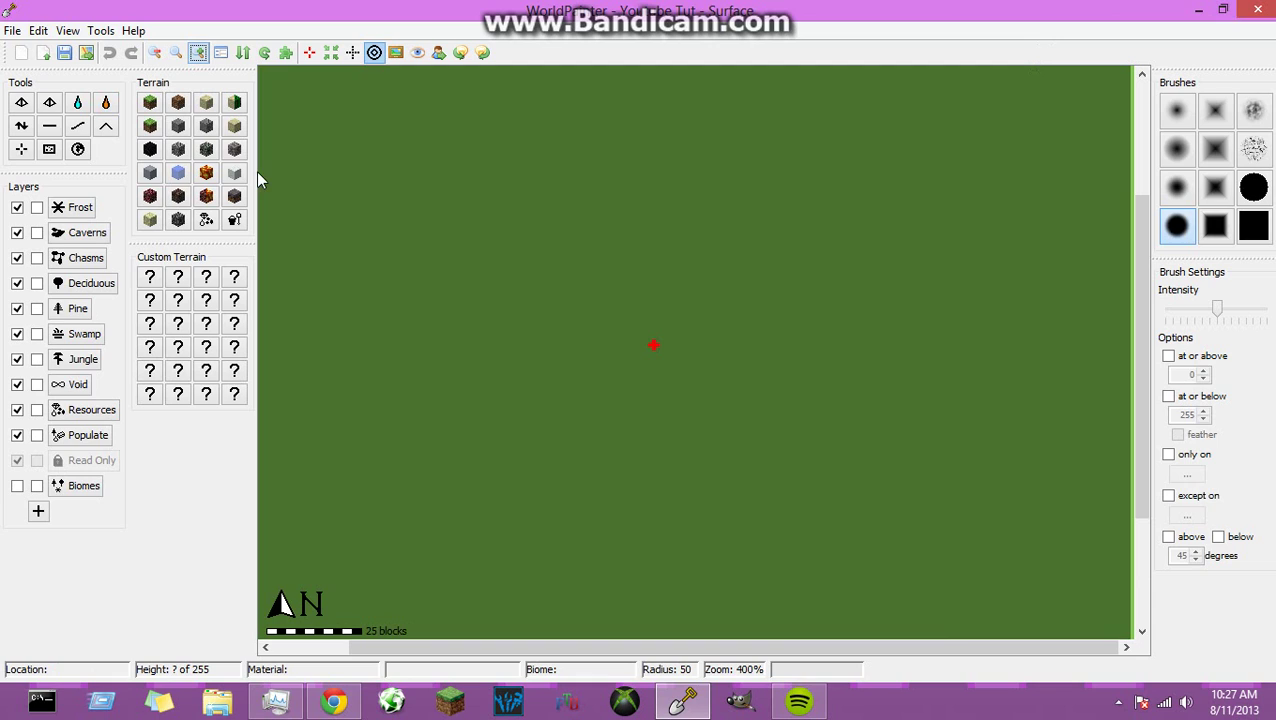
Raise a rotated sandstone pyramid at upper left and a square one right, full intensity.
left_click(229, 130)
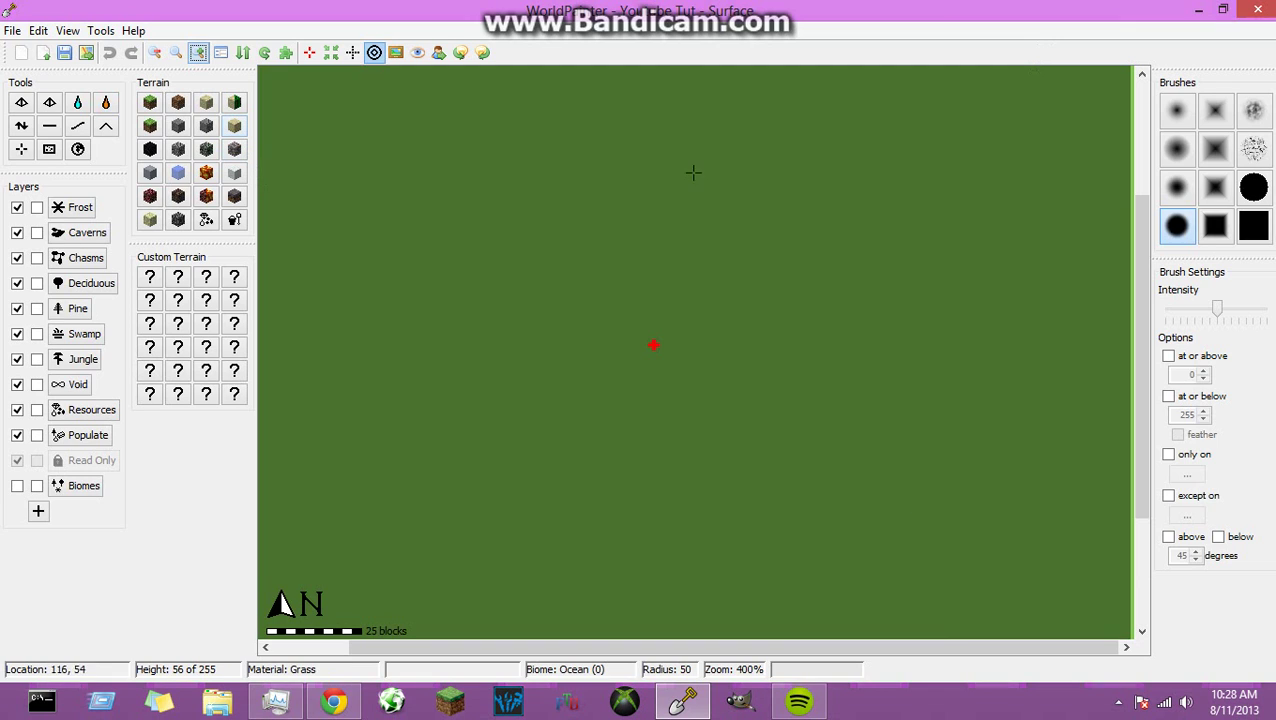
left_click(74, 390)
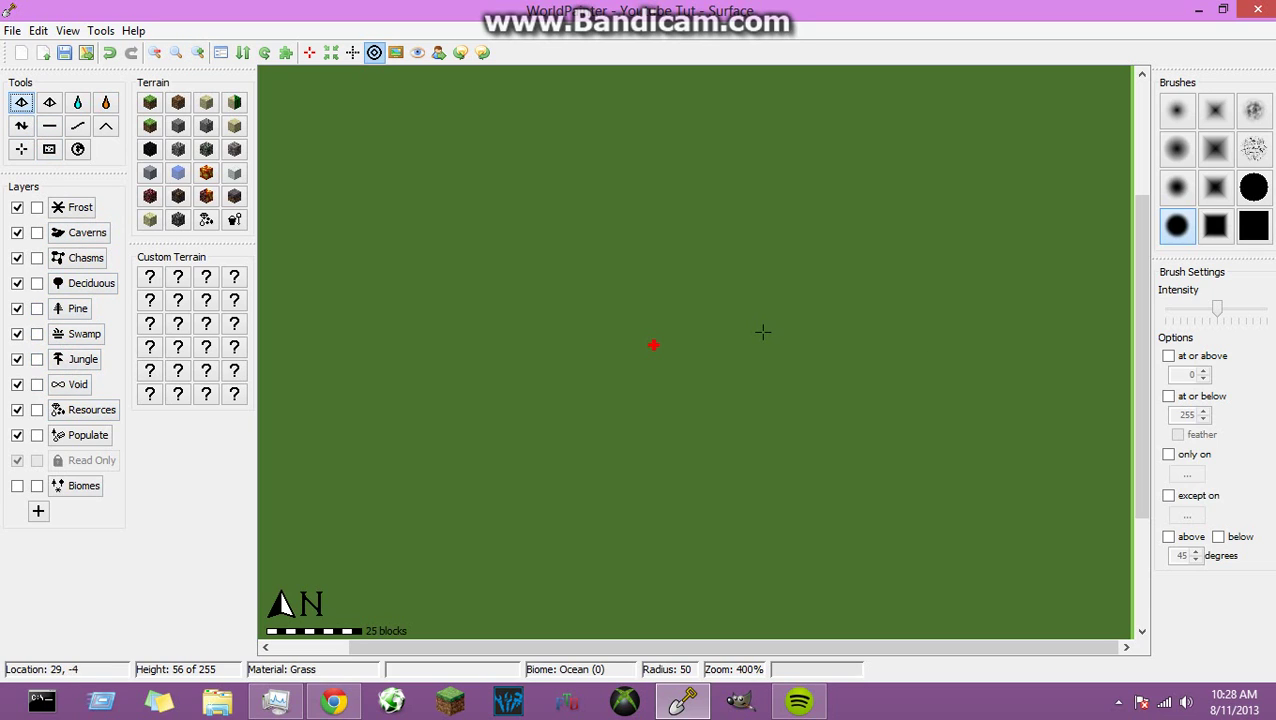
left_click_drag(1217, 309, 1266, 310)
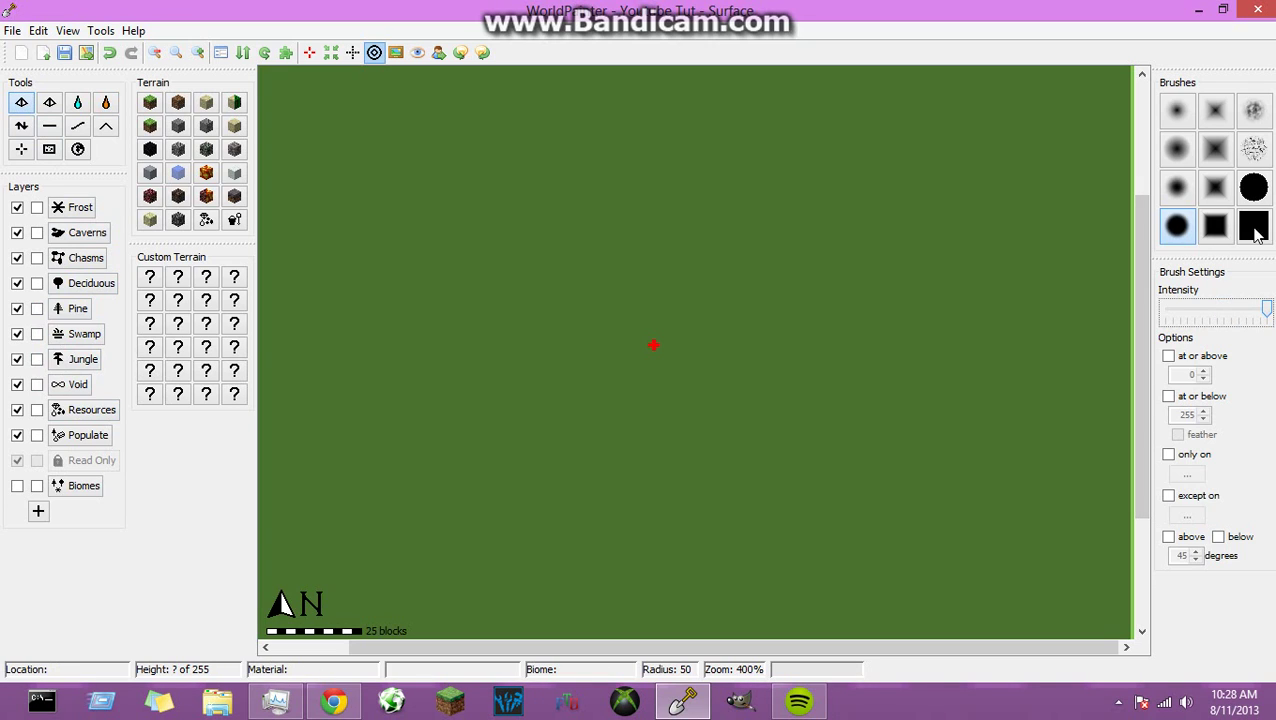
left_click(1253, 187)
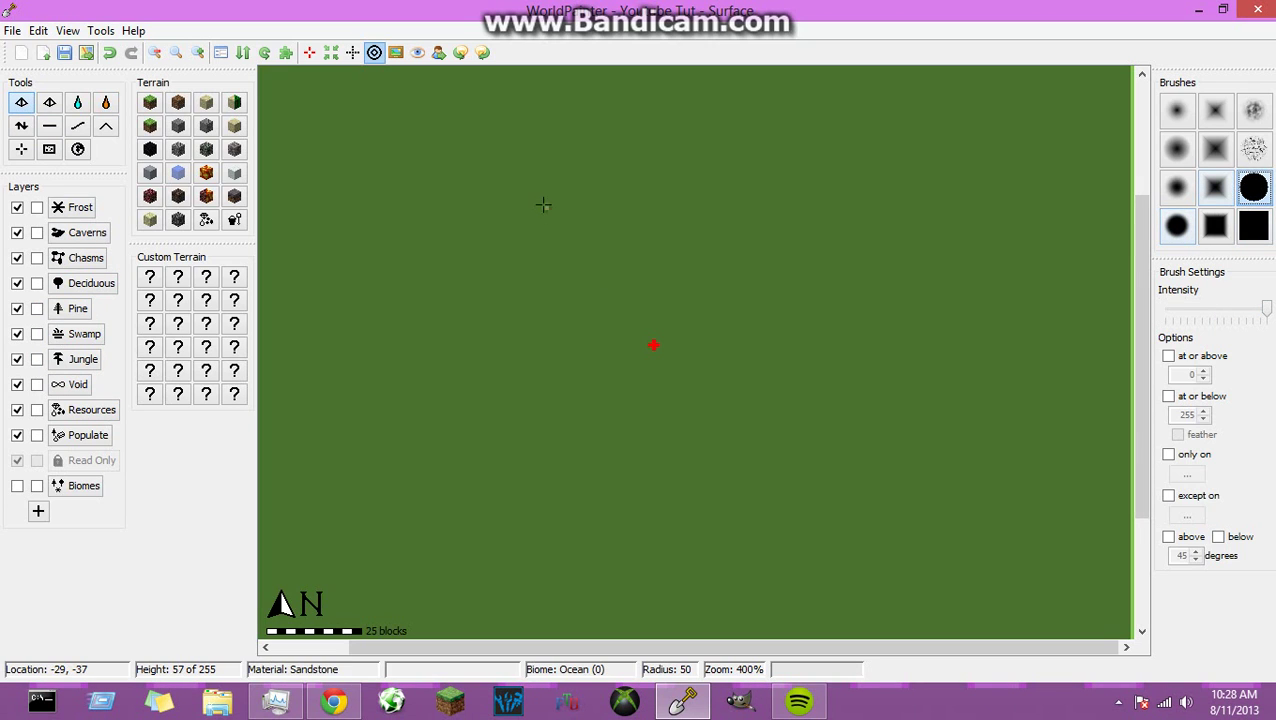
left_click_drag(545, 207, 546, 207)
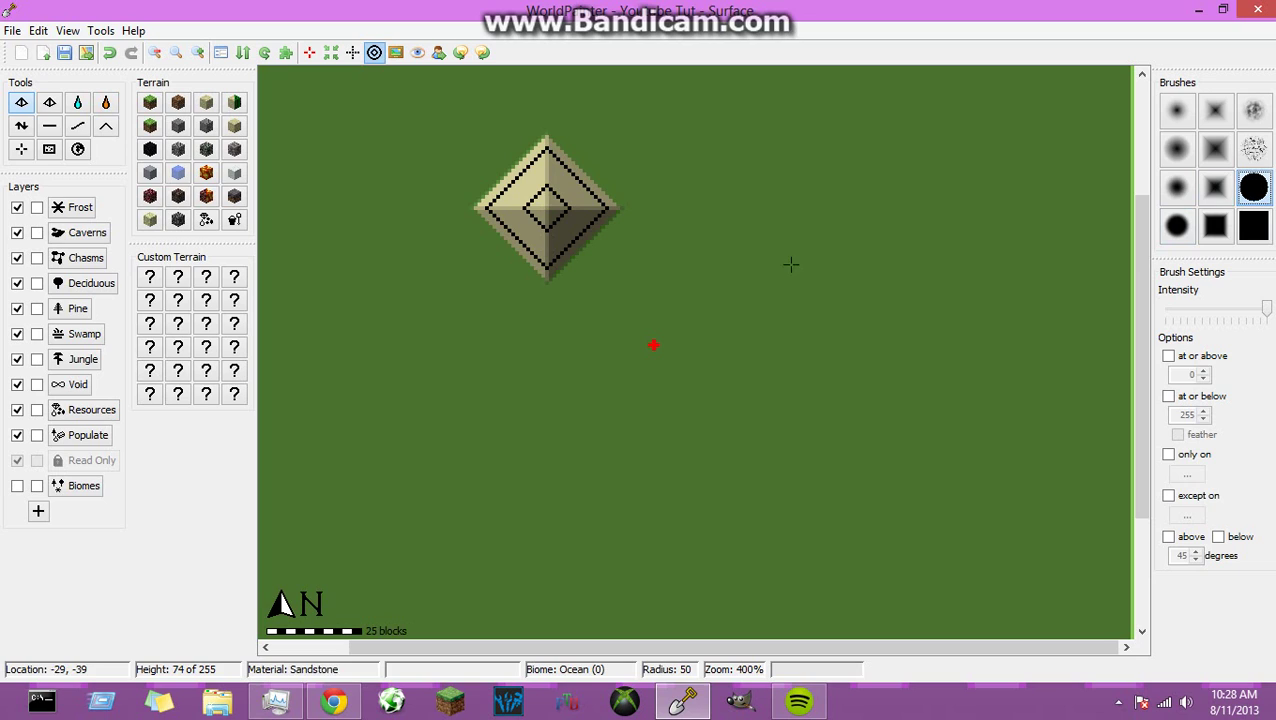
left_click(50, 104)
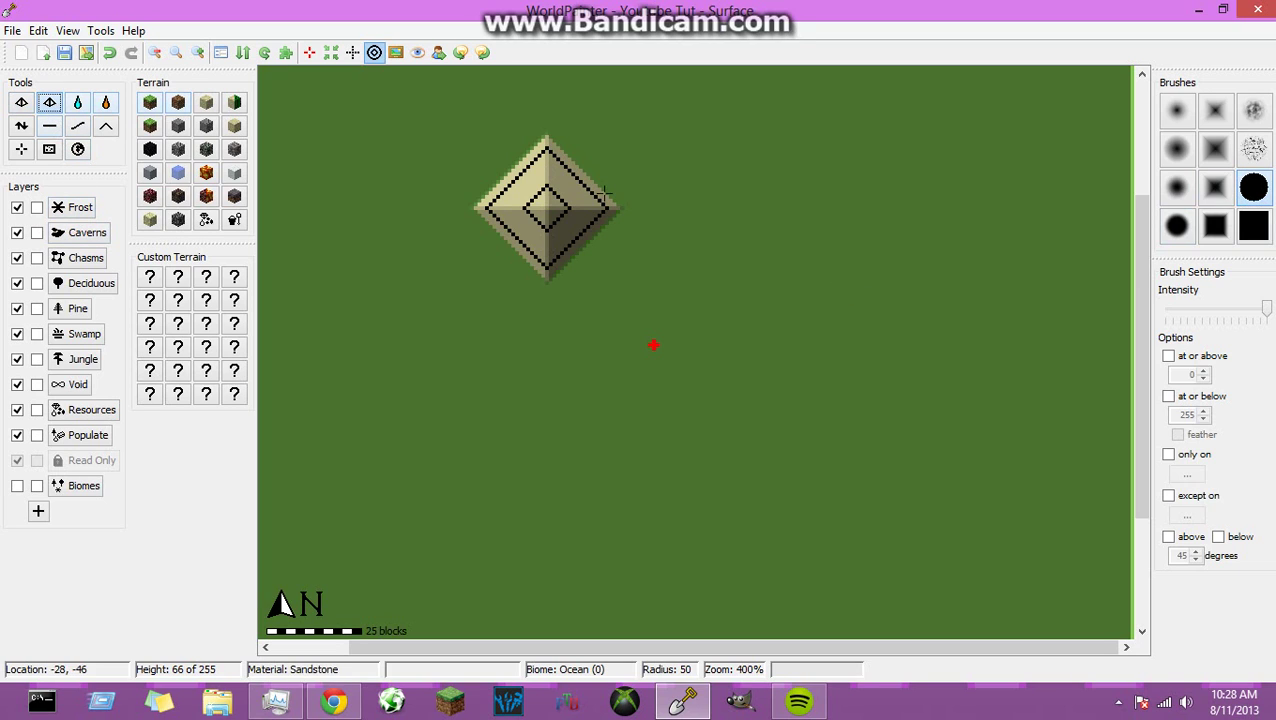
left_click_drag(847, 264, 848, 266)
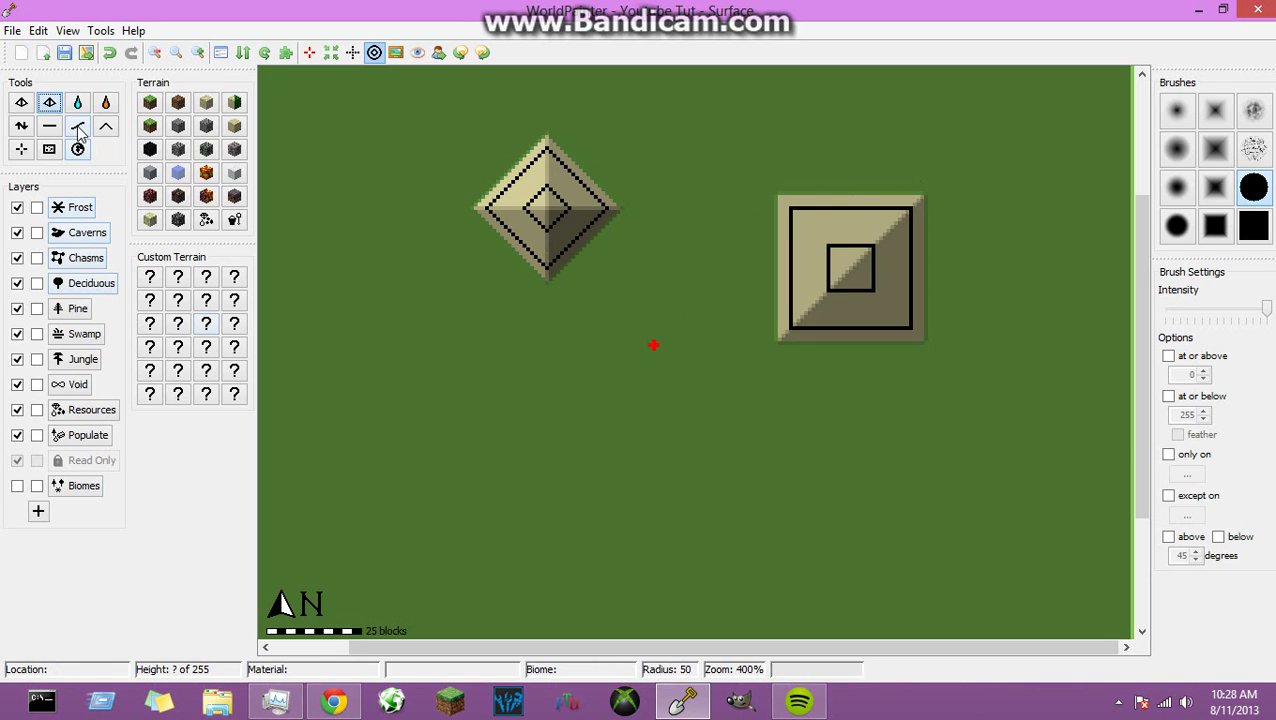
Raise a strip of grass hills with a larger brush and smooth the curled terrain.
left_click(21, 126)
scroll(578, 436, "down", 8)
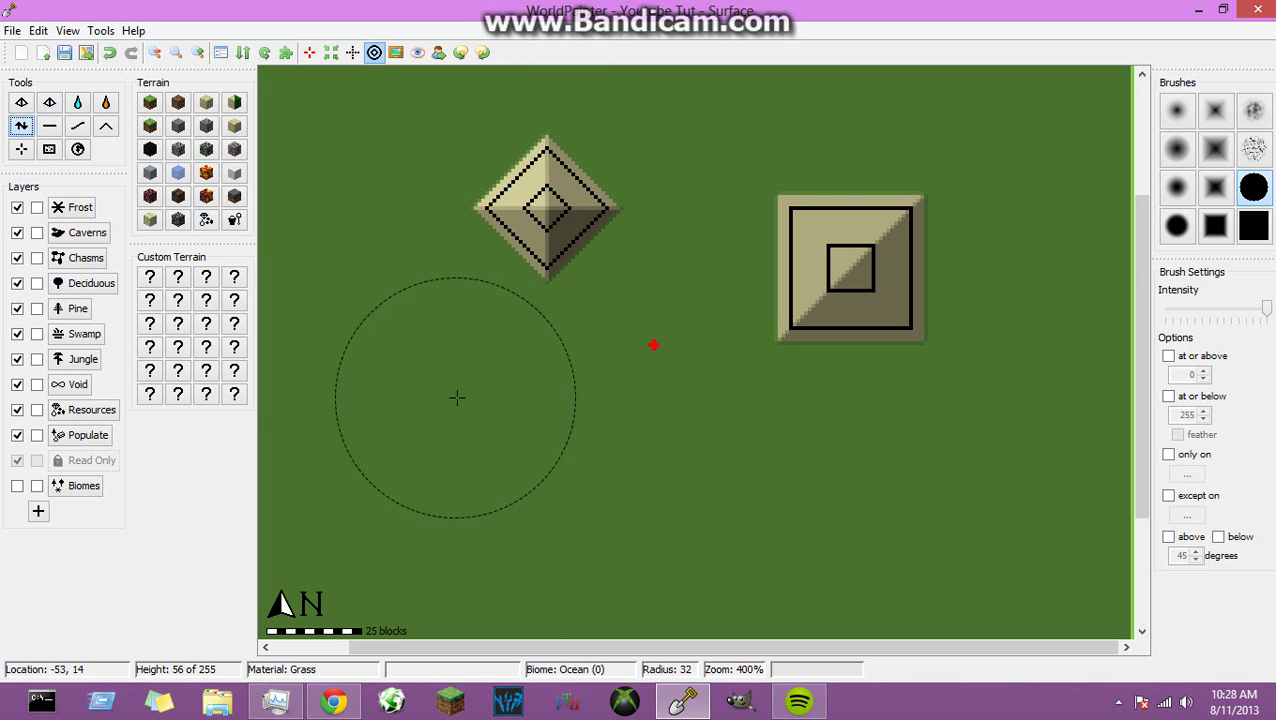
scroll(475, 354, "down", 4)
mouse_move(473, 356)
left_mouse_down()
mouse_move(489, 460)
mouse_move(594, 512)
mouse_move(680, 520)
mouse_move(785, 465)
left_mouse_up()
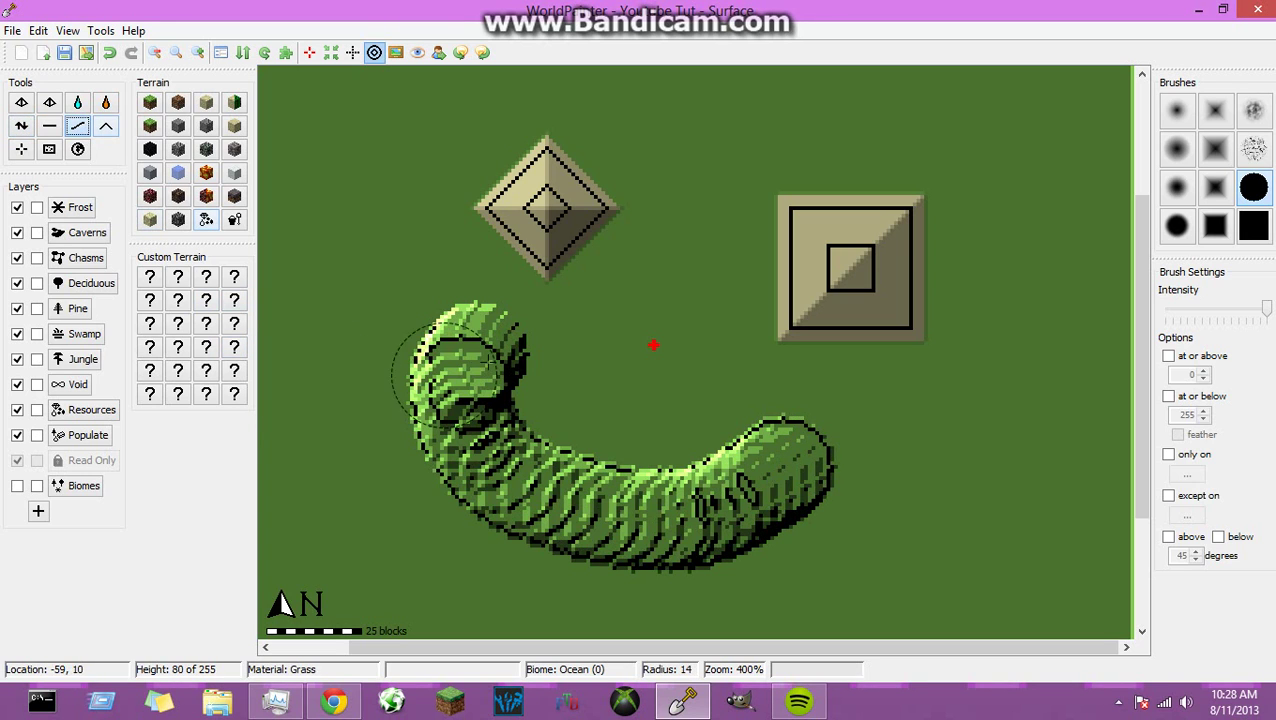
scroll(527, 342, "up", 3)
mouse_move(527, 342)
left_mouse_down()
mouse_move(447, 386)
mouse_move(464, 438)
mouse_move(530, 483)
mouse_move(557, 473)
mouse_move(579, 528)
mouse_move(692, 511)
mouse_move(804, 473)
mouse_move(719, 461)
mouse_move(644, 486)
mouse_move(624, 461)
mouse_move(680, 538)
mouse_move(770, 527)
mouse_move(781, 508)
mouse_move(749, 545)
mouse_move(666, 590)
mouse_move(544, 563)
mouse_move(458, 522)
mouse_move(444, 467)
mouse_move(543, 391)
mouse_move(469, 347)
mouse_move(393, 361)
mouse_move(462, 470)
left_mouse_up()
Build the hill higher, then smooth both lobes into even contour rings.
left_click(21, 125)
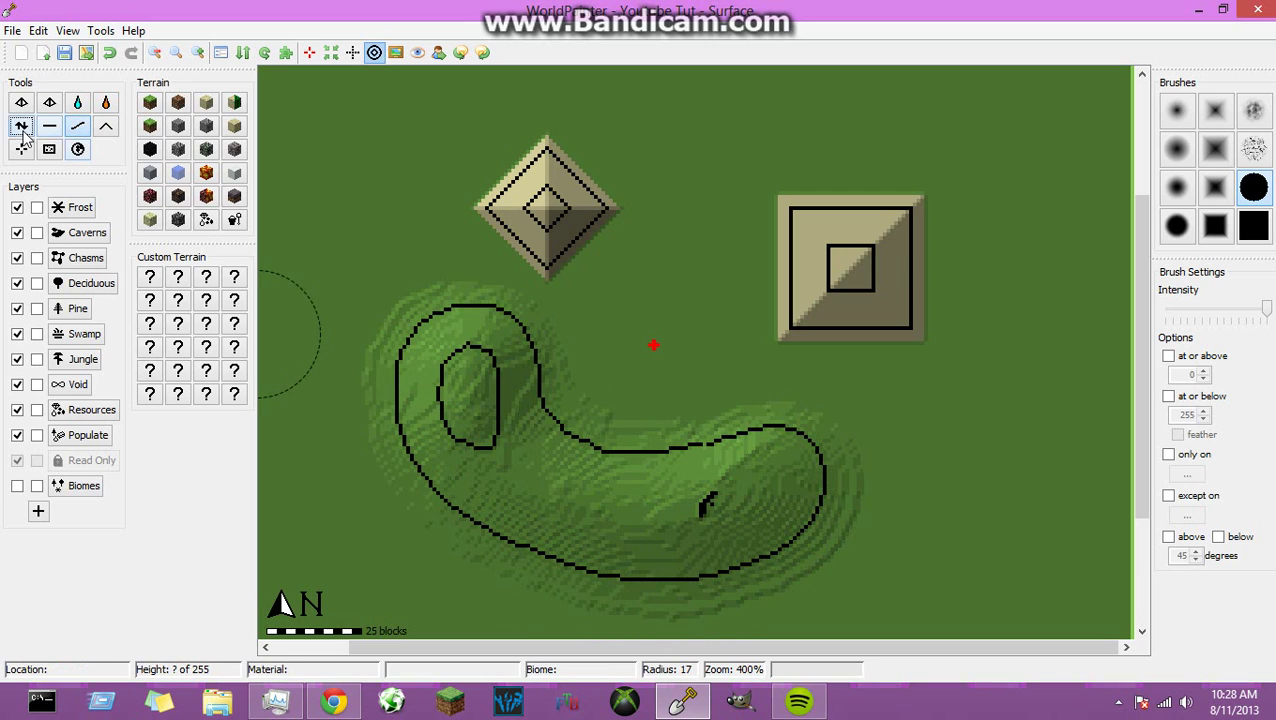
mouse_move(584, 357)
left_mouse_down()
mouse_move(633, 426)
mouse_move(639, 511)
mouse_move(545, 522)
mouse_move(463, 411)
mouse_move(423, 461)
mouse_move(648, 551)
mouse_move(763, 526)
mouse_move(833, 484)
mouse_move(848, 539)
mouse_move(880, 481)
mouse_move(795, 434)
mouse_move(618, 408)
mouse_move(508, 376)
mouse_move(461, 343)
mouse_move(415, 344)
mouse_move(383, 418)
mouse_move(408, 491)
mouse_move(600, 575)
left_mouse_up()
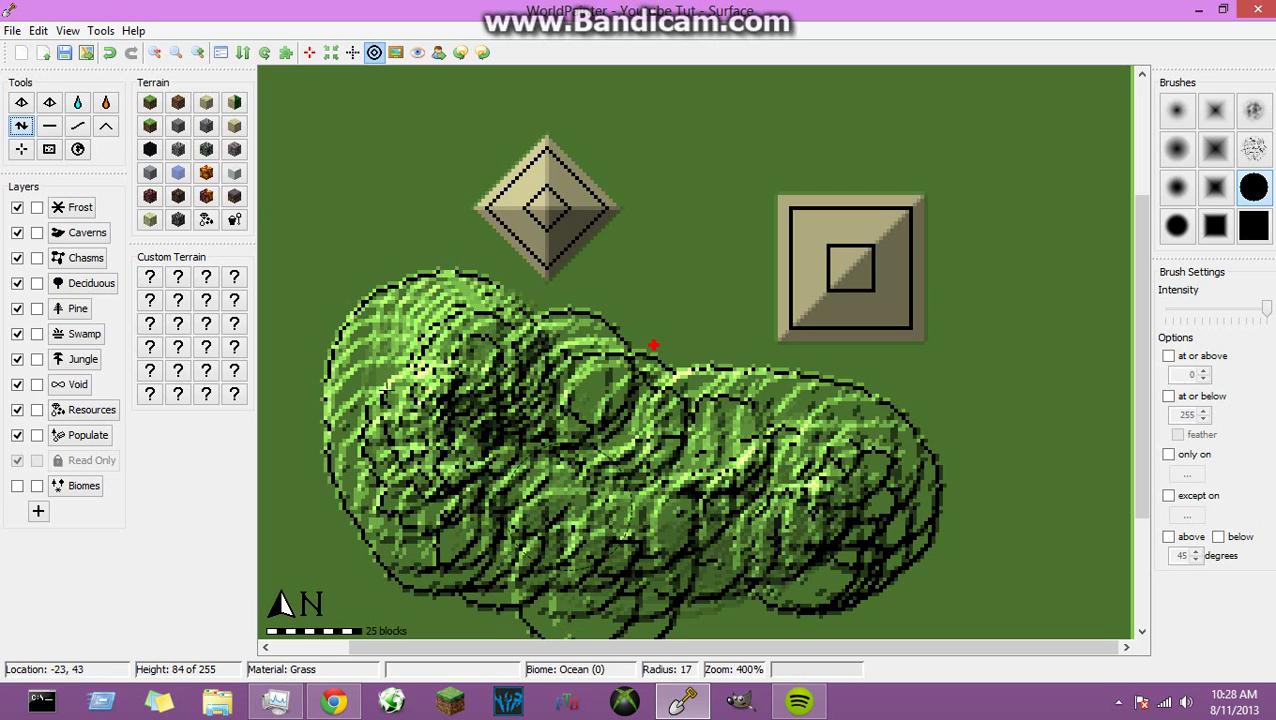
left_click(77, 125)
mouse_move(300, 300)
left_mouse_down()
mouse_move(395, 430)
mouse_move(327, 330)
mouse_move(450, 318)
mouse_move(522, 357)
mouse_move(890, 455)
mouse_move(850, 575)
mouse_move(665, 575)
mouse_move(425, 550)
mouse_move(450, 502)
mouse_move(530, 446)
mouse_move(506, 374)
mouse_move(318, 392)
mouse_move(420, 312)
mouse_move(525, 325)
mouse_move(585, 420)
mouse_move(694, 544)
left_mouse_up()
mouse_move(812, 518)
left_mouse_down()
mouse_move(786, 501)
mouse_move(611, 499)
mouse_move(825, 499)
mouse_move(852, 486)
mouse_move(651, 464)
mouse_move(744, 495)
mouse_move(756, 457)
mouse_move(568, 501)
mouse_move(578, 396)
mouse_move(516, 418)
mouse_move(496, 450)
mouse_move(449, 396)
mouse_move(484, 394)
left_mouse_up()
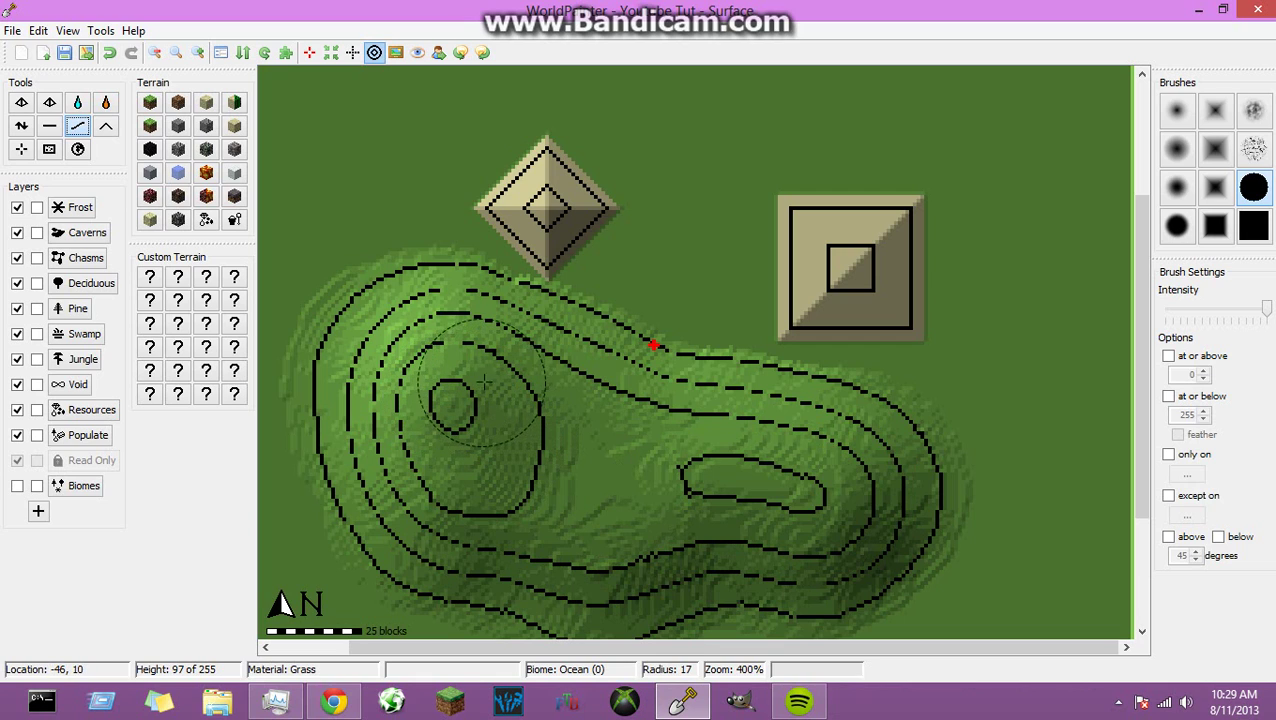
Raise a small bump on the central ridge and a long strip of land across the top right.
scroll(385, 530, "down", 5)
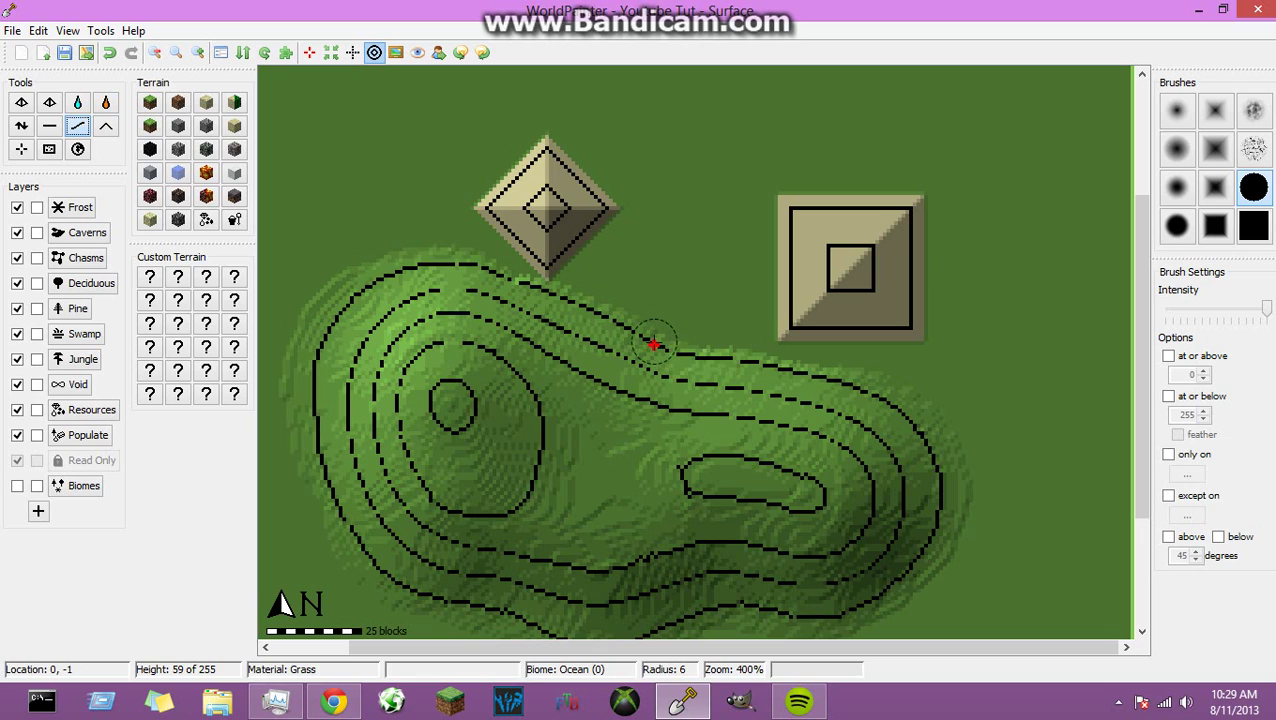
left_click(21, 125)
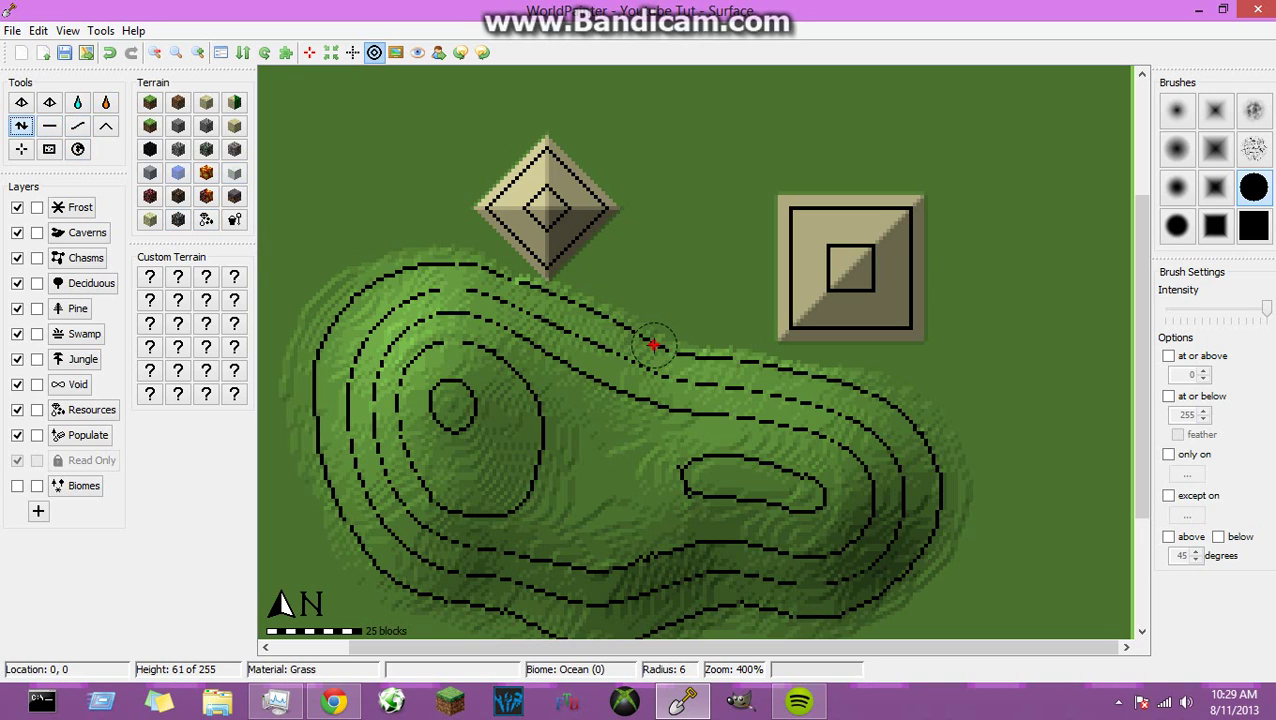
left_click_drag(653, 345, 653, 345)
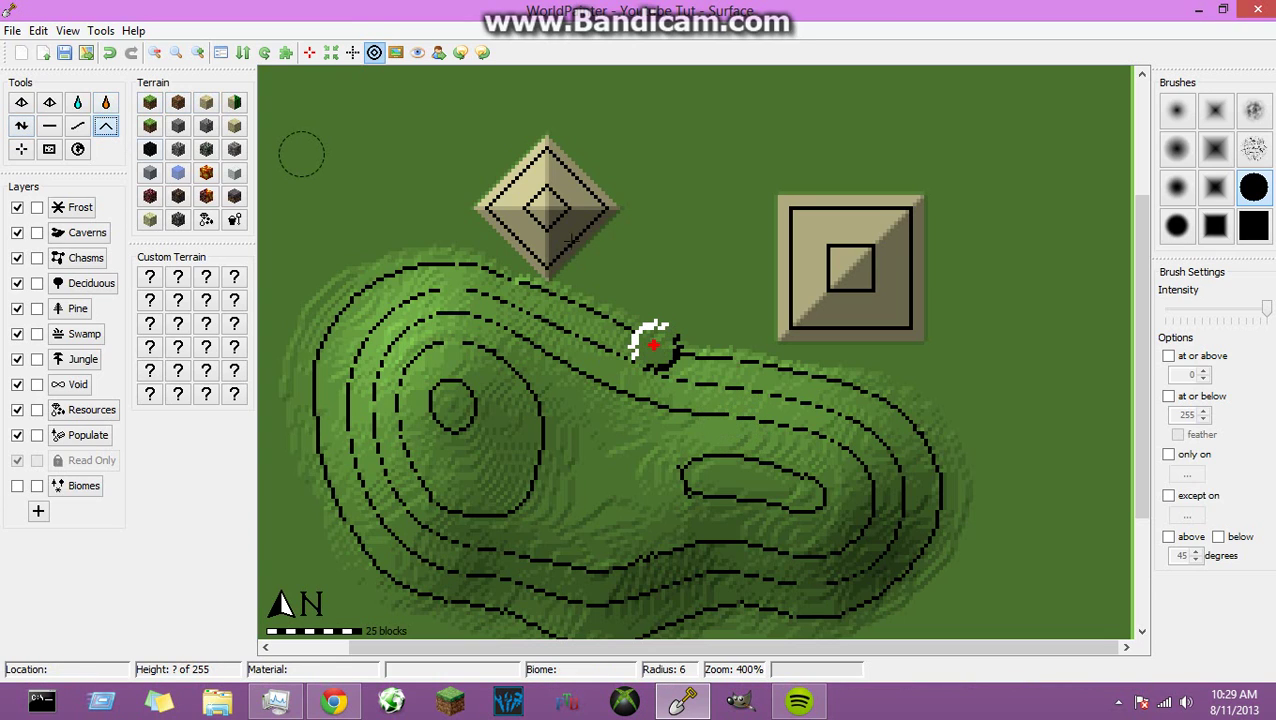
mouse_move(722, 136)
left_mouse_down()
mouse_move(885, 124)
mouse_move(954, 149)
mouse_move(1018, 227)
mouse_move(1045, 345)
left_mouse_up()
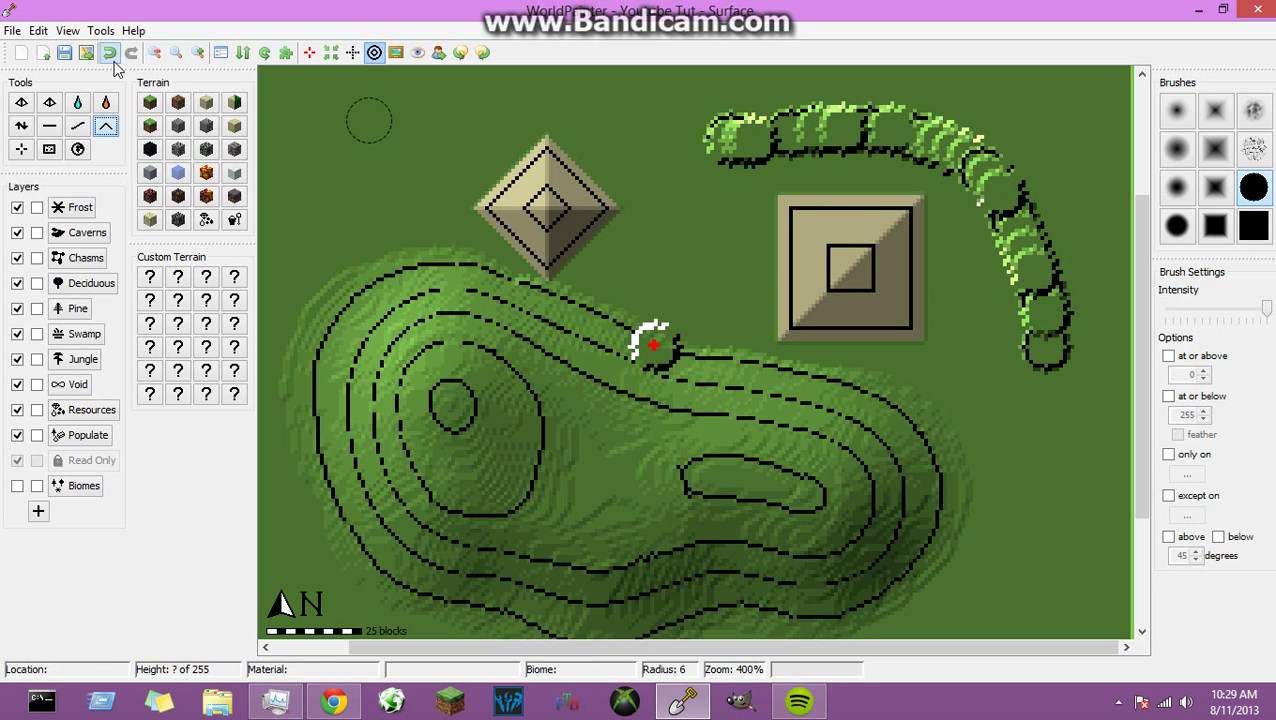
Smooth the top-right strip with radius 14 into a rounded long hill.
left_click(20, 126)
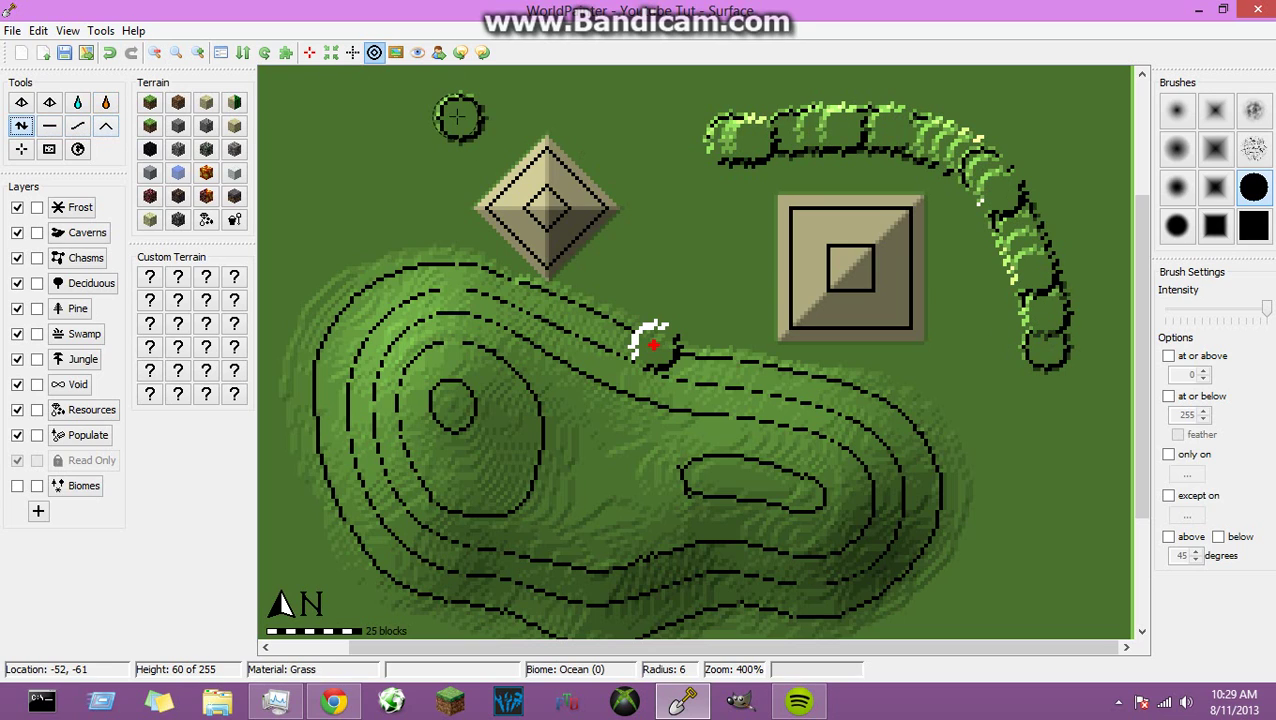
left_click(77, 126)
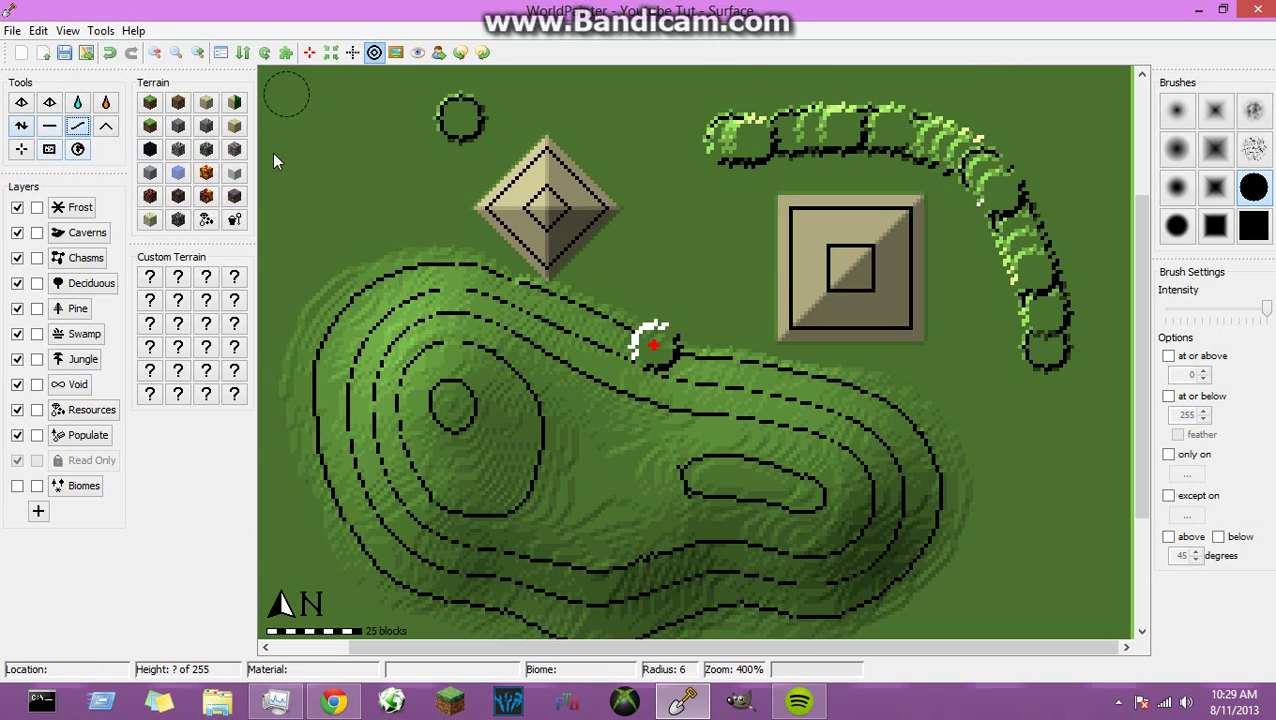
scroll(771, 80, "up", 5)
mouse_move(735, 140)
left_mouse_down()
mouse_move(842, 113)
mouse_move(999, 172)
mouse_move(1048, 343)
mouse_move(1081, 246)
mouse_move(1030, 153)
mouse_move(857, 103)
mouse_move(748, 103)
mouse_move(723, 118)
mouse_move(725, 140)
mouse_move(813, 125)
mouse_move(978, 133)
mouse_move(1022, 289)
left_mouse_up()
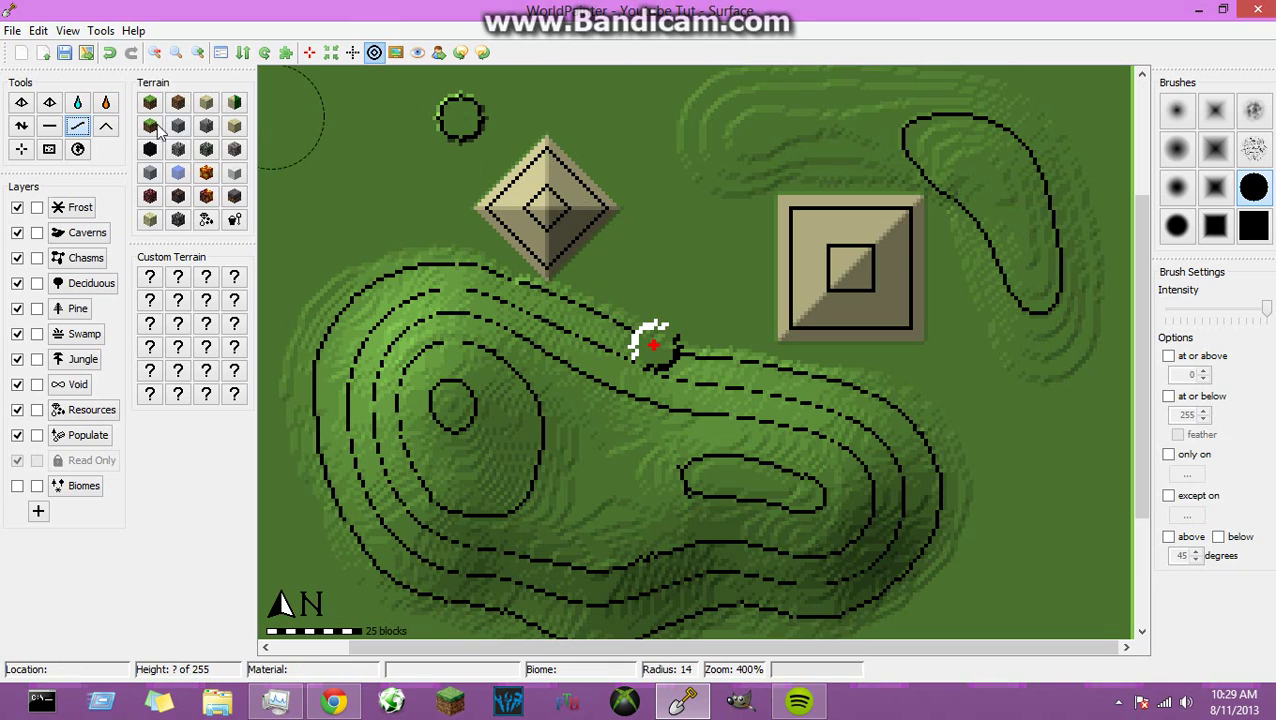
left_click(22, 149)
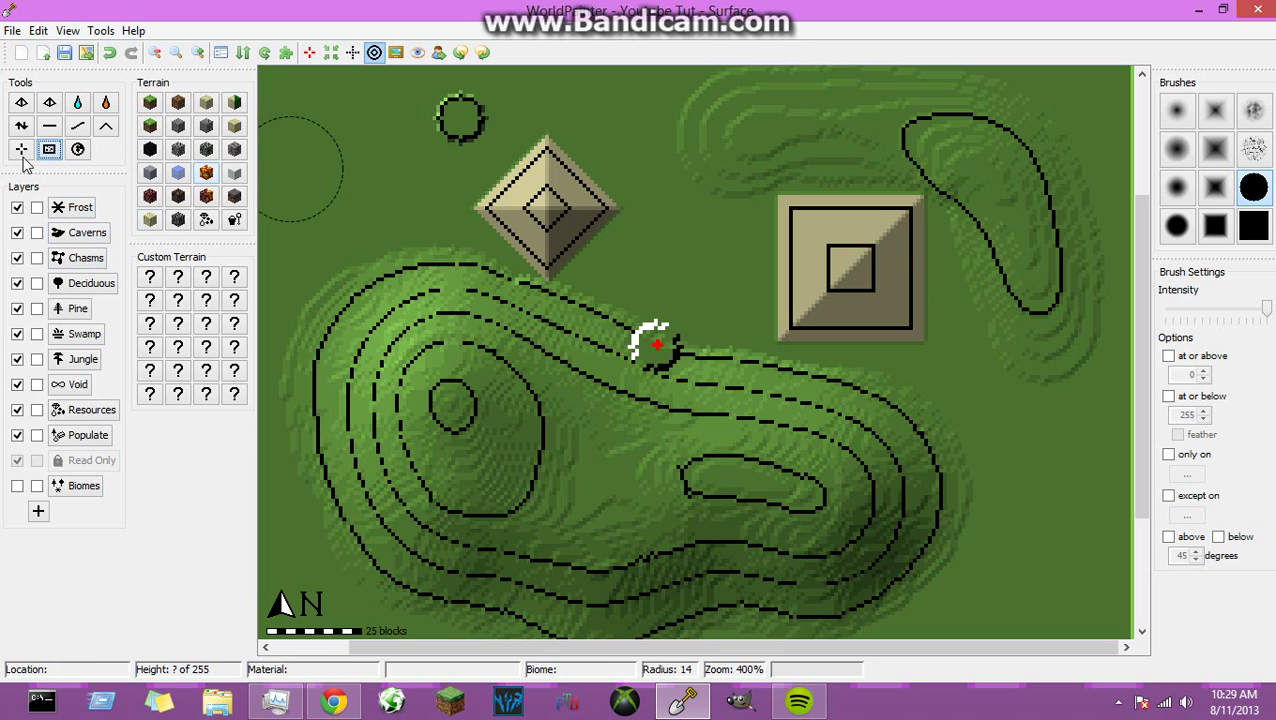
Flood a round lake in the top-left corner of the map.
left_click(80, 127)
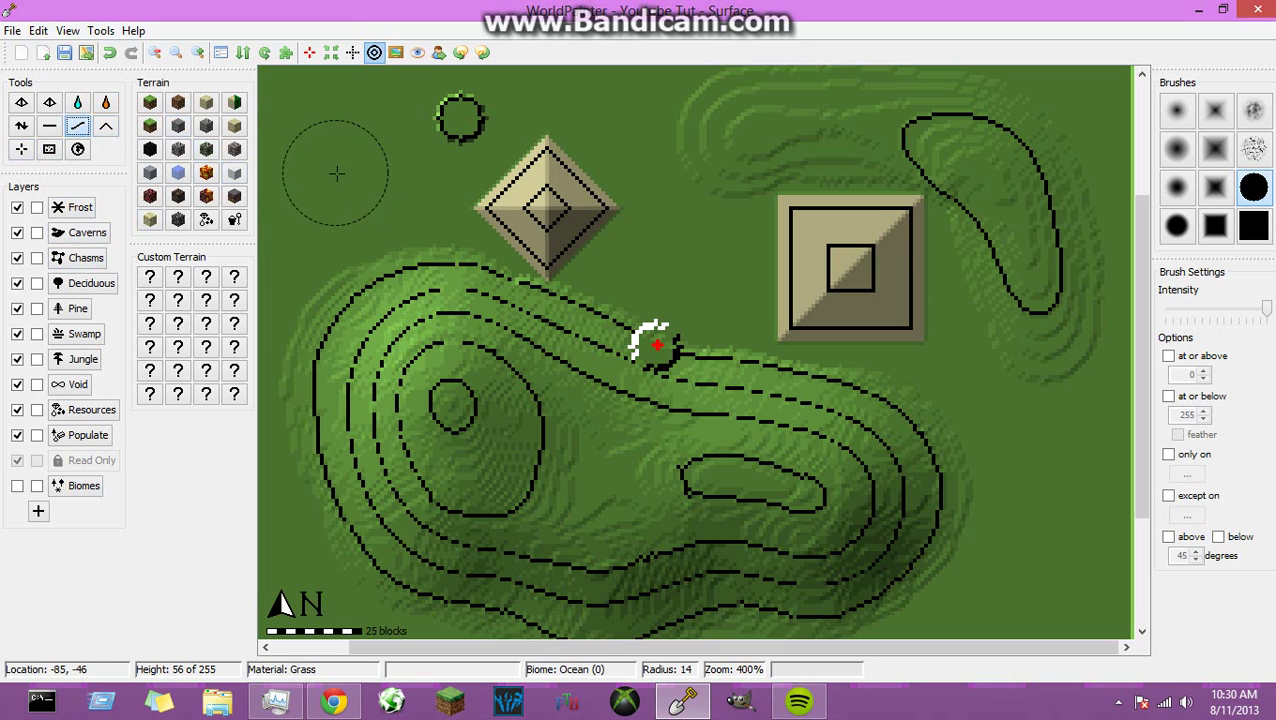
left_click(21, 126)
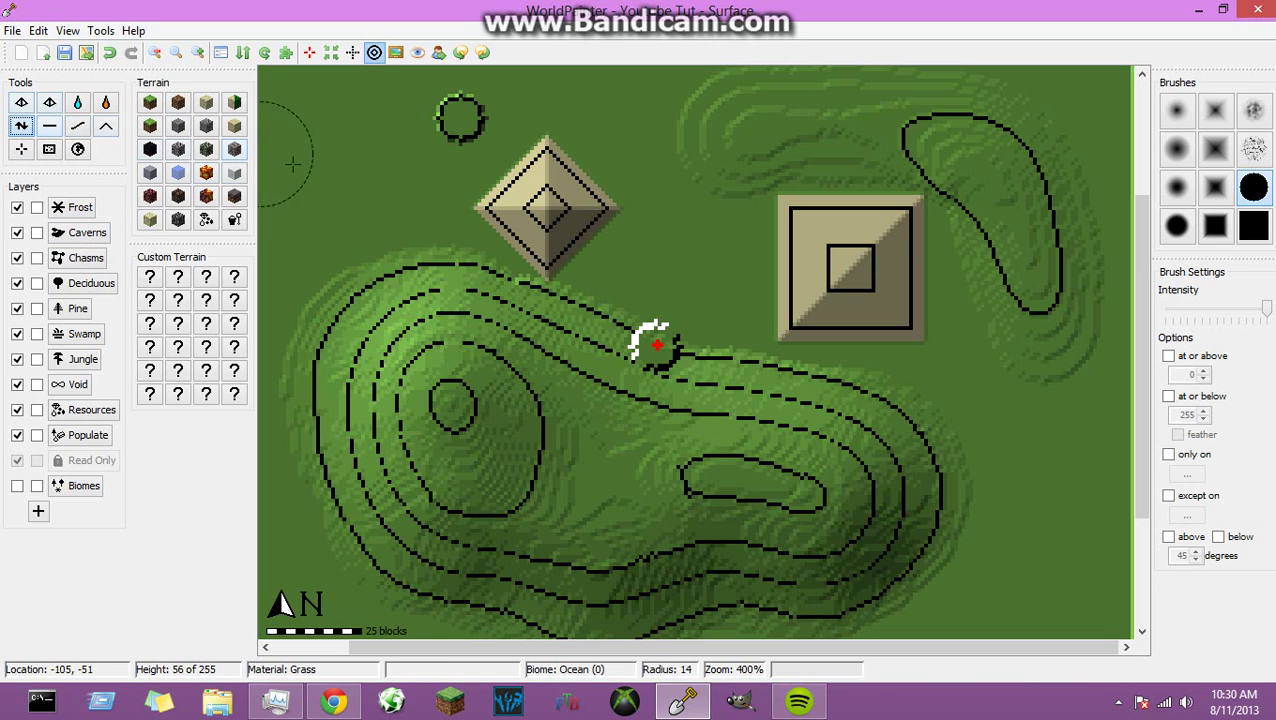
mouse_move(300, 165)
left_mouse_down()
mouse_move(344, 175)
mouse_move(327, 151)
mouse_move(332, 205)
mouse_move(357, 149)
mouse_move(302, 122)
mouse_move(311, 185)
mouse_move(342, 199)
mouse_move(368, 185)
mouse_move(367, 156)
mouse_move(306, 120)
left_mouse_up()
Raise the ground inside the top-left lake to fill it back into a grassy crater.
left_click(78, 126)
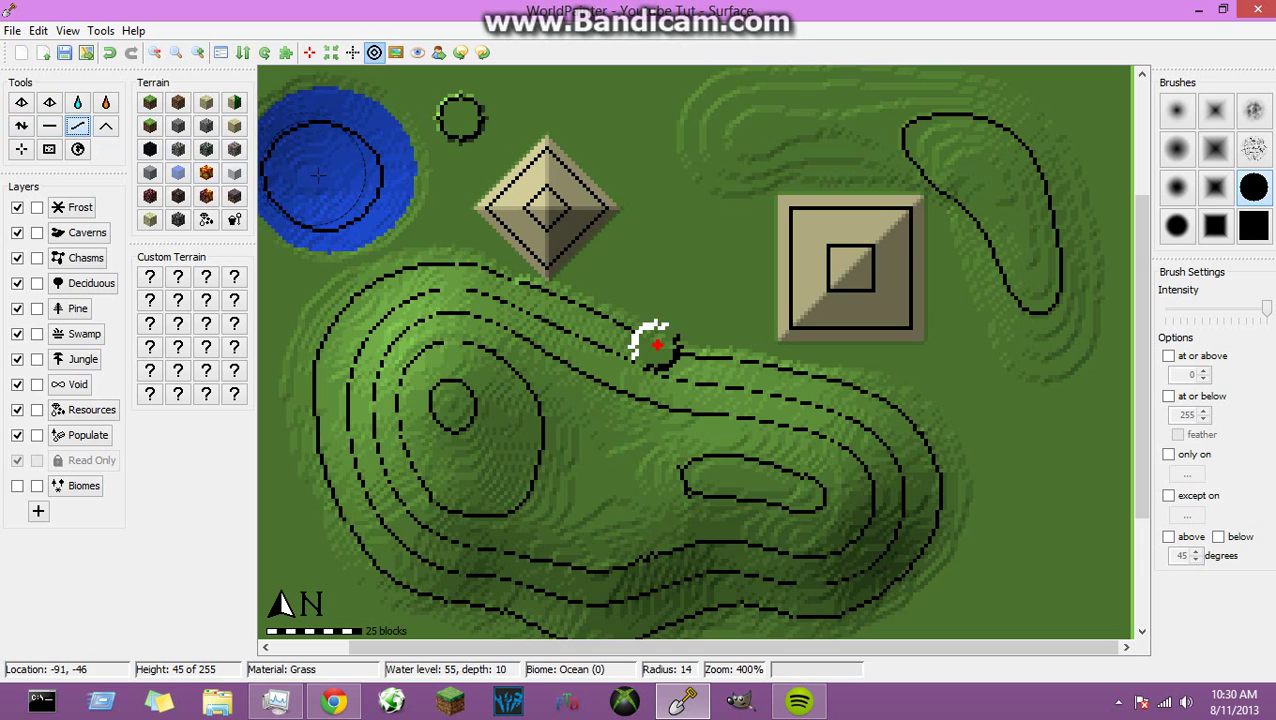
left_click(12, 31)
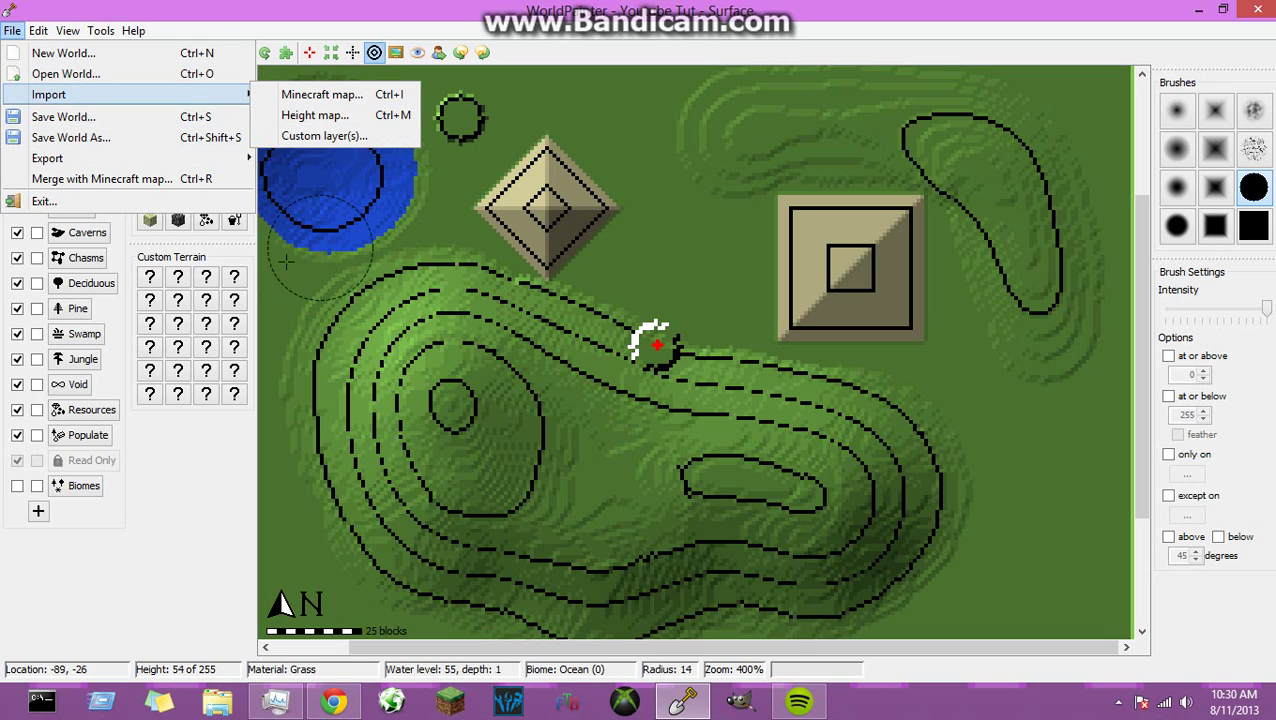
left_click(25, 50)
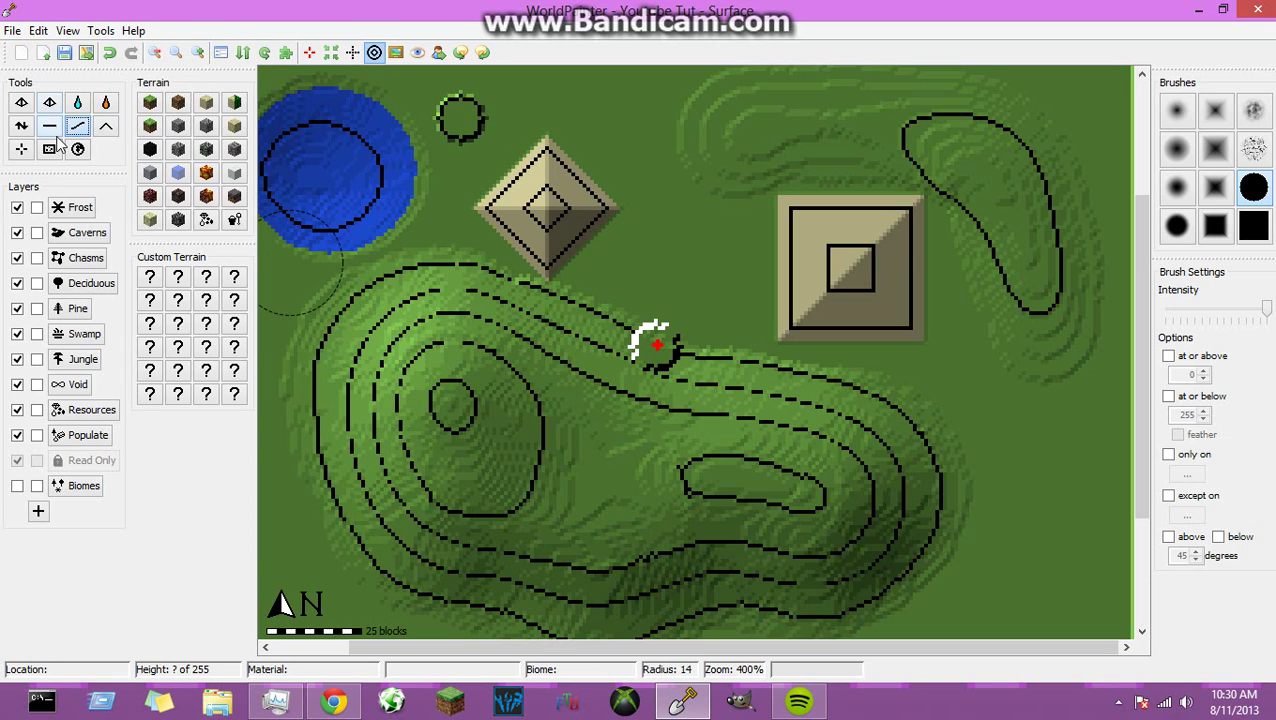
scroll(334, 182, "down", 2)
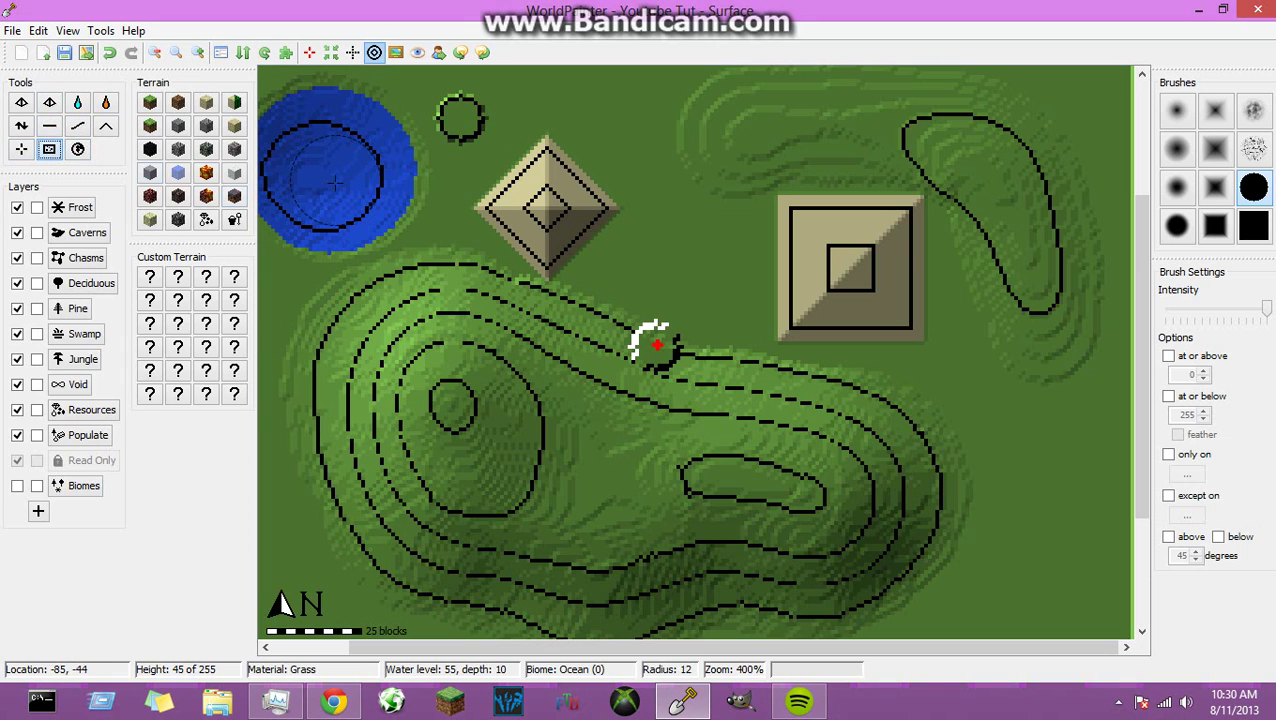
mouse_move(334, 178)
left_mouse_down()
mouse_move(302, 185)
mouse_move(354, 199)
mouse_move(331, 205)
mouse_move(366, 228)
mouse_move(394, 205)
mouse_move(384, 147)
mouse_move(327, 110)
mouse_move(309, 115)
mouse_move(279, 145)
mouse_move(300, 242)
mouse_move(360, 232)
mouse_move(373, 175)
mouse_move(366, 105)
left_mouse_up()
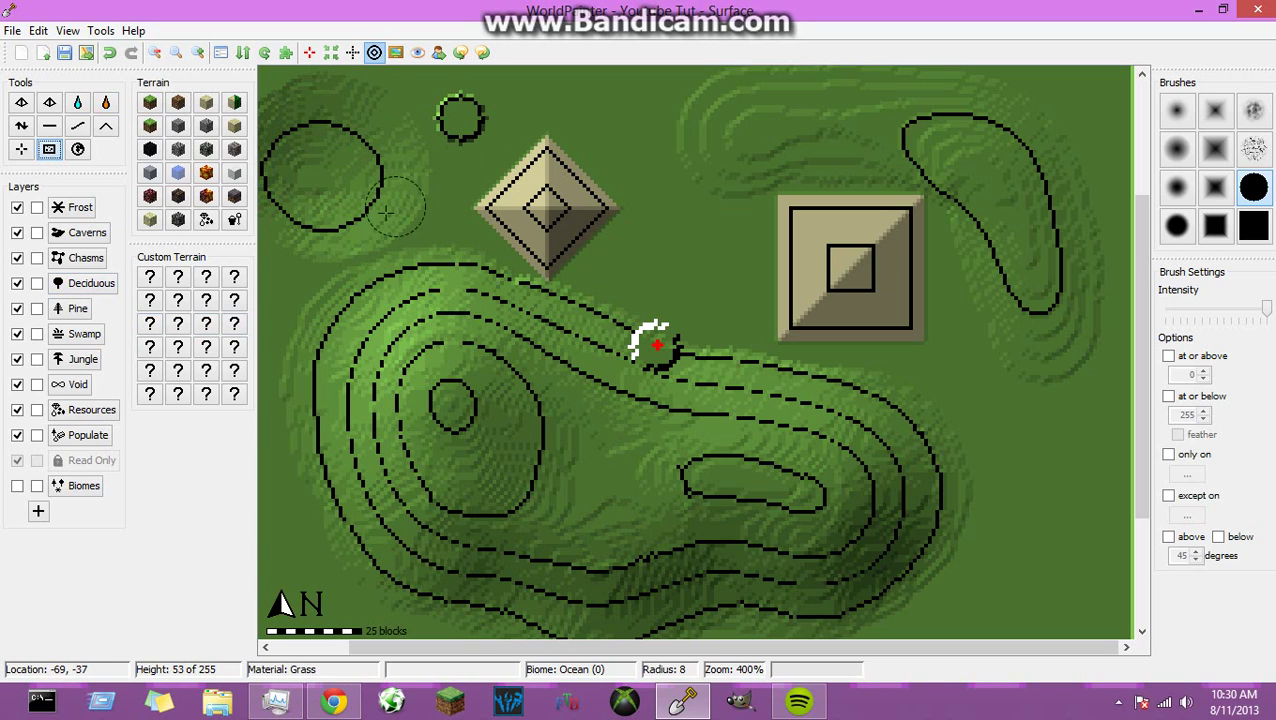
left_click(79, 150)
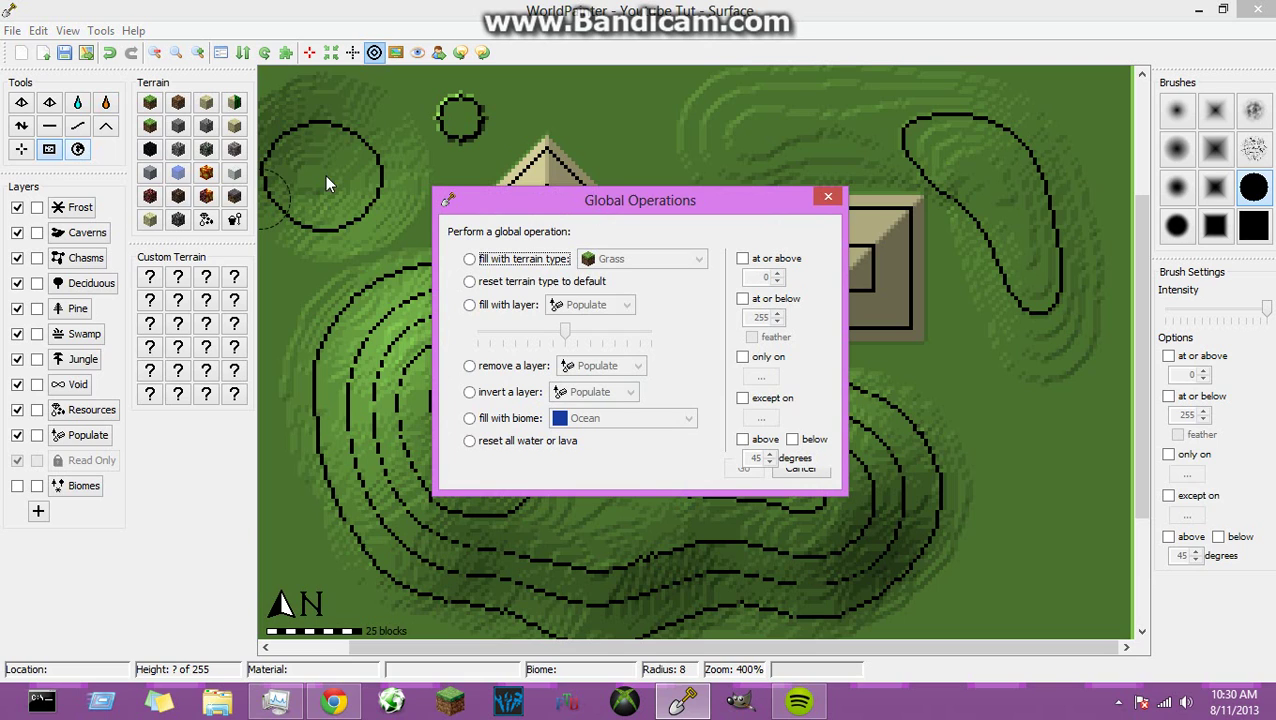
left_click(826, 198)
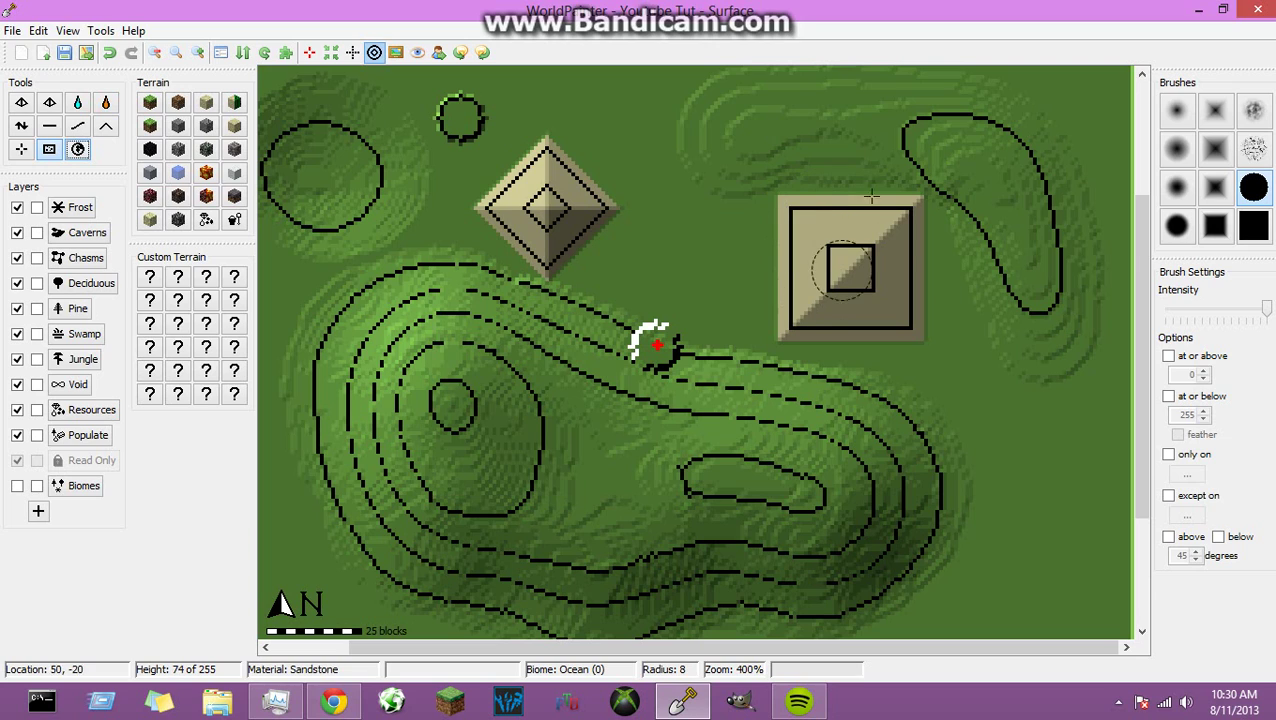
Paint Frost around the ridge bump and Caverns over the left hilltop and lobe.
left_click(77, 210)
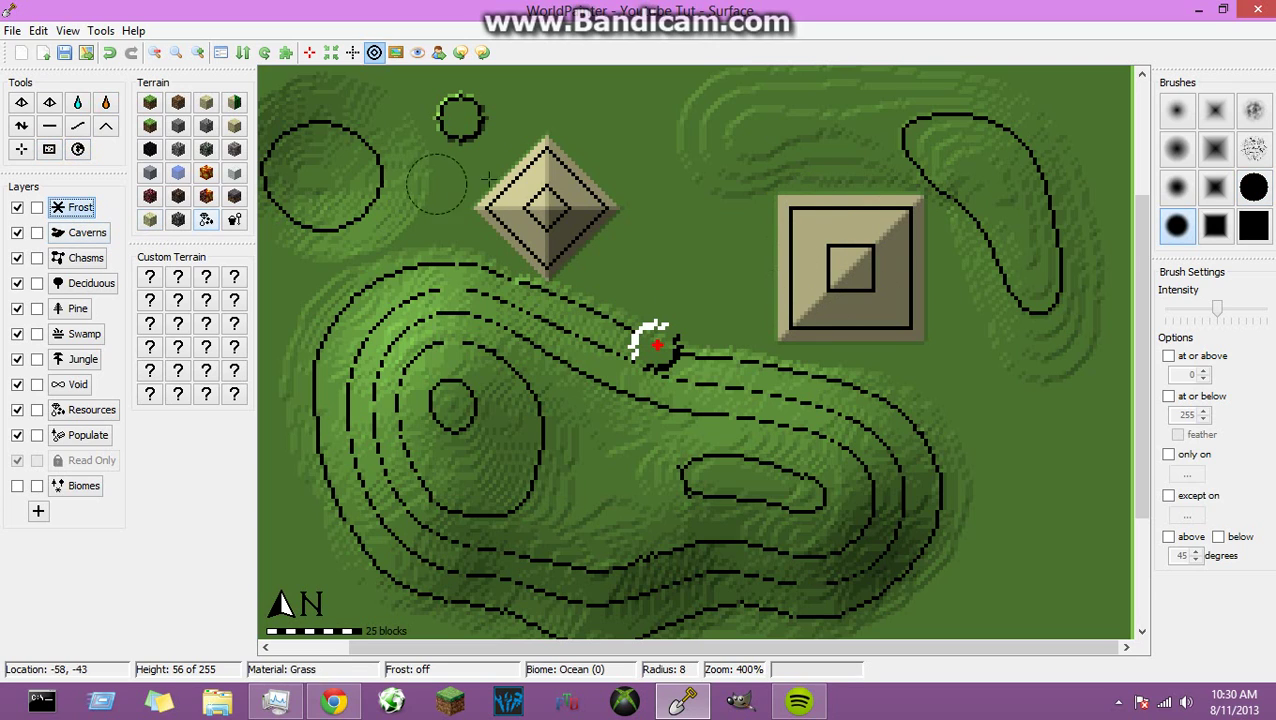
mouse_move(652, 345)
left_mouse_down()
mouse_move(679, 389)
mouse_move(657, 345)
left_mouse_up()
scroll(657, 345, "up", 8)
left_click(87, 232)
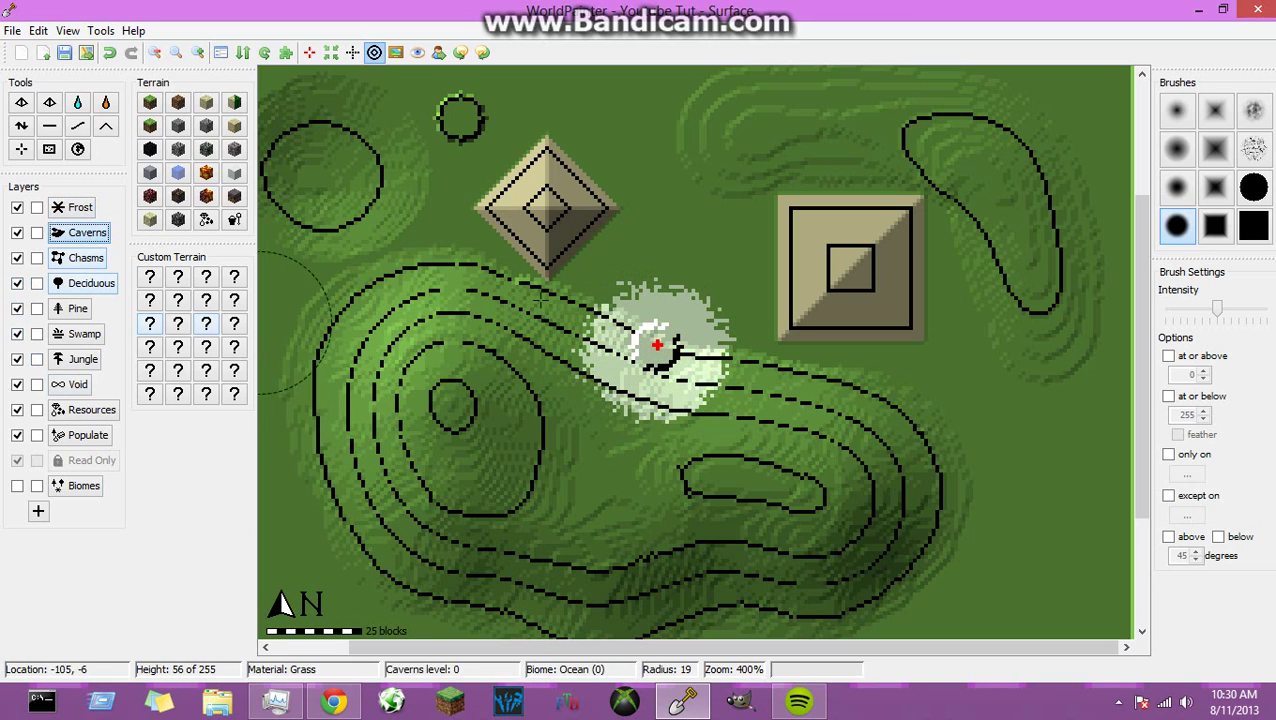
mouse_move(400, 365)
left_mouse_down()
mouse_move(412, 393)
mouse_move(450, 366)
mouse_move(439, 323)
left_mouse_up()
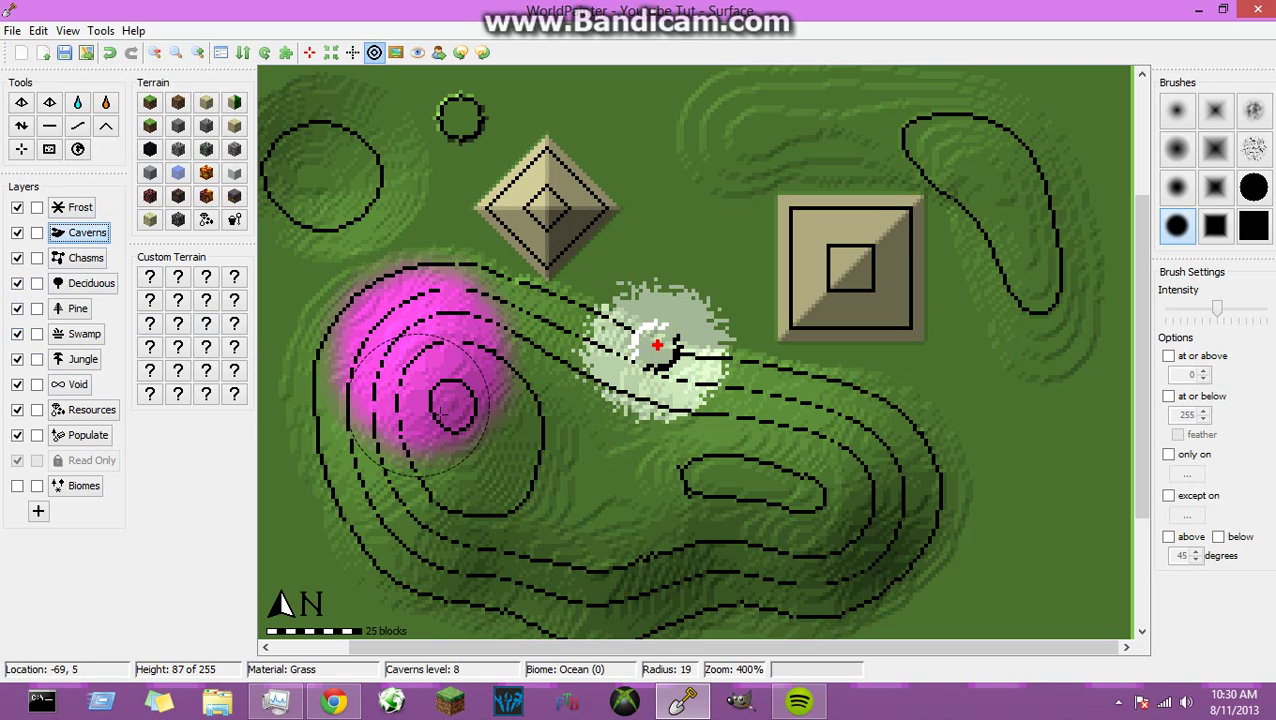
mouse_move(432, 398)
left_mouse_down()
mouse_move(520, 382)
mouse_move(520, 365)
left_mouse_up()
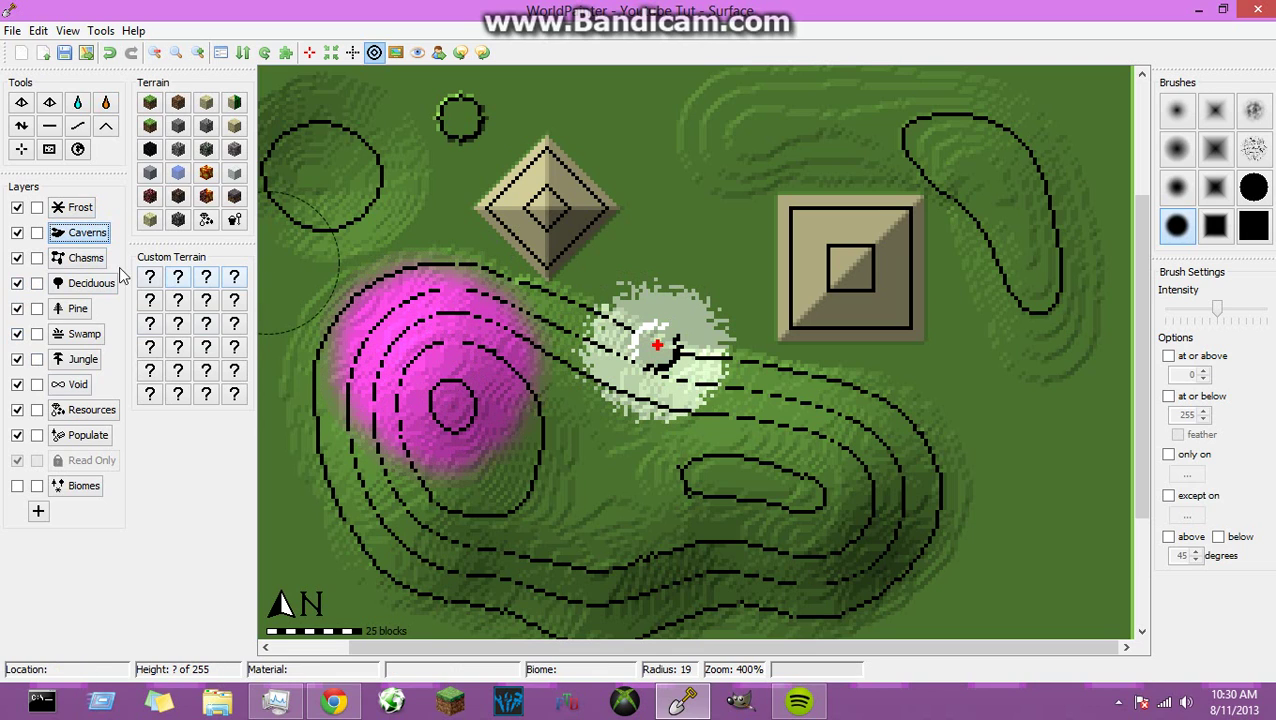
Paint Chasms on the right lobe, deciduous trees lower left, and Pine over the spawn area.
mouse_move(850, 460)
left_mouse_down()
mouse_move(890, 450)
mouse_move(868, 422)
mouse_move(940, 470)
left_mouse_up()
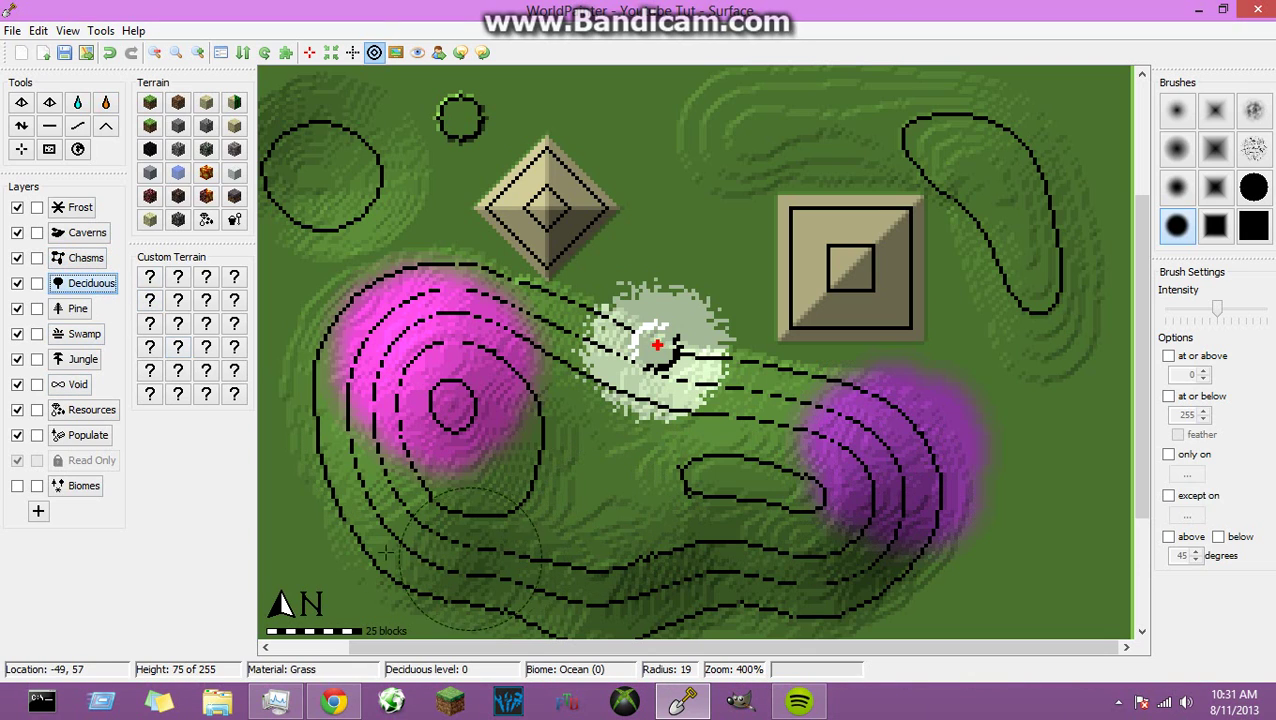
mouse_move(485, 482)
left_mouse_down()
mouse_move(380, 500)
mouse_move(458, 578)
left_mouse_up()
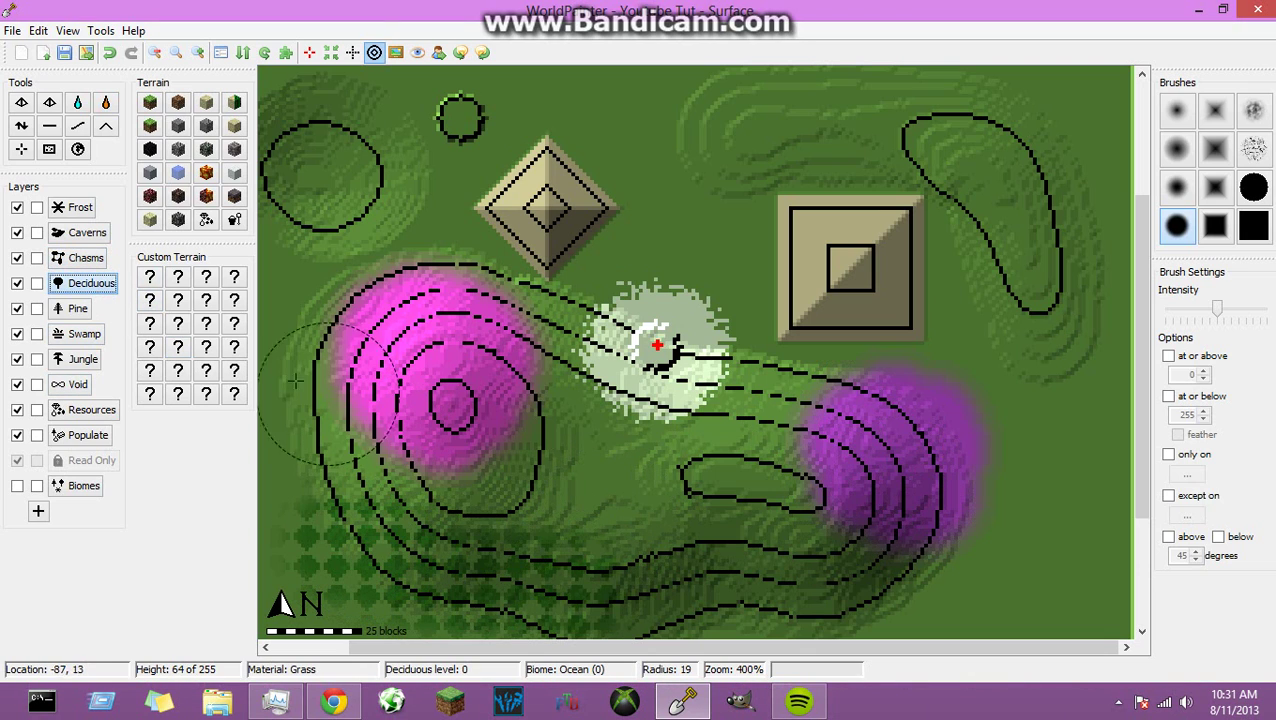
left_click(78, 309)
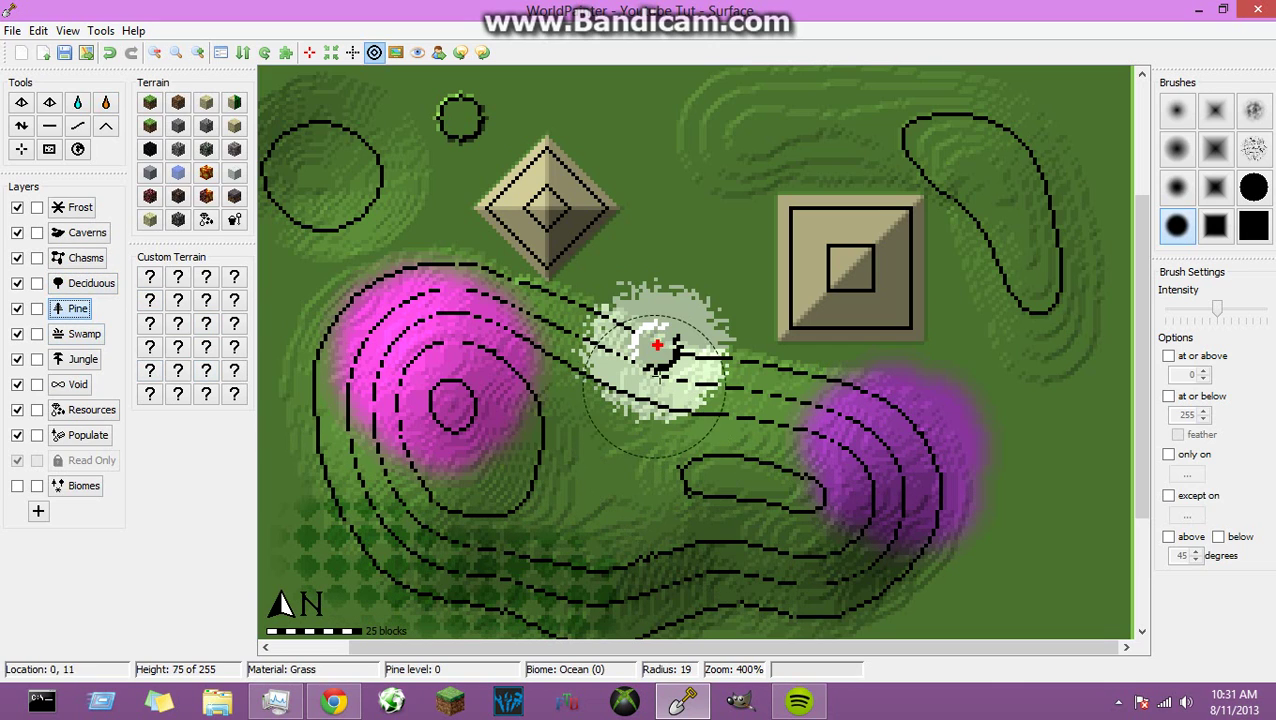
left_click_drag(657, 389, 649, 333)
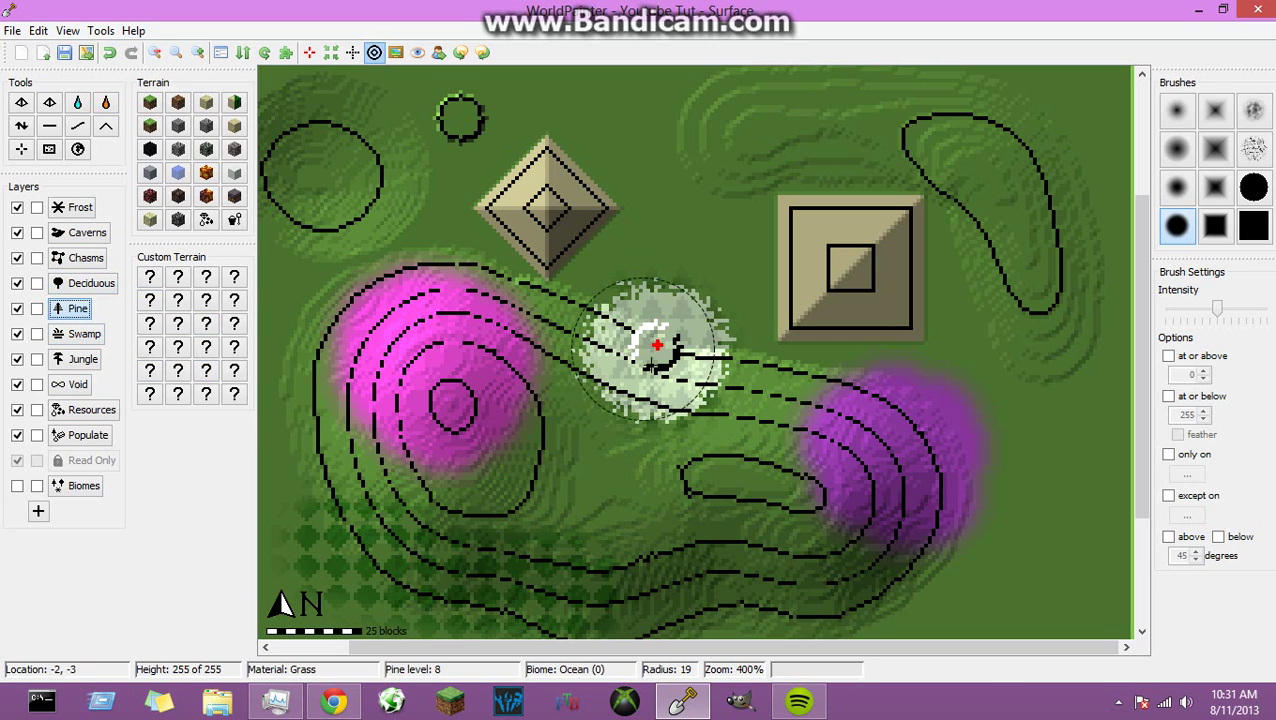
Paint Swamp across the lower map and Jungle through the middle.
left_click(84, 334)
left_click_drag(695, 590, 1000, 590)
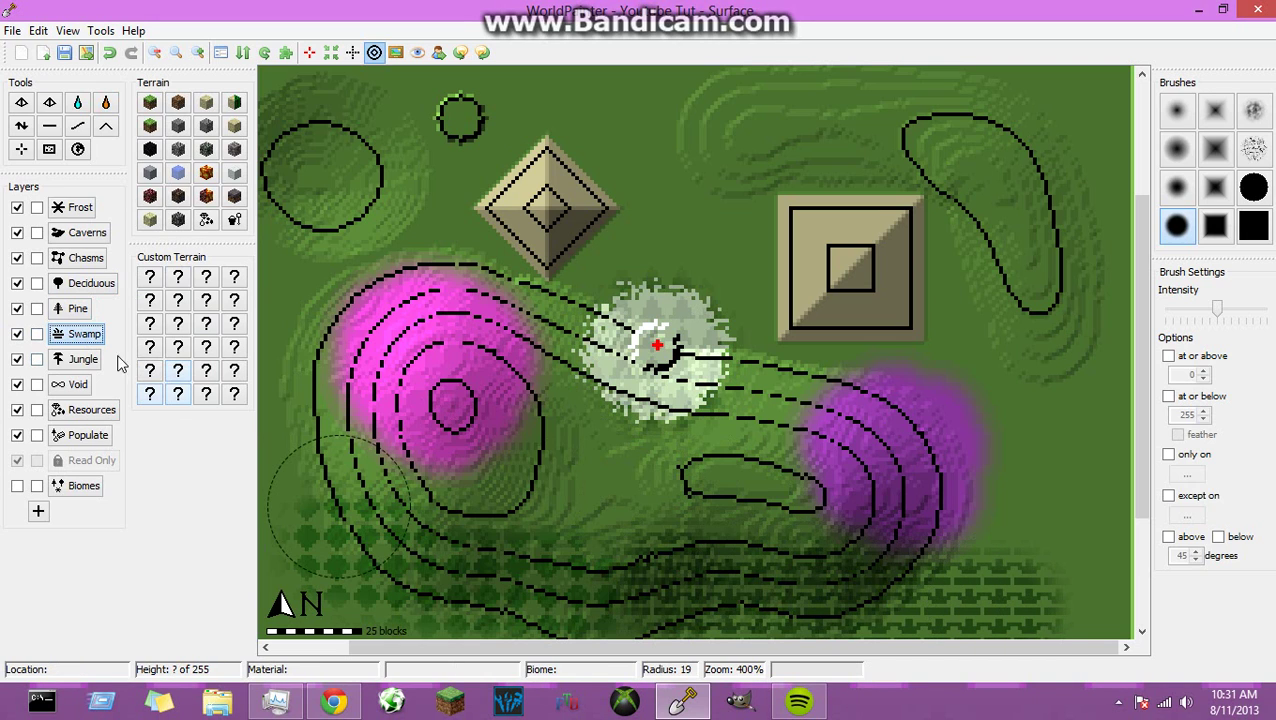
mouse_move(580, 430)
left_mouse_down()
mouse_move(542, 450)
mouse_move(609, 485)
mouse_move(730, 453)
mouse_move(795, 489)
mouse_move(779, 441)
mouse_move(445, 477)
mouse_move(745, 480)
left_mouse_up()
mouse_move(616, 429)
left_mouse_down()
mouse_move(590, 400)
mouse_move(736, 413)
mouse_move(700, 500)
left_mouse_up()
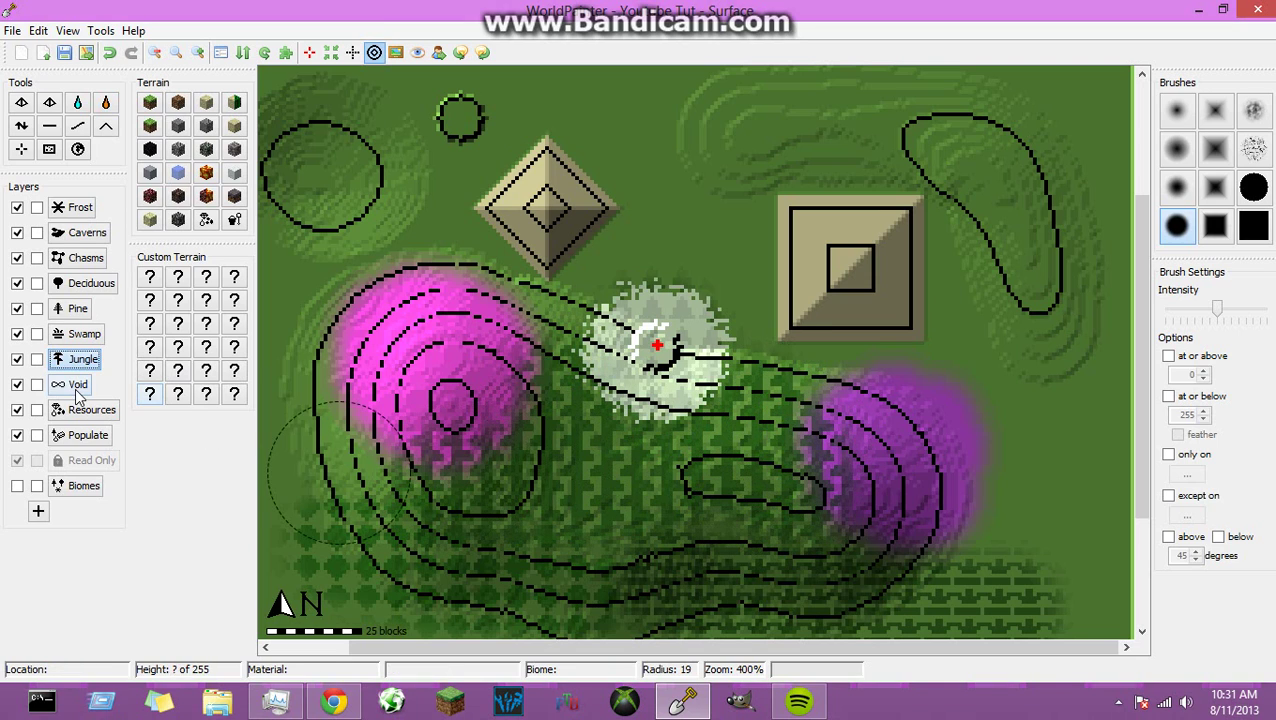
Paint a Void patch between the two pyramids with a smaller brush.
left_click(77, 388)
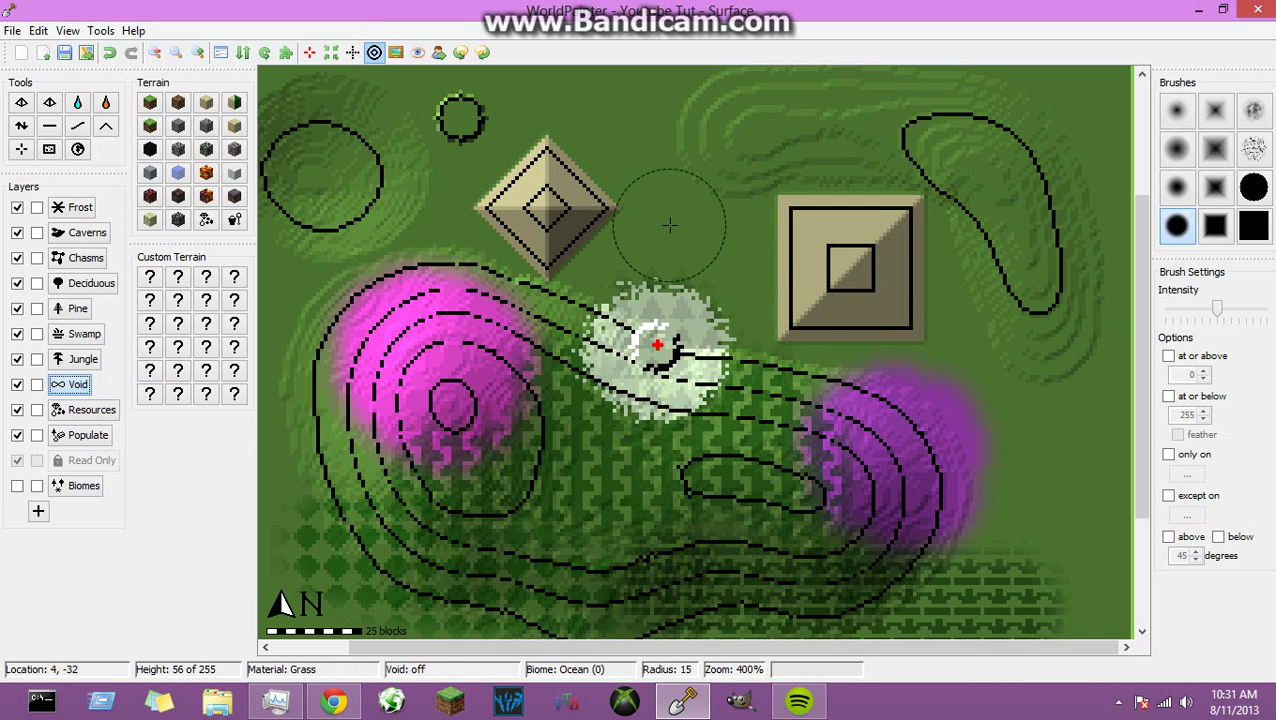
scroll(669, 226, "down", 4)
mouse_move(667, 226)
left_mouse_down()
mouse_move(723, 256)
mouse_move(659, 233)
mouse_move(720, 255)
left_mouse_up()
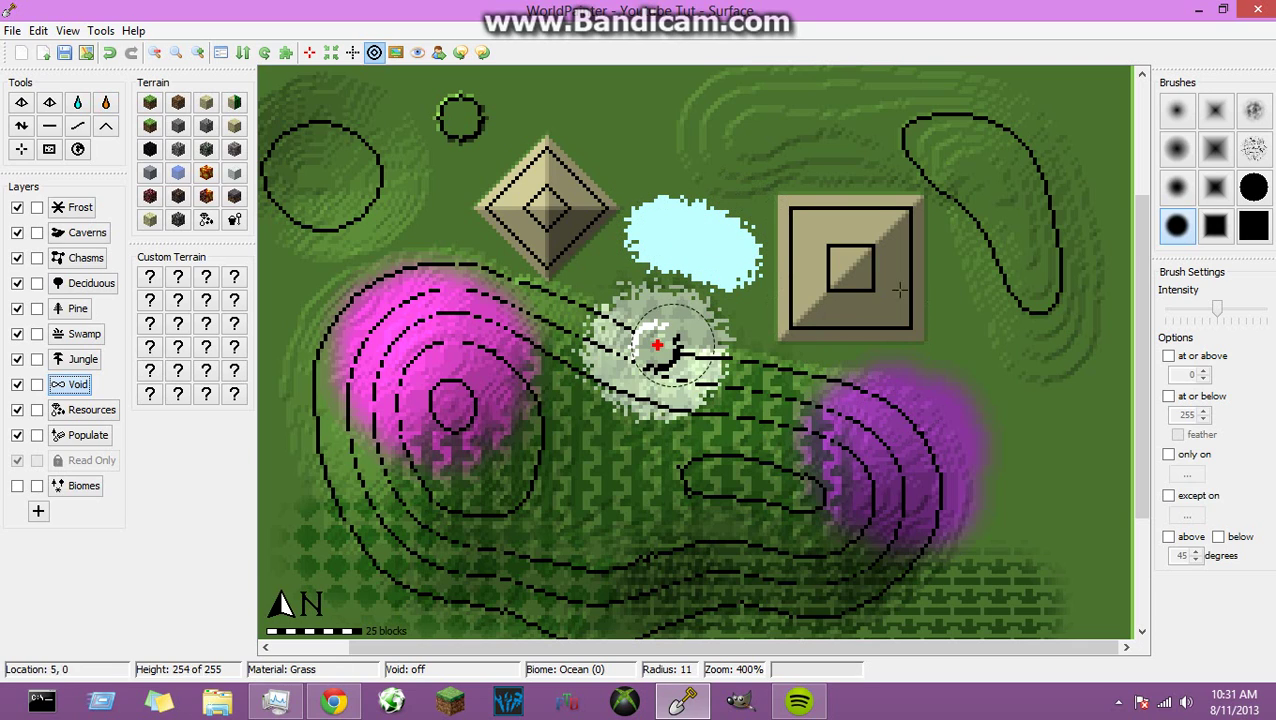
Paint Resources over the left pink hill and Populate over the right hill.
left_click(90, 413)
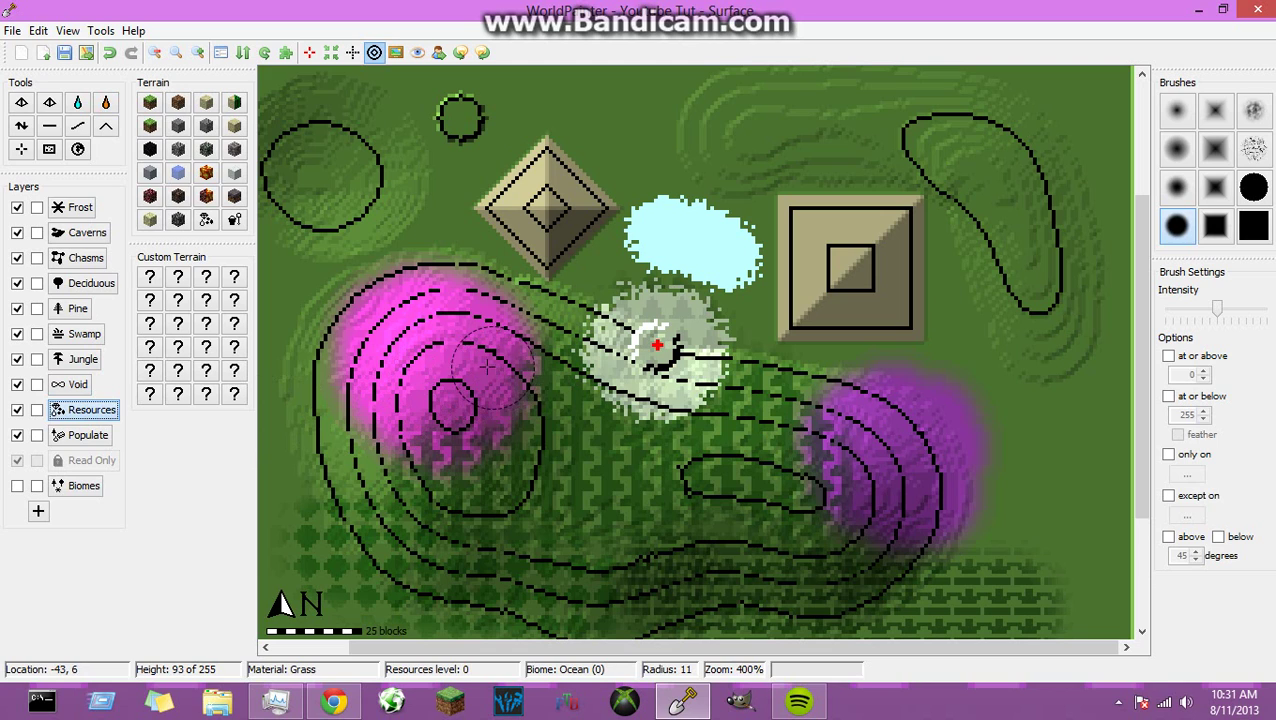
scroll(450, 368, "up", 6)
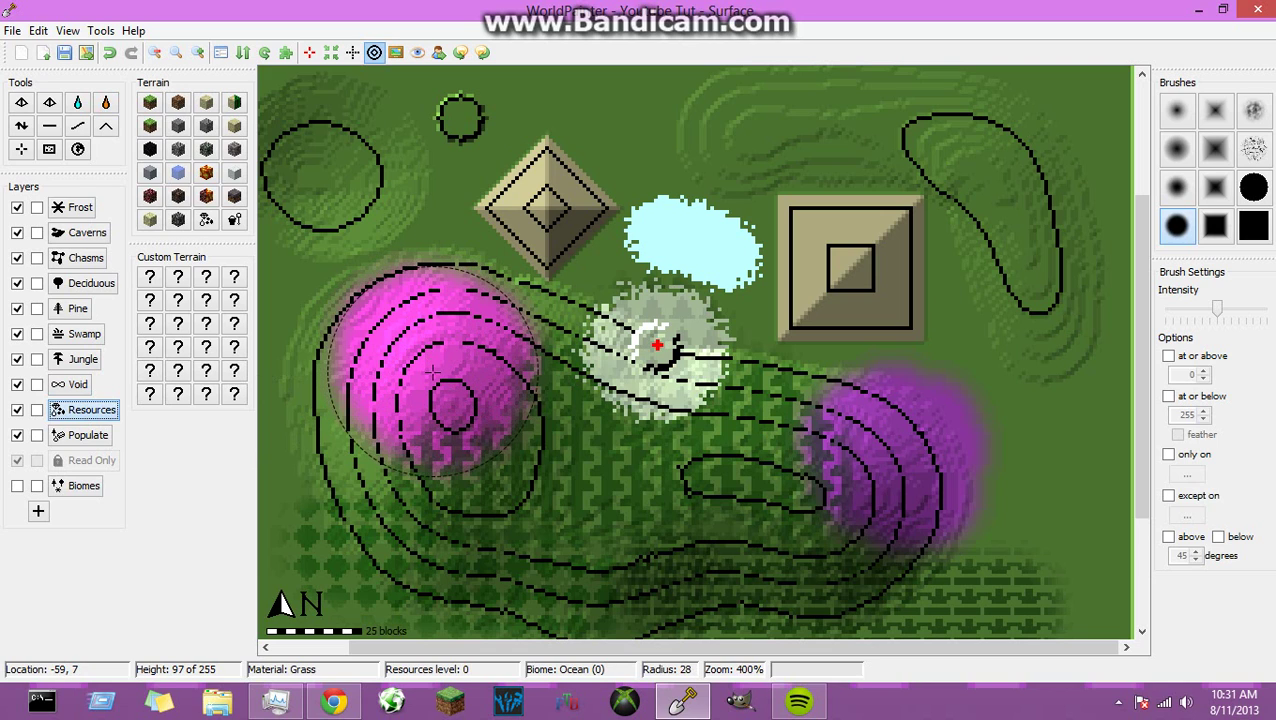
left_click_drag(433, 372, 424, 343)
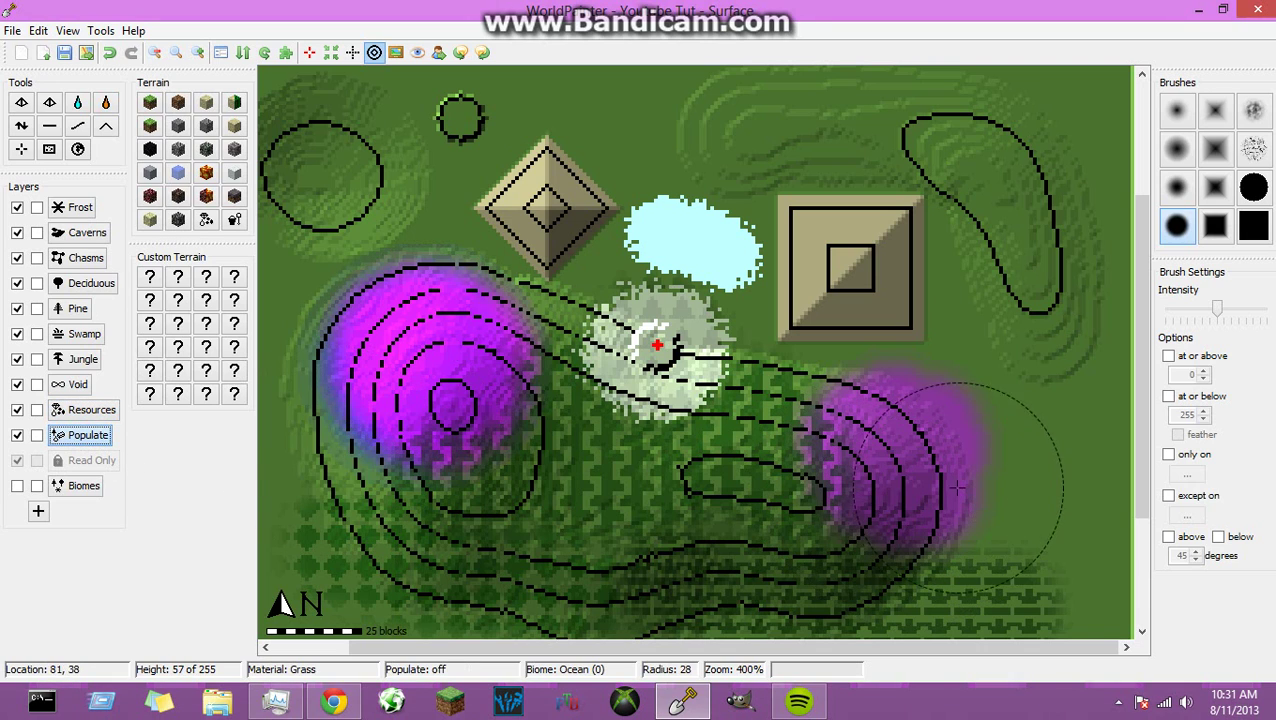
left_click(902, 455)
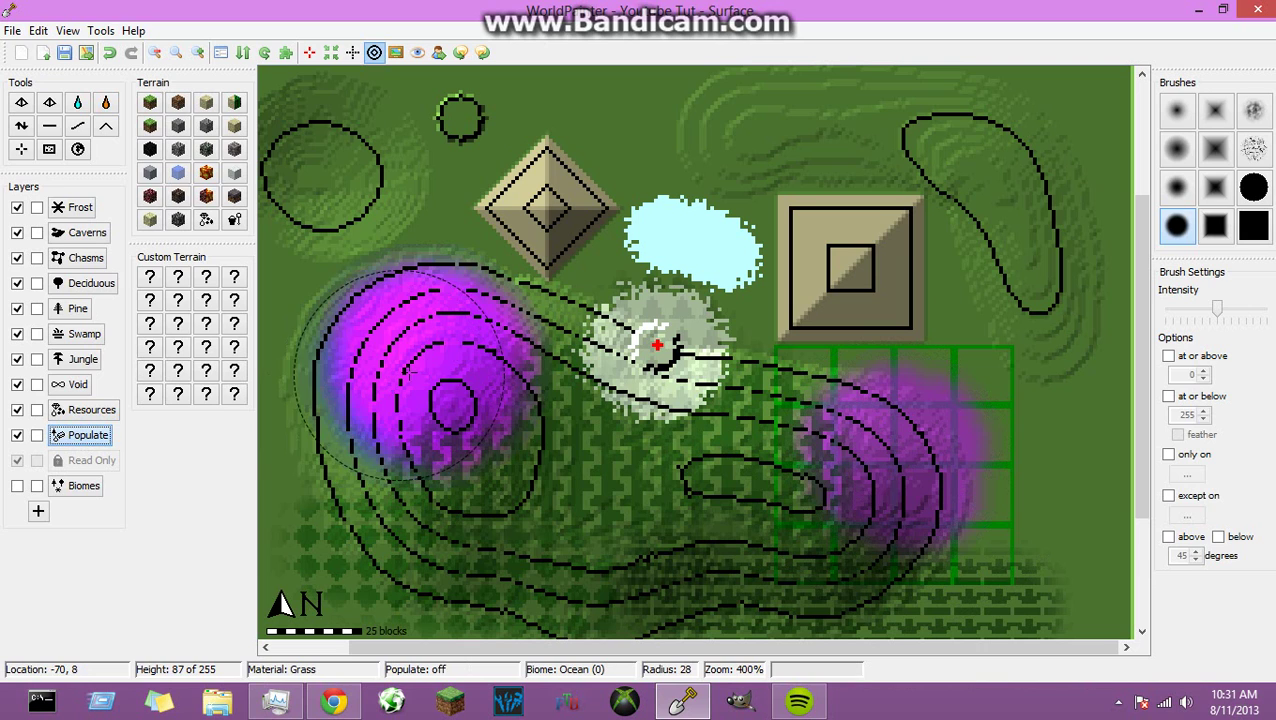
Populate chunks around the left hill, view the 3 Dirt custom material, then pick a terrain block.
left_click(412, 346)
left_click(340, 320)
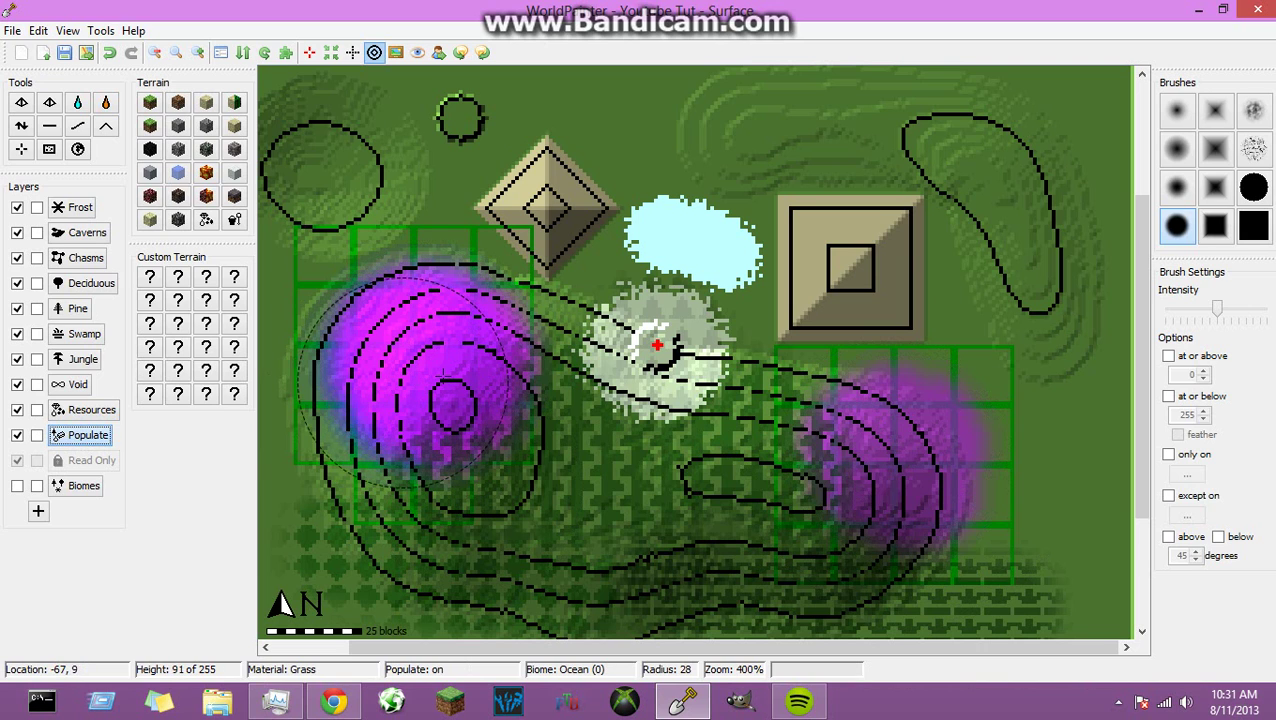
left_click(151, 283)
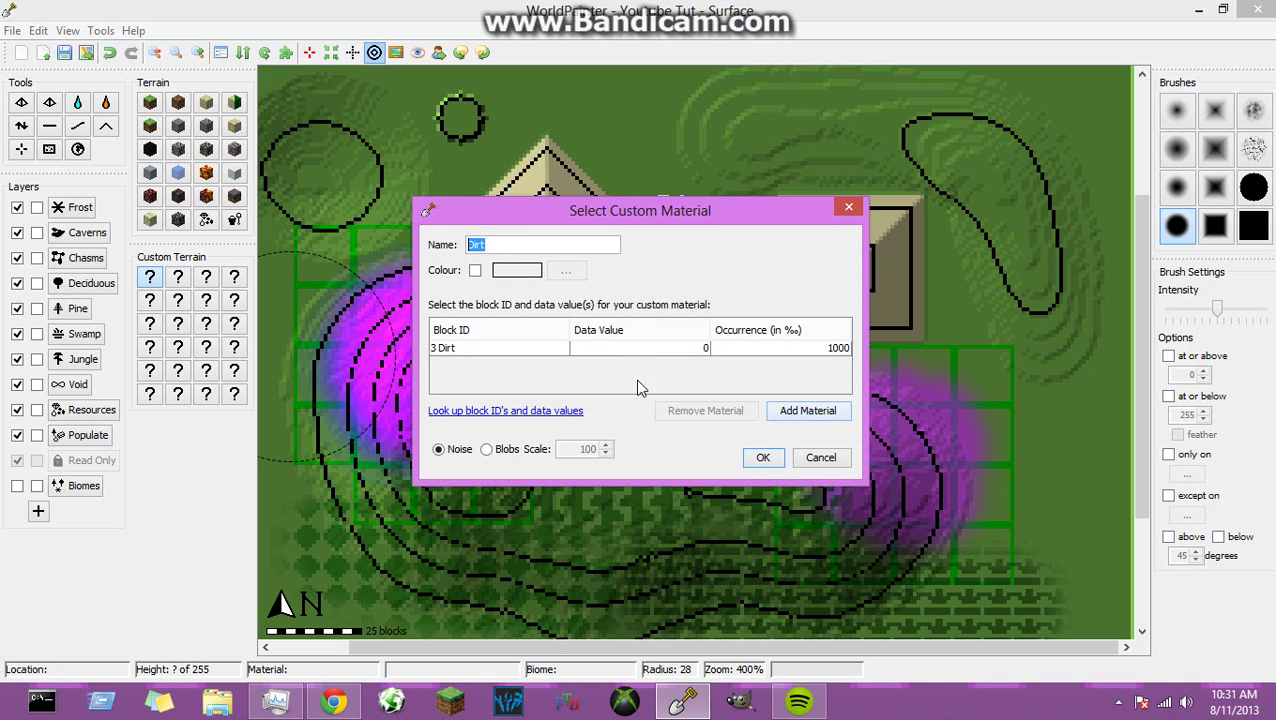
left_click(636, 349)
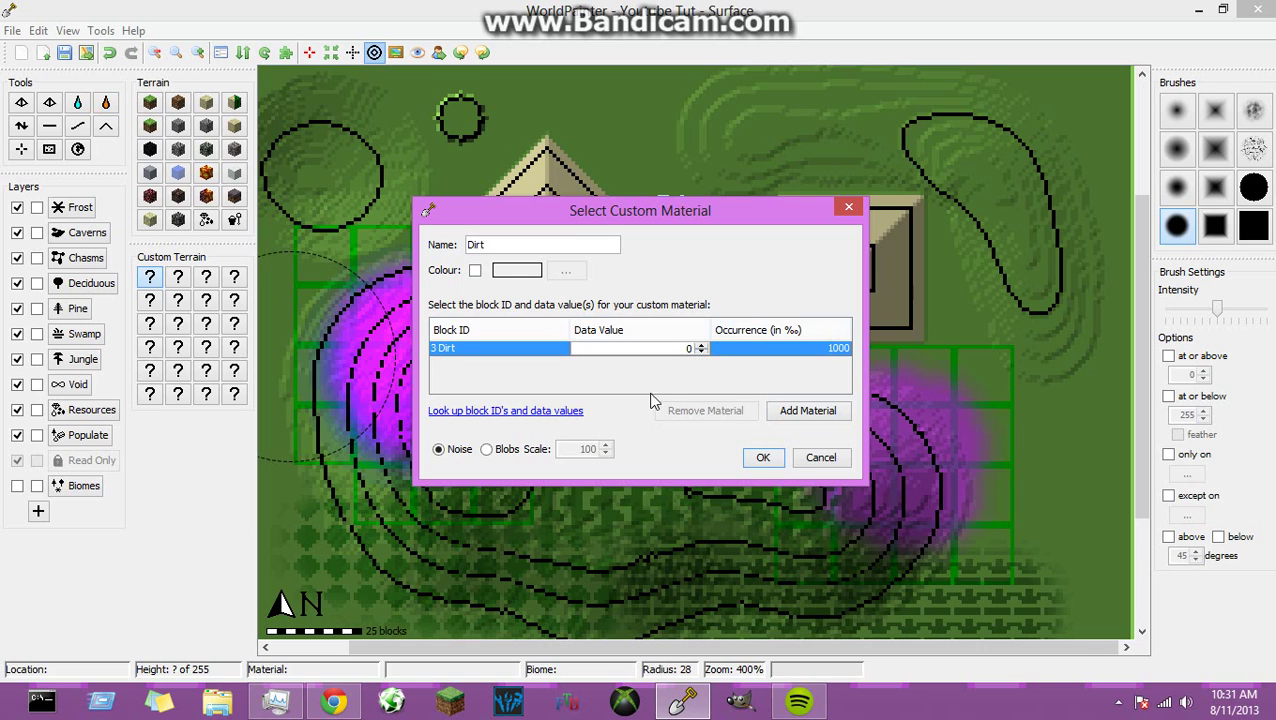
left_click(847, 210)
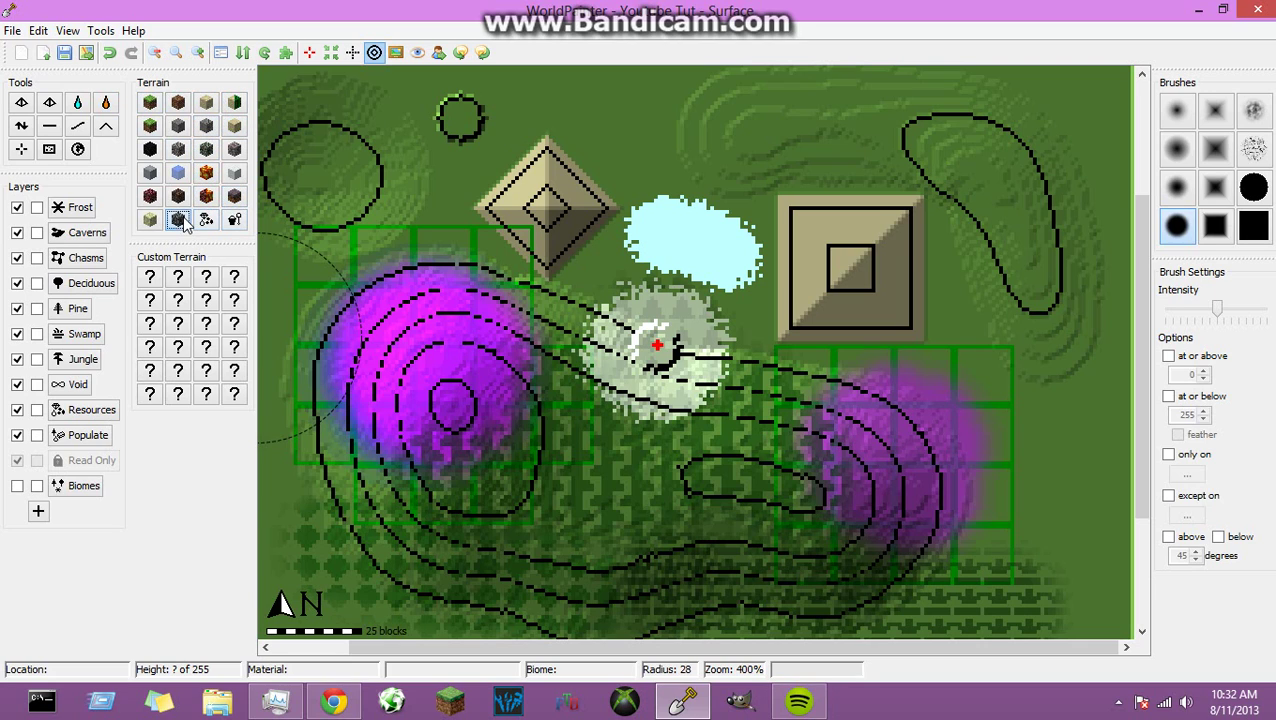
left_click(181, 150)
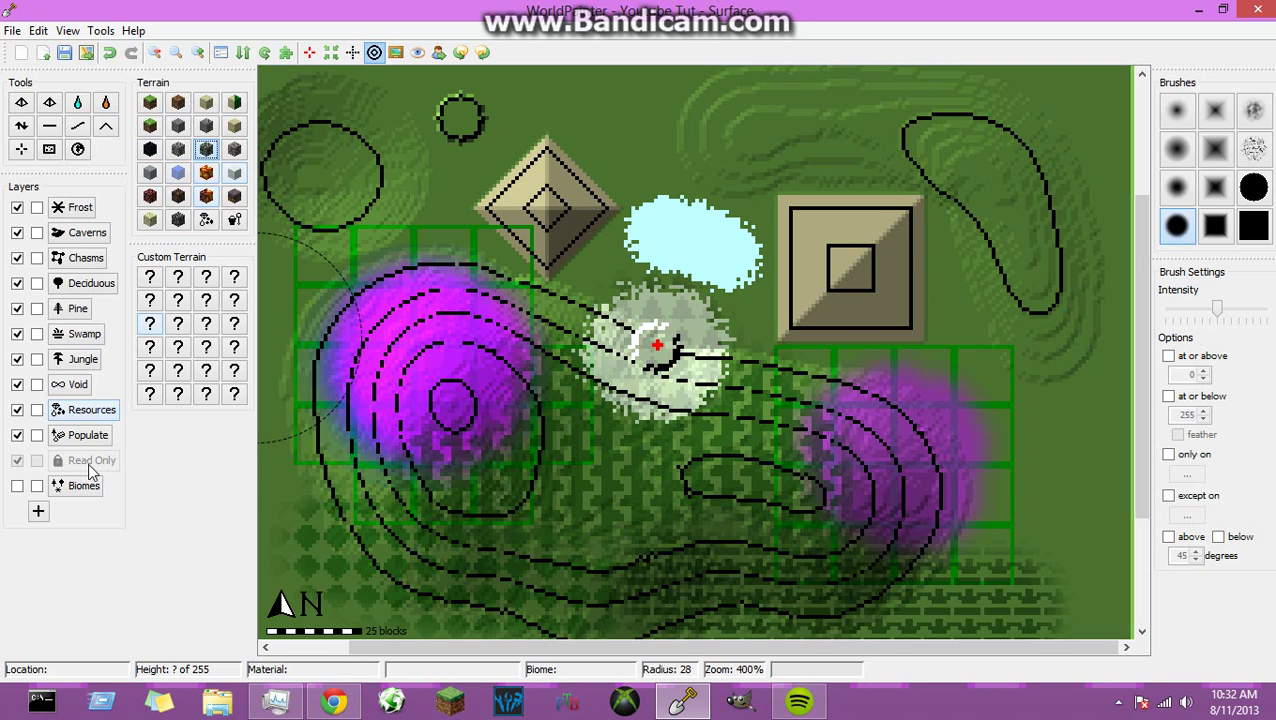
Toggle the biomes view, leaving the normal terrain view, and bring up the File menu.
left_click(19, 487)
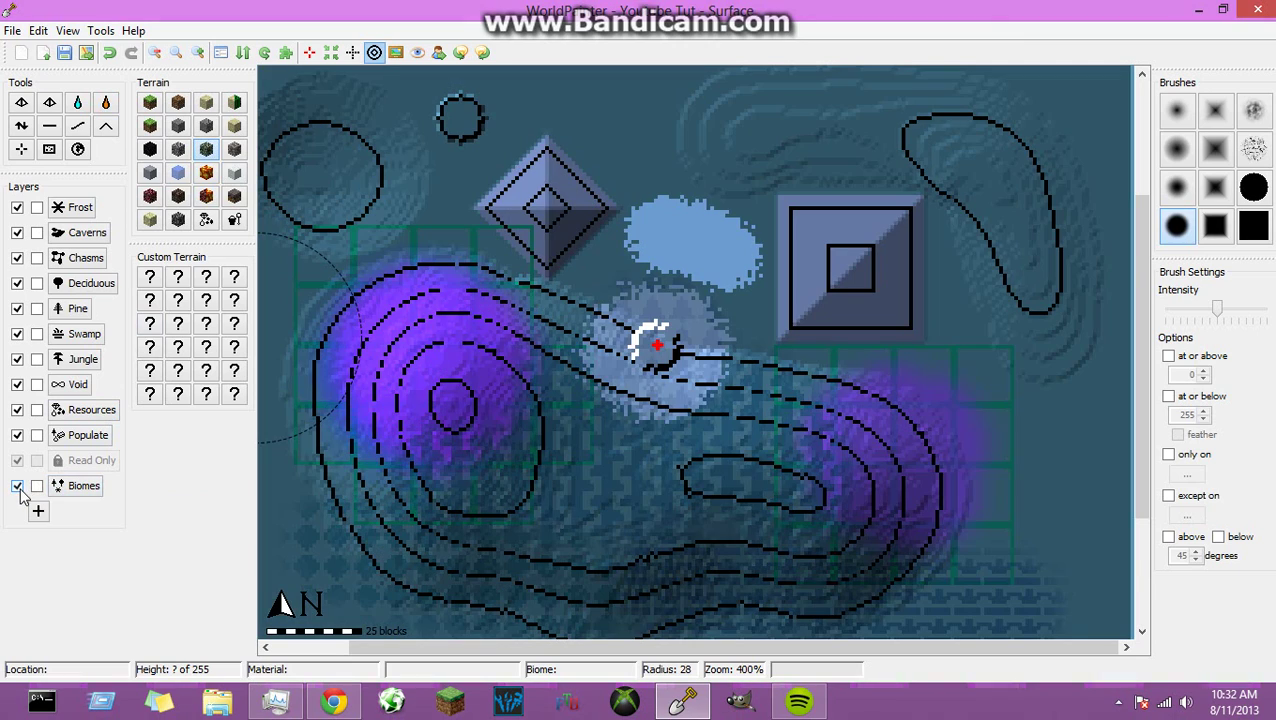
left_click(18, 487)
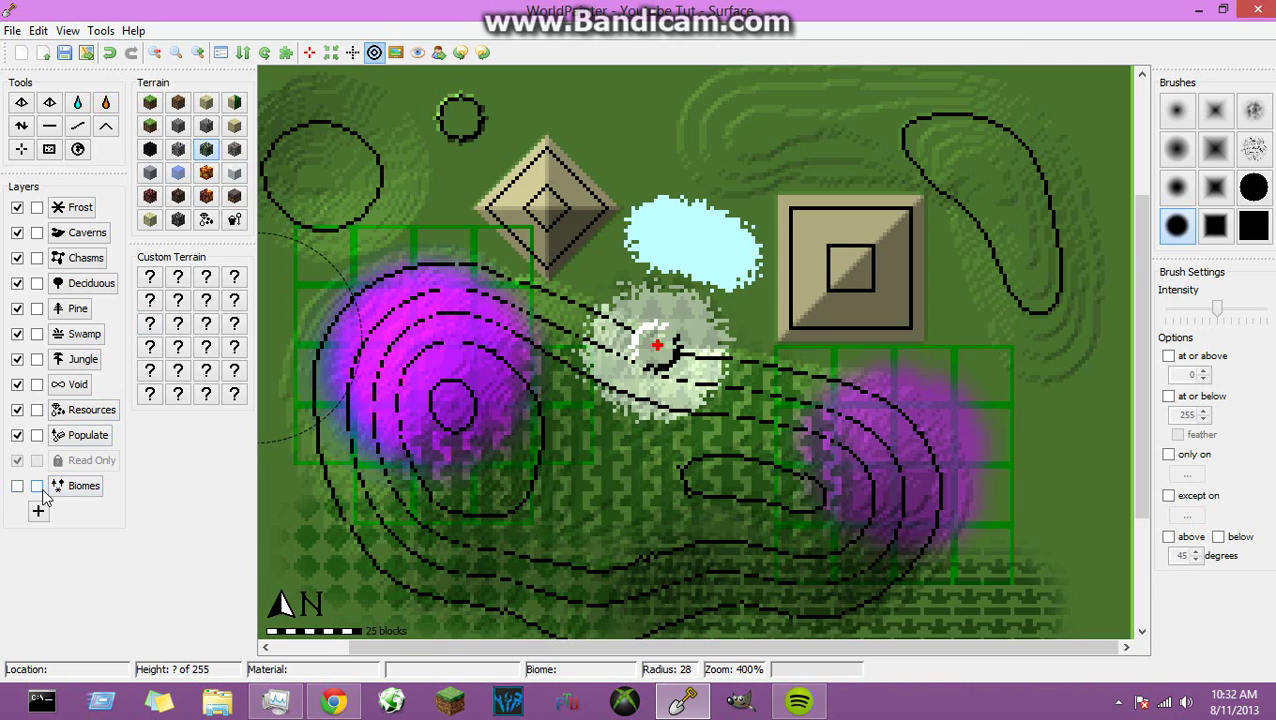
left_click(37, 487)
left_click(37, 487)
left_click(37, 487)
left_click(37, 487)
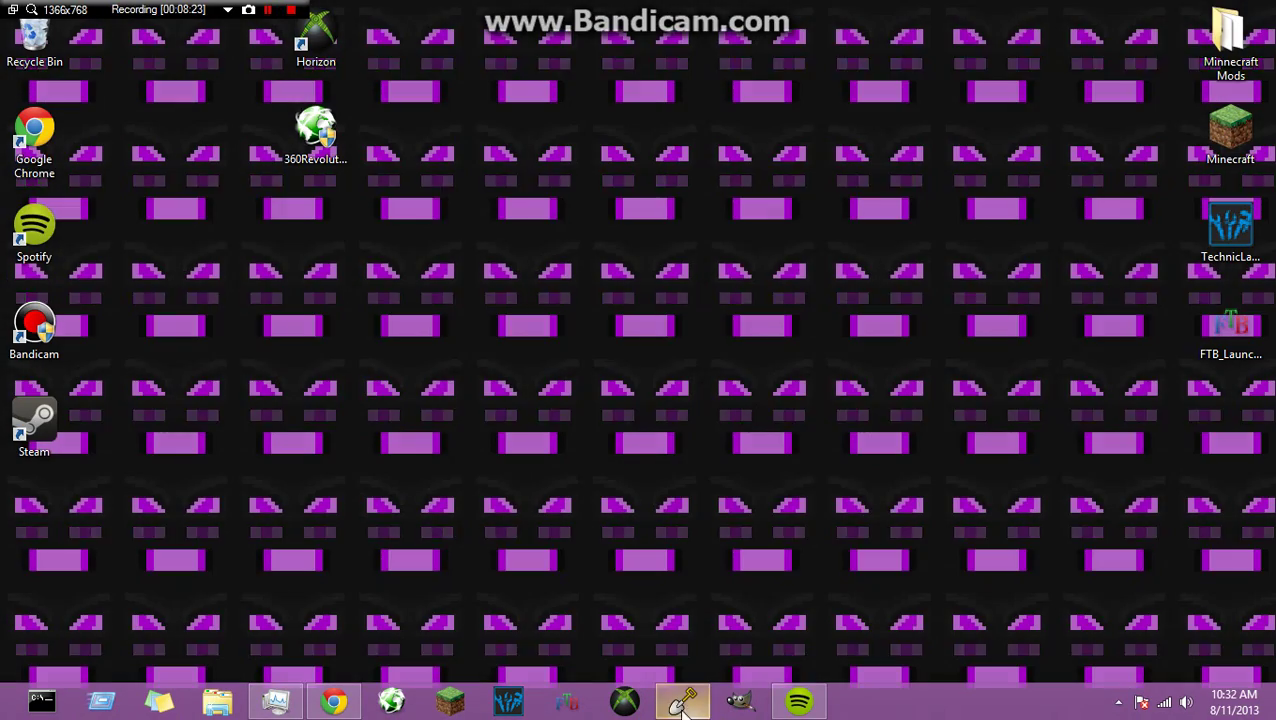
left_click(683, 702)
left_click(12, 31)
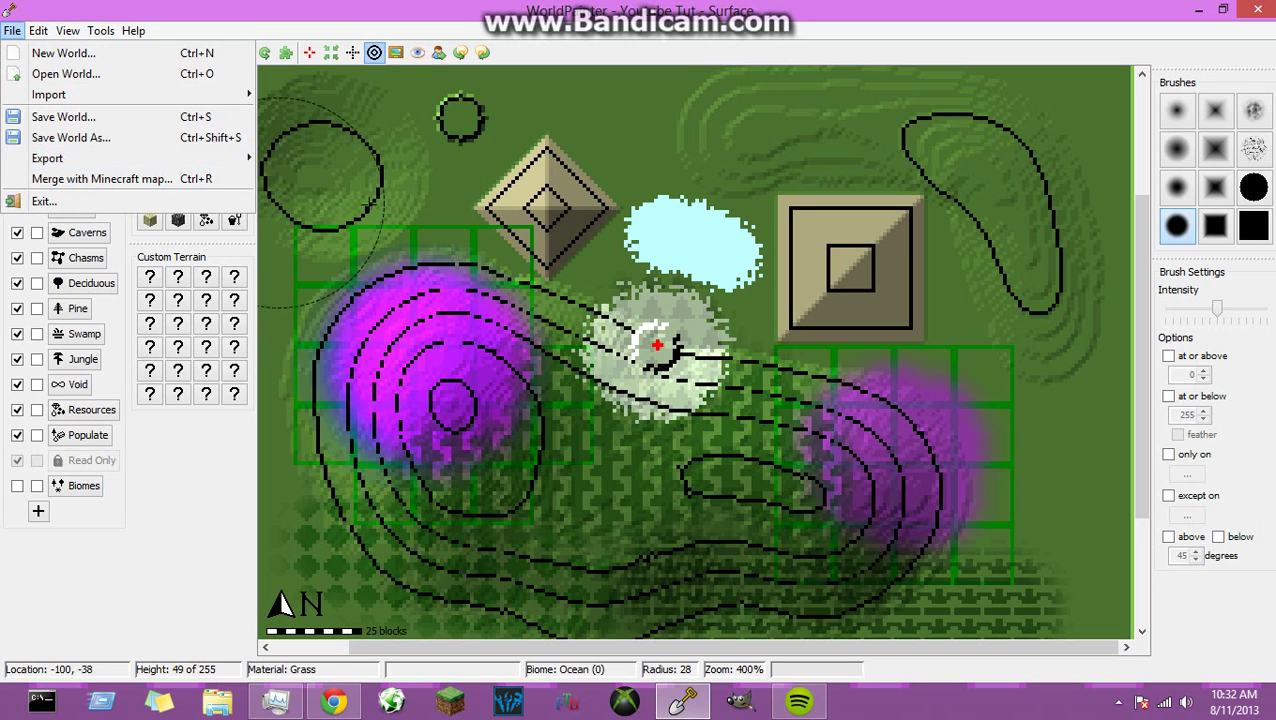
Export as a new Minecraft map with caverns and chasms enabled everywhere.
mouse_move(200, 164)
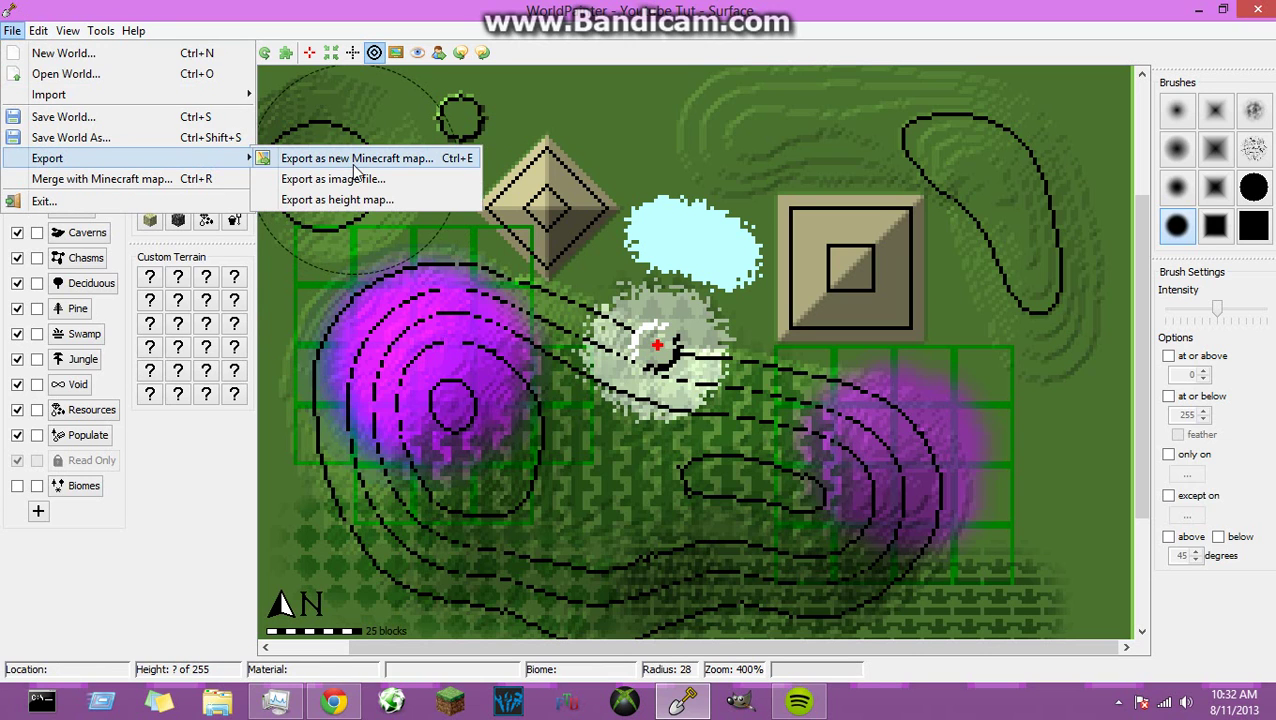
left_click(354, 166)
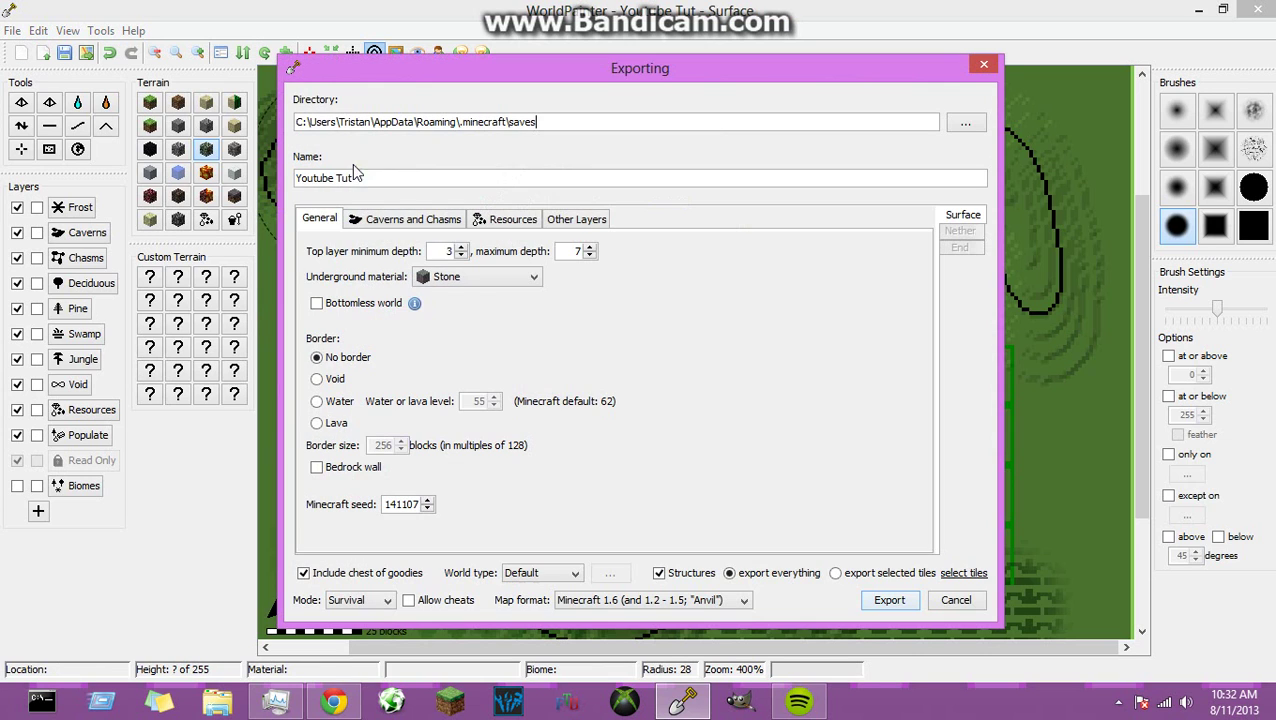
left_click(409, 218)
left_click(499, 220)
left_click(565, 220)
left_click(447, 220)
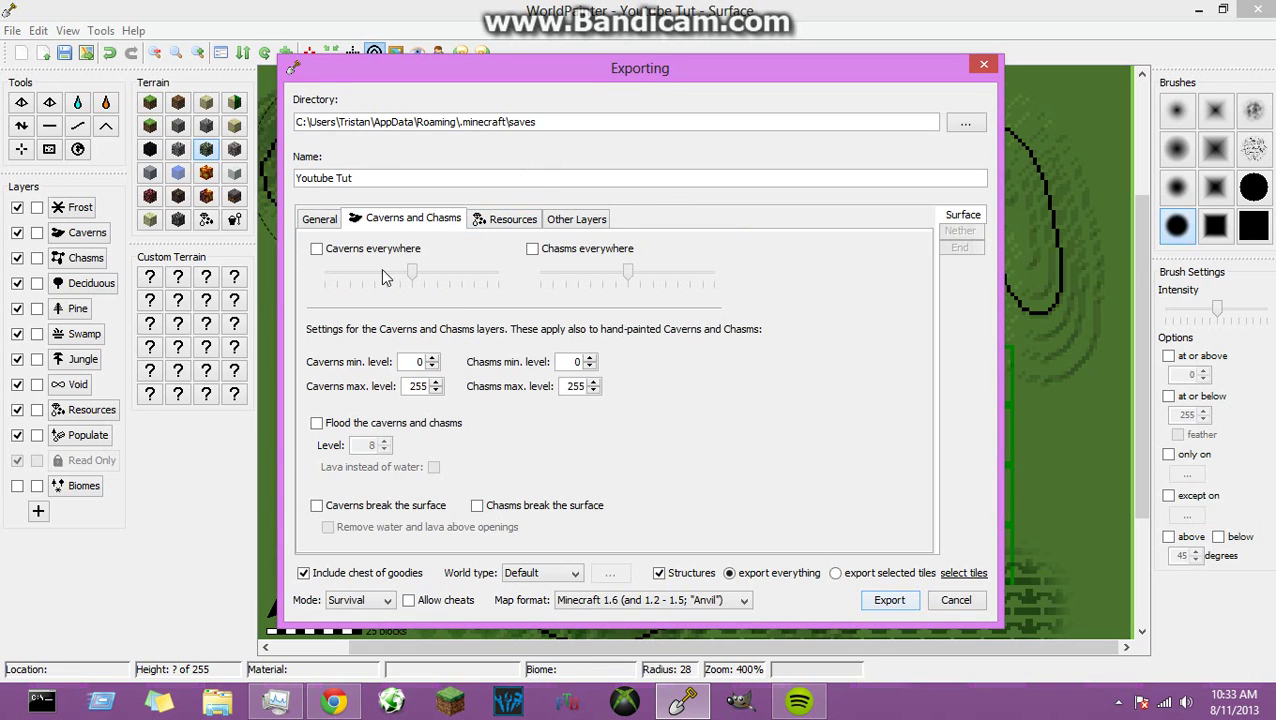
left_click(456, 283)
left_click(636, 274)
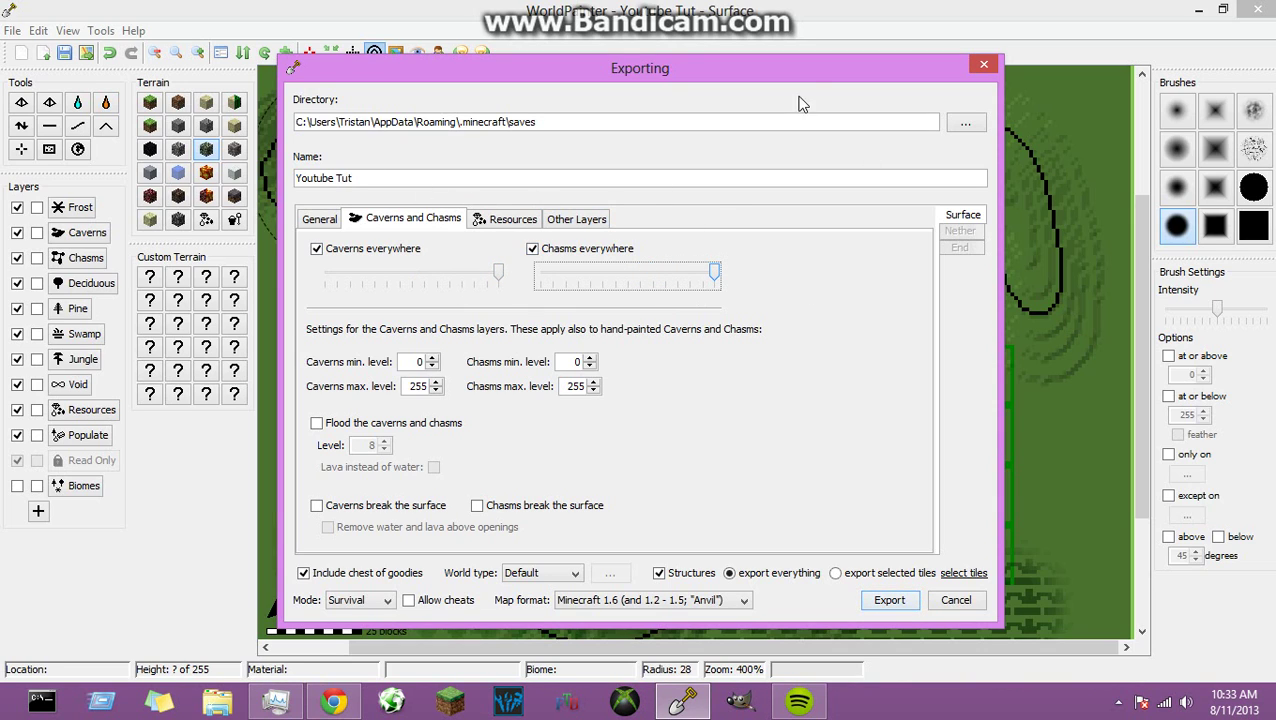
left_click(889, 600)
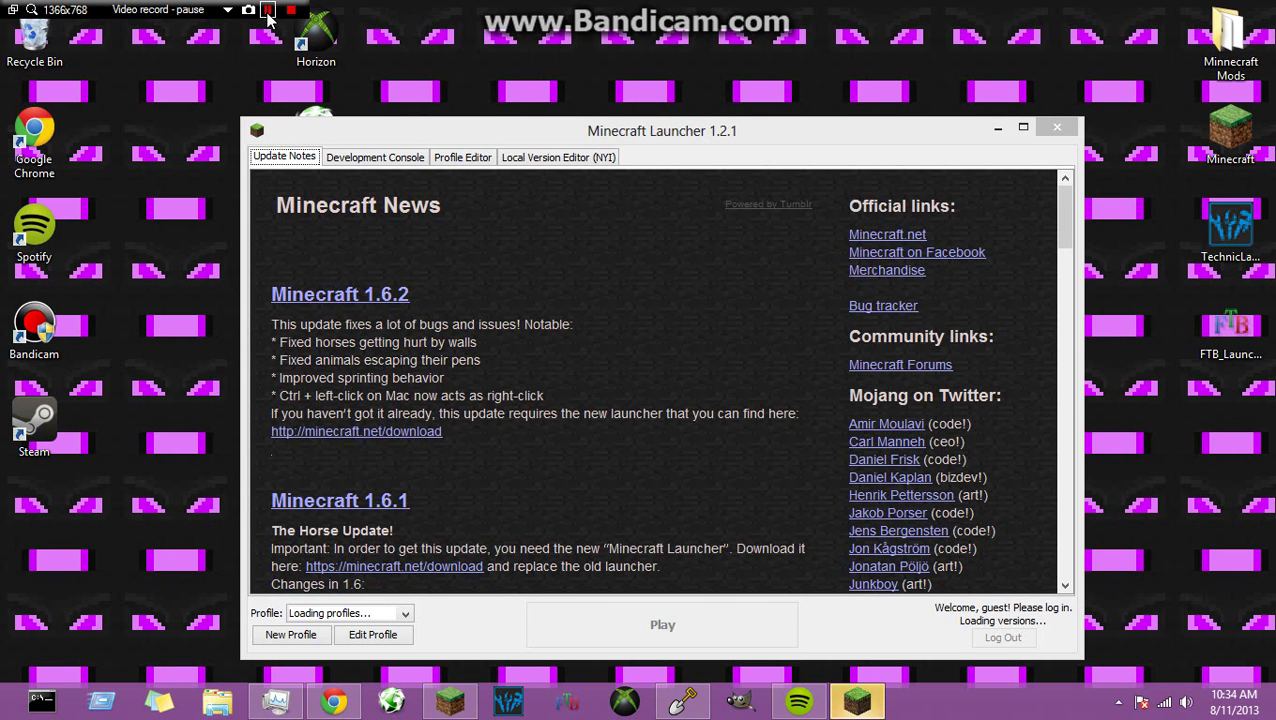
Select the Youtube Tut world on Minecraft's Select World screen.
left_click(268, 11)
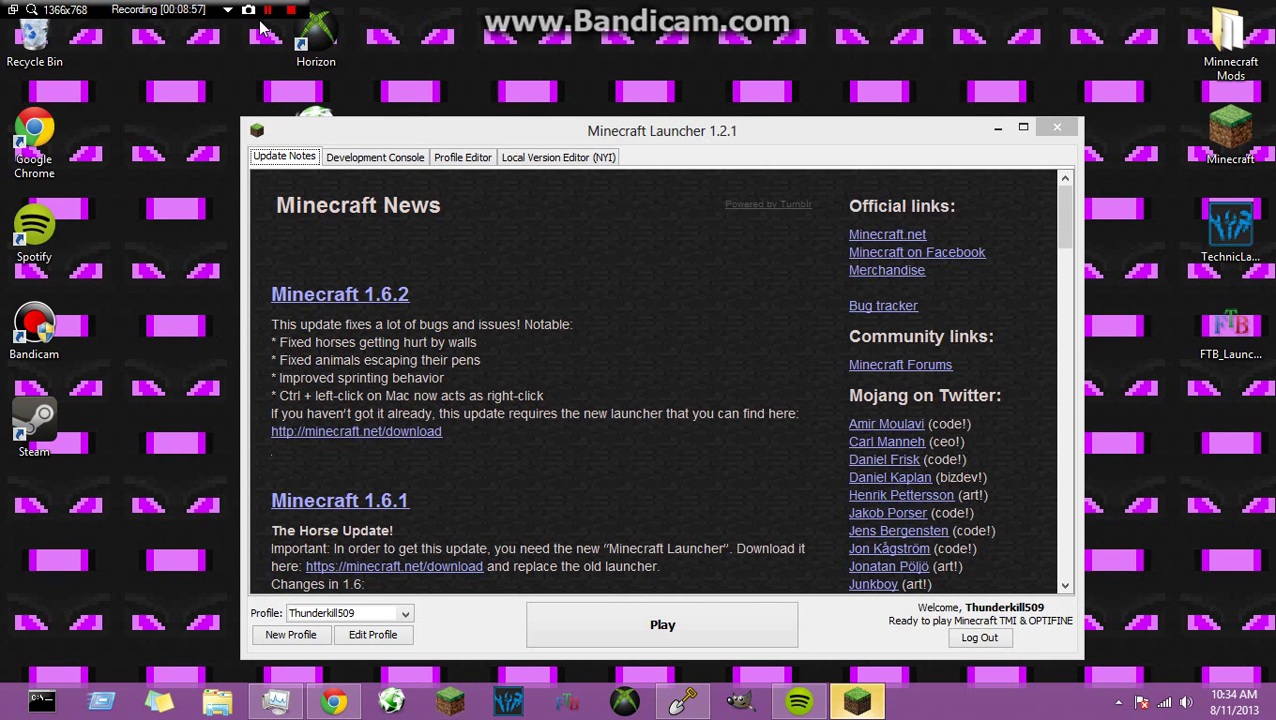
left_click(268, 10)
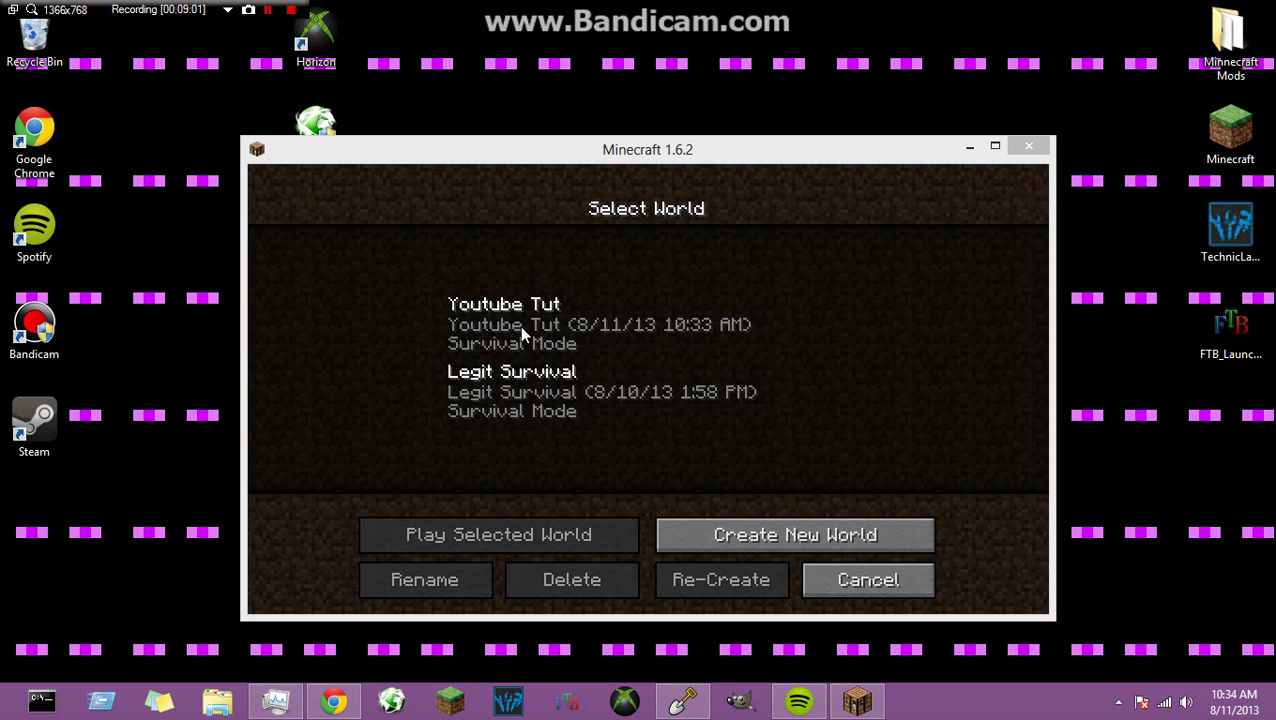
left_click(549, 330)
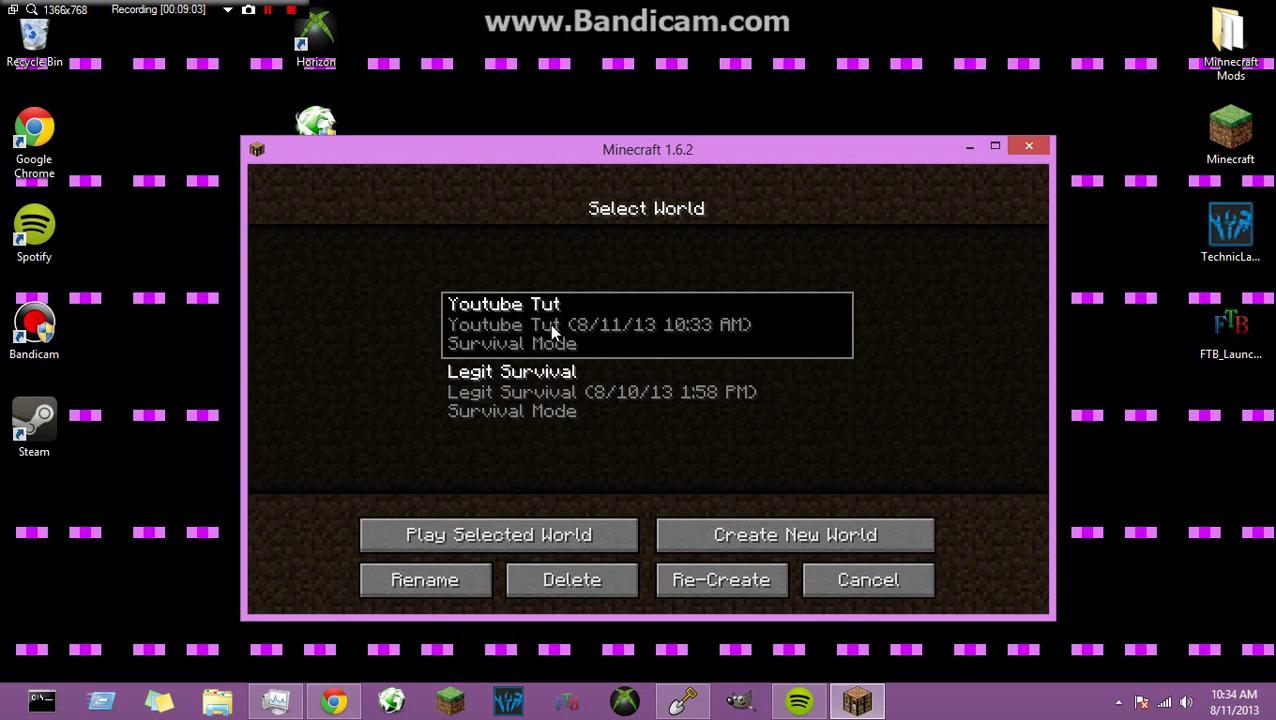
left_click(267, 11)
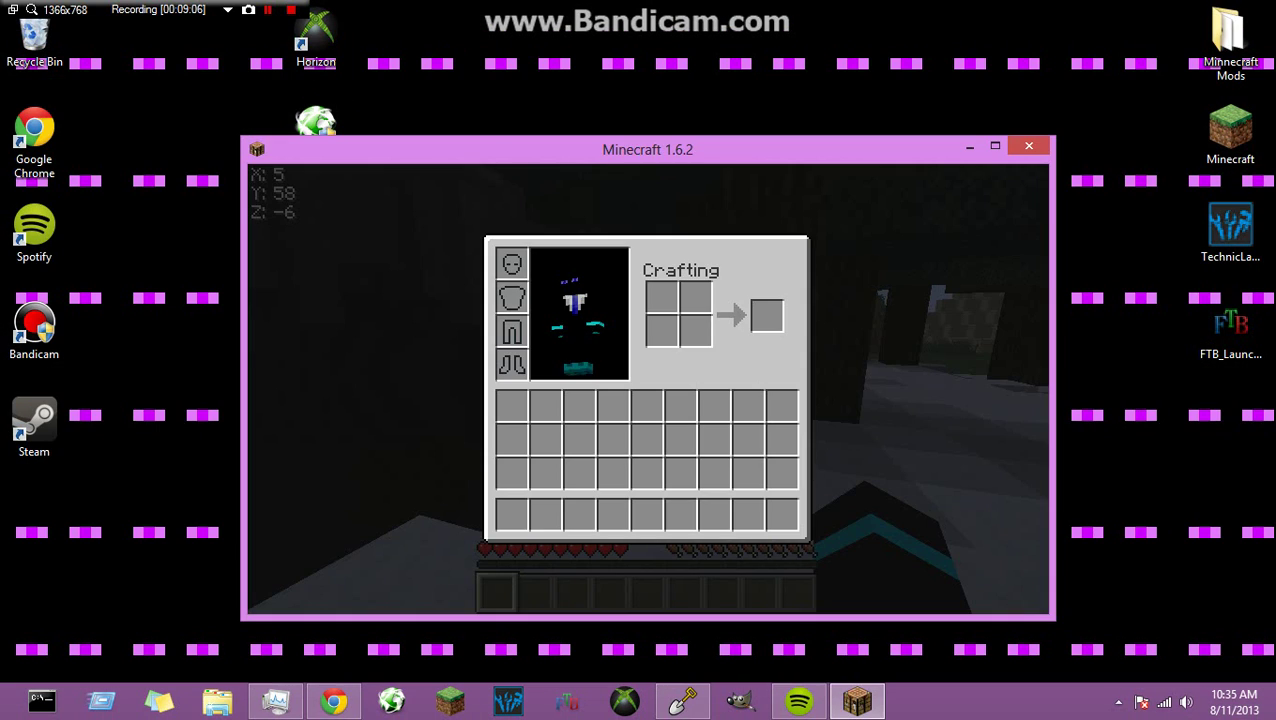
Walk from the dark cave through the snowy spruces and along the sandstone pyramid.
key("e")
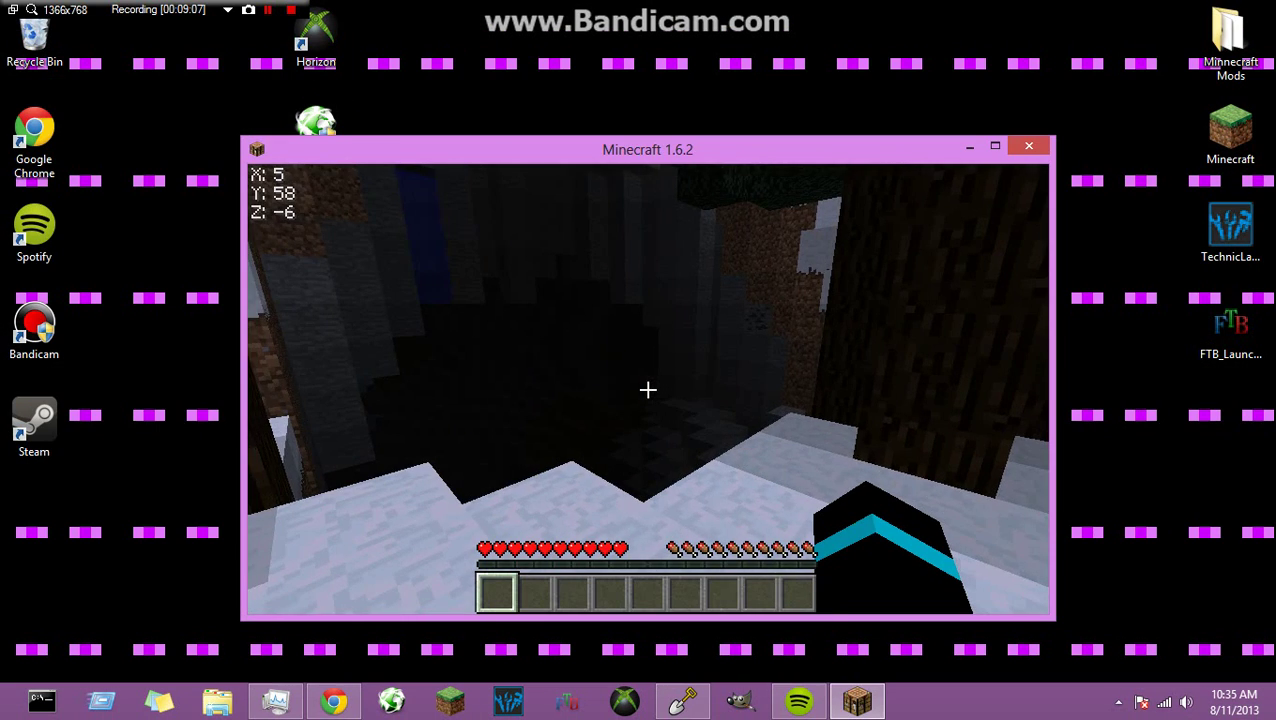
key("w")
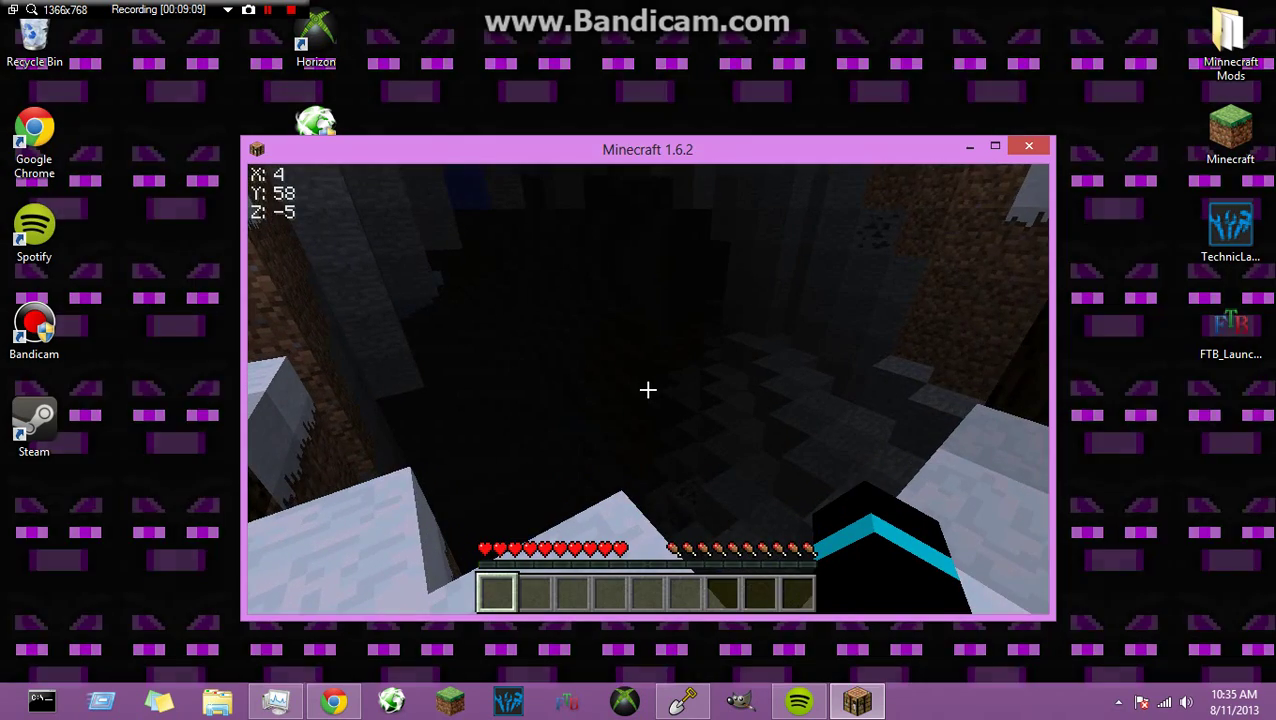
key("w")
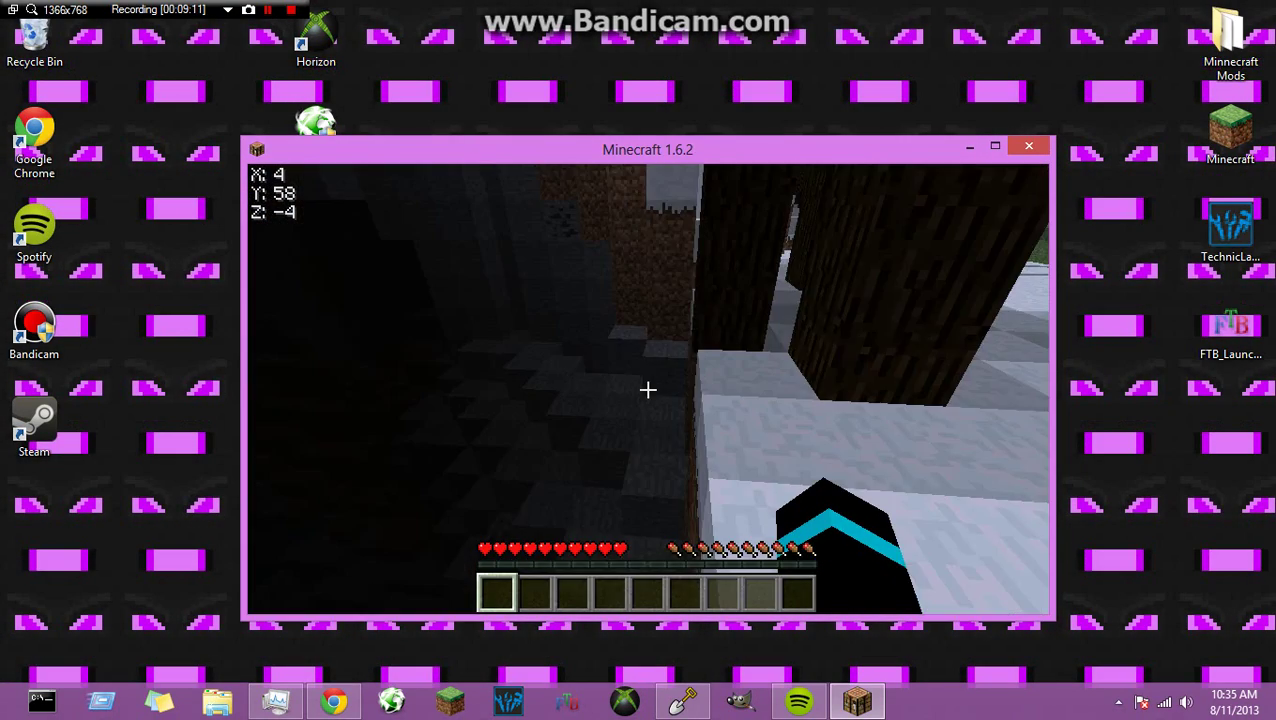
key("w")
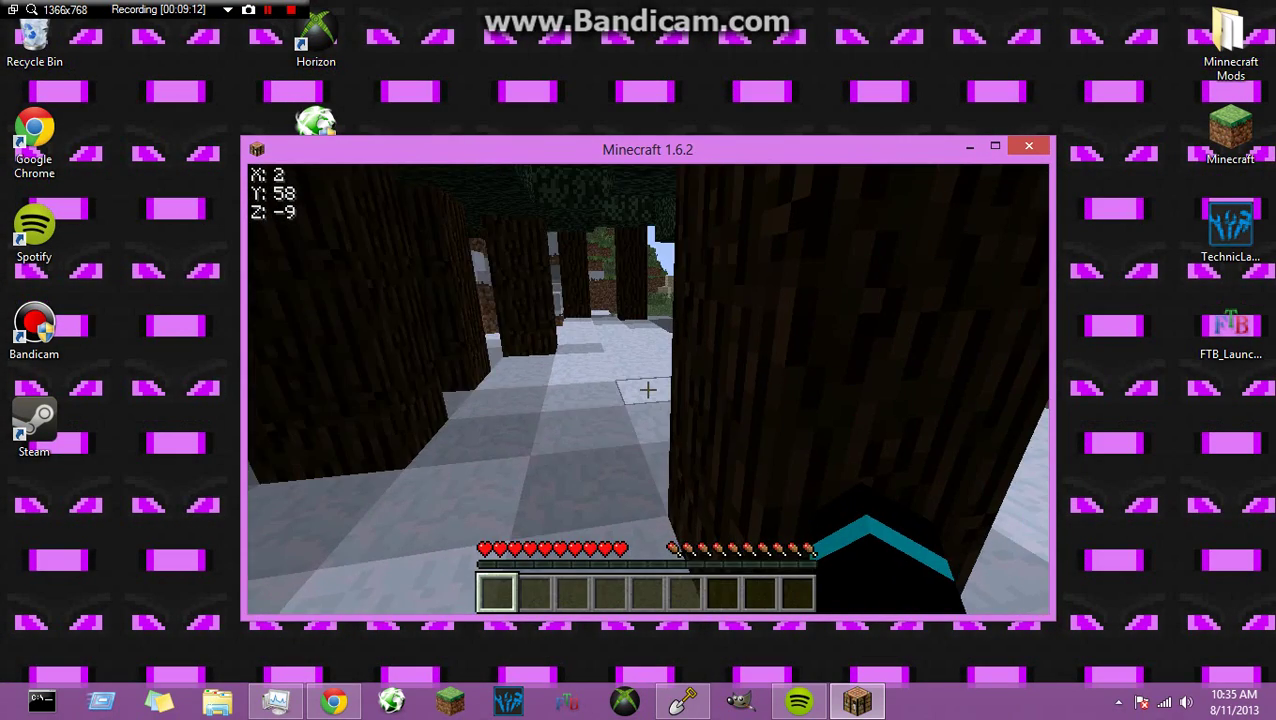
key("w")
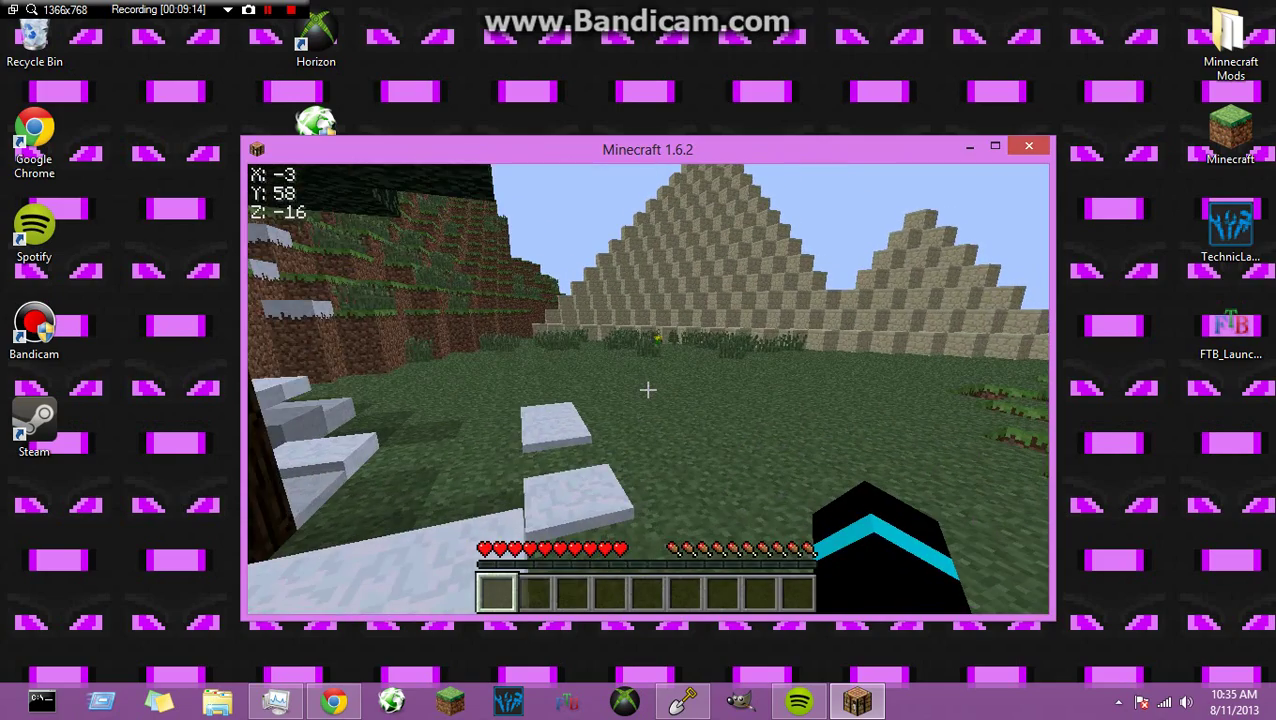
key("w")
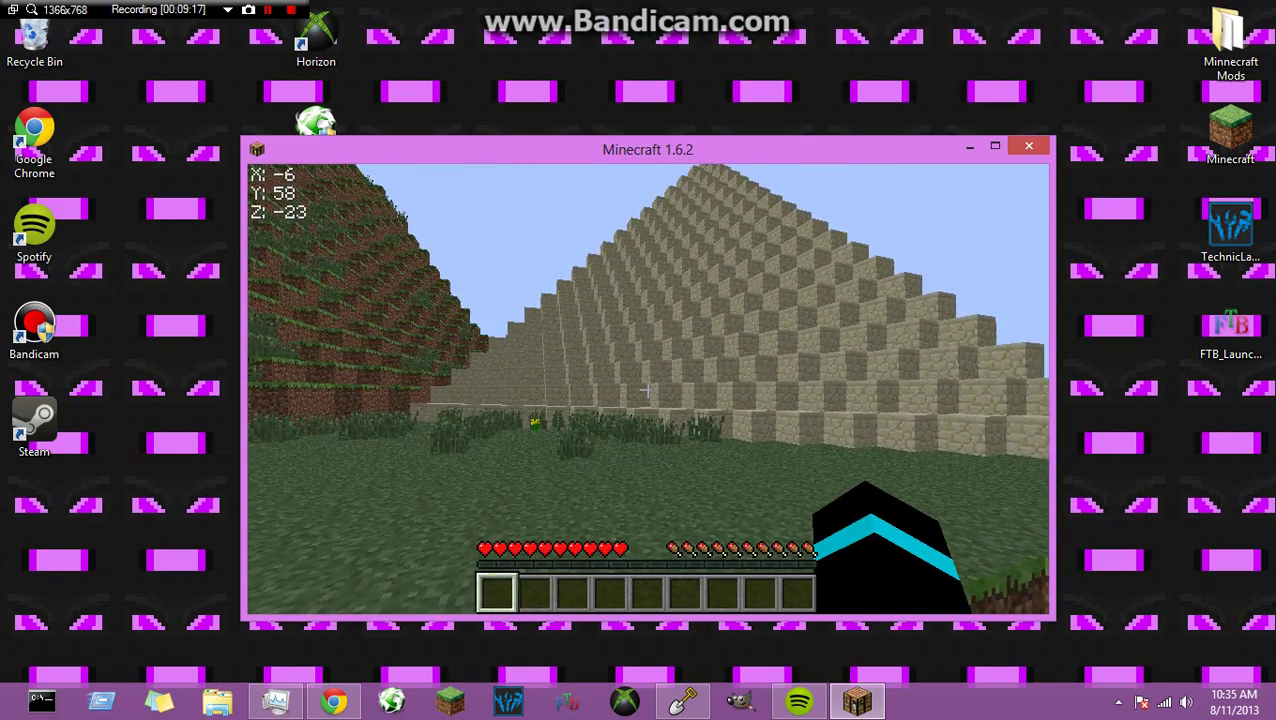
key("w")
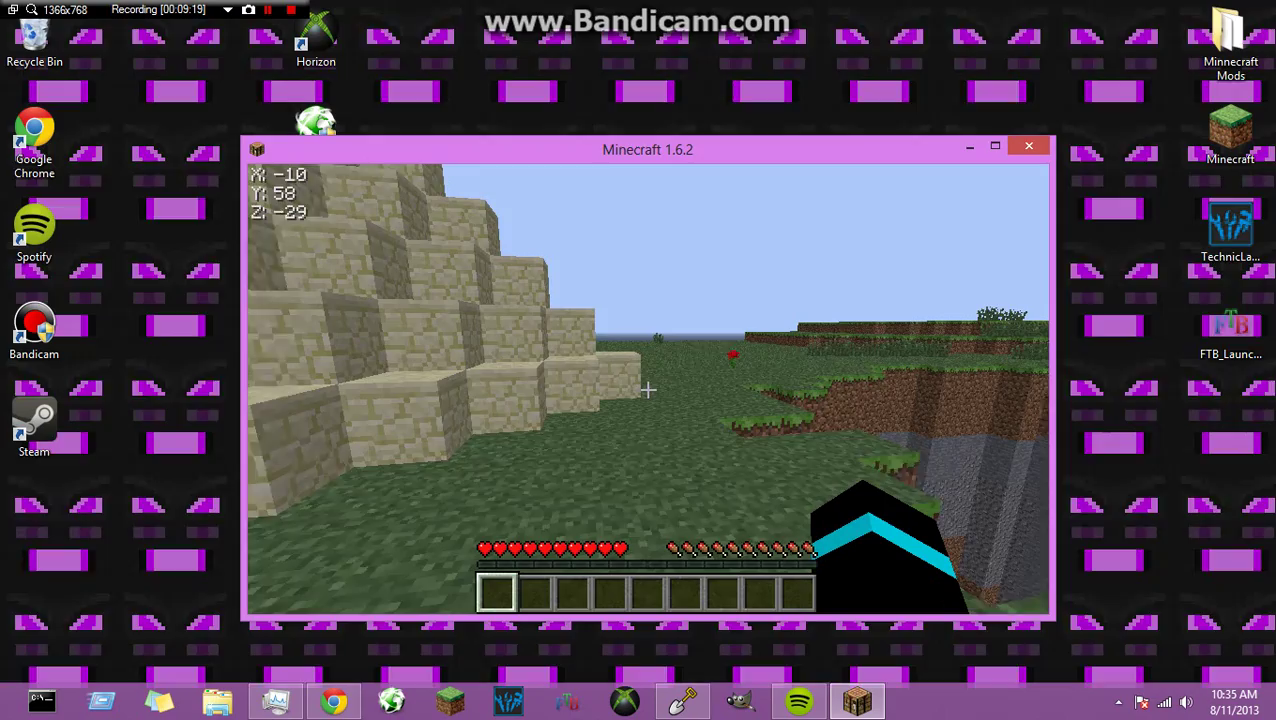
Look into the grassy ravine, then walk back through the spruces toward the hillside.
key("w")
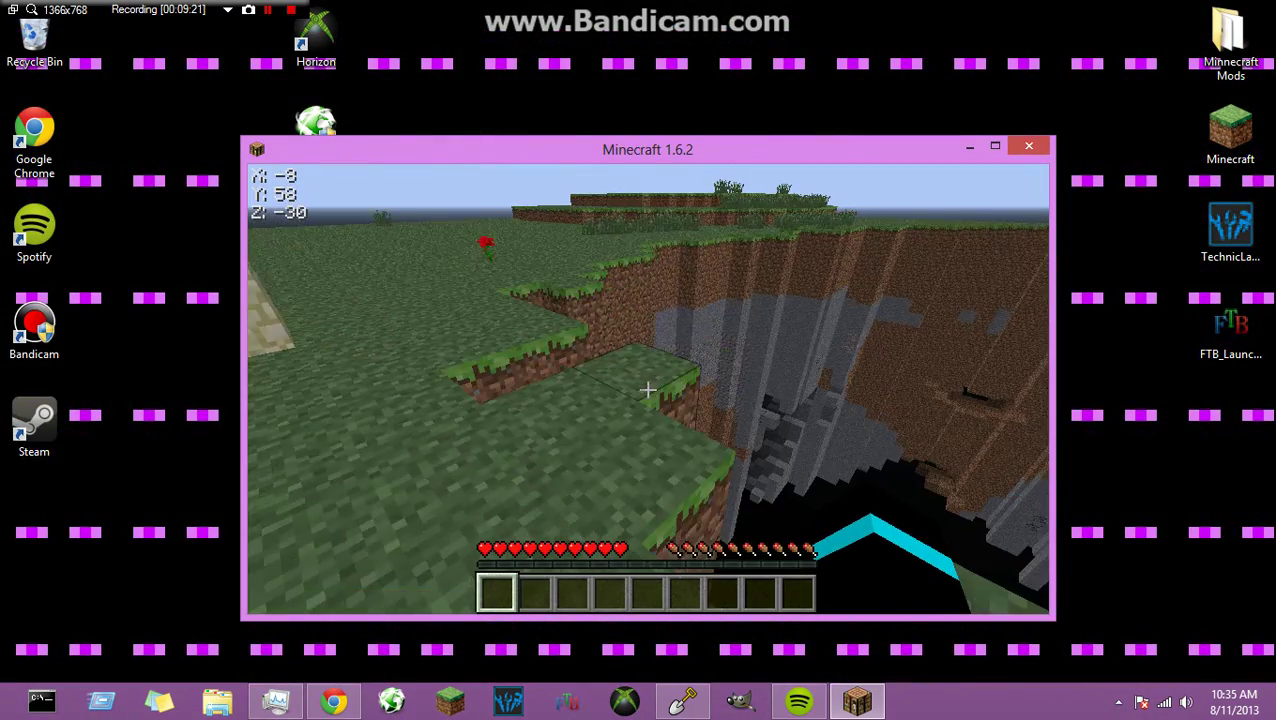
key("w")
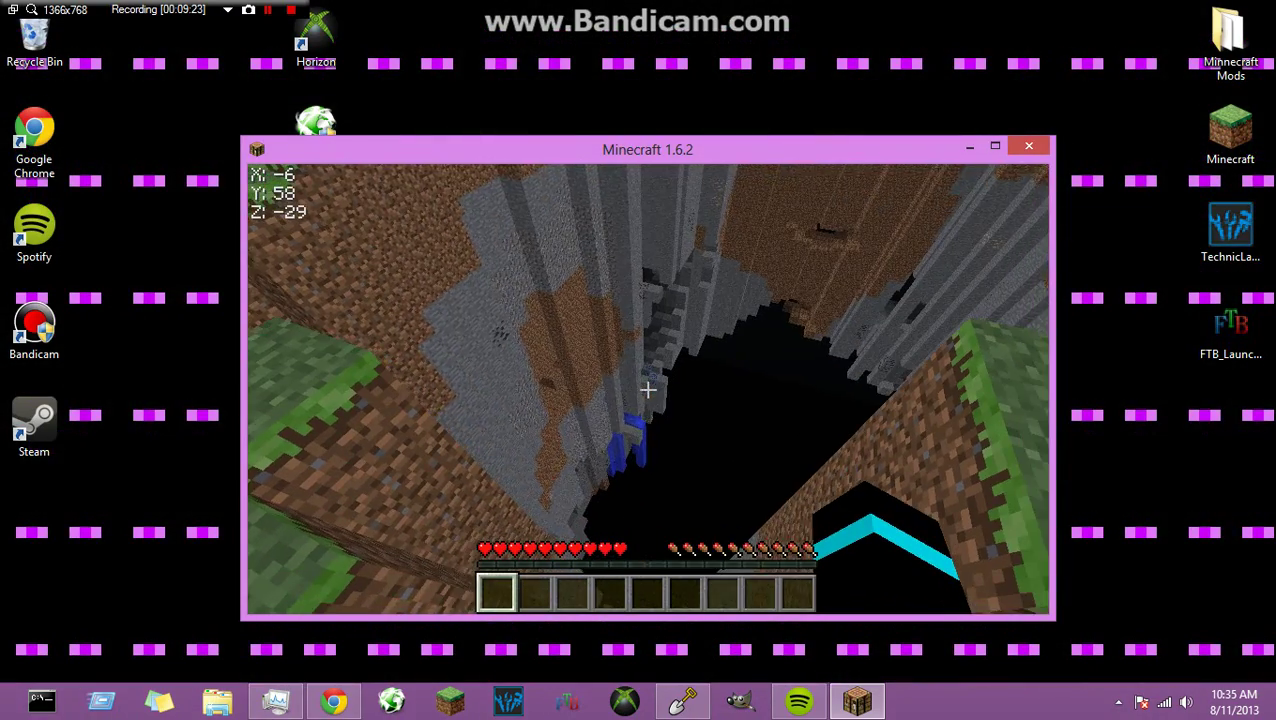
key("w")
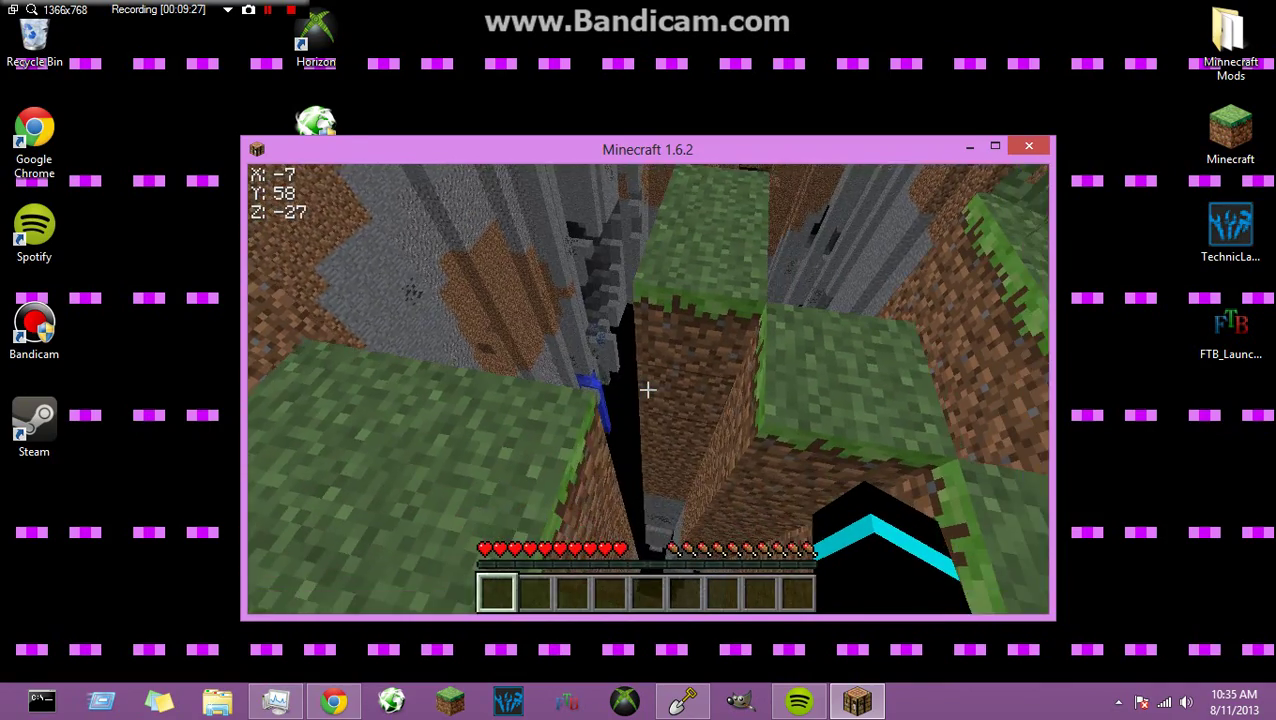
key("w")
key("w")
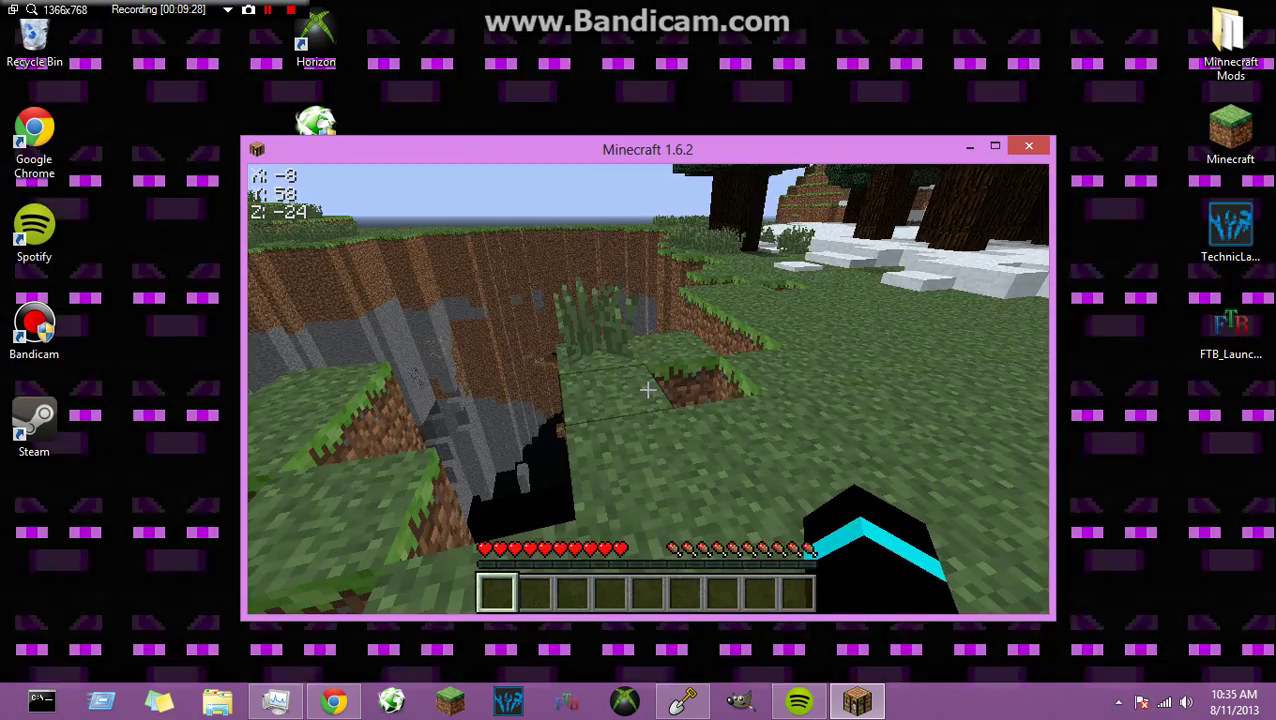
key("w")
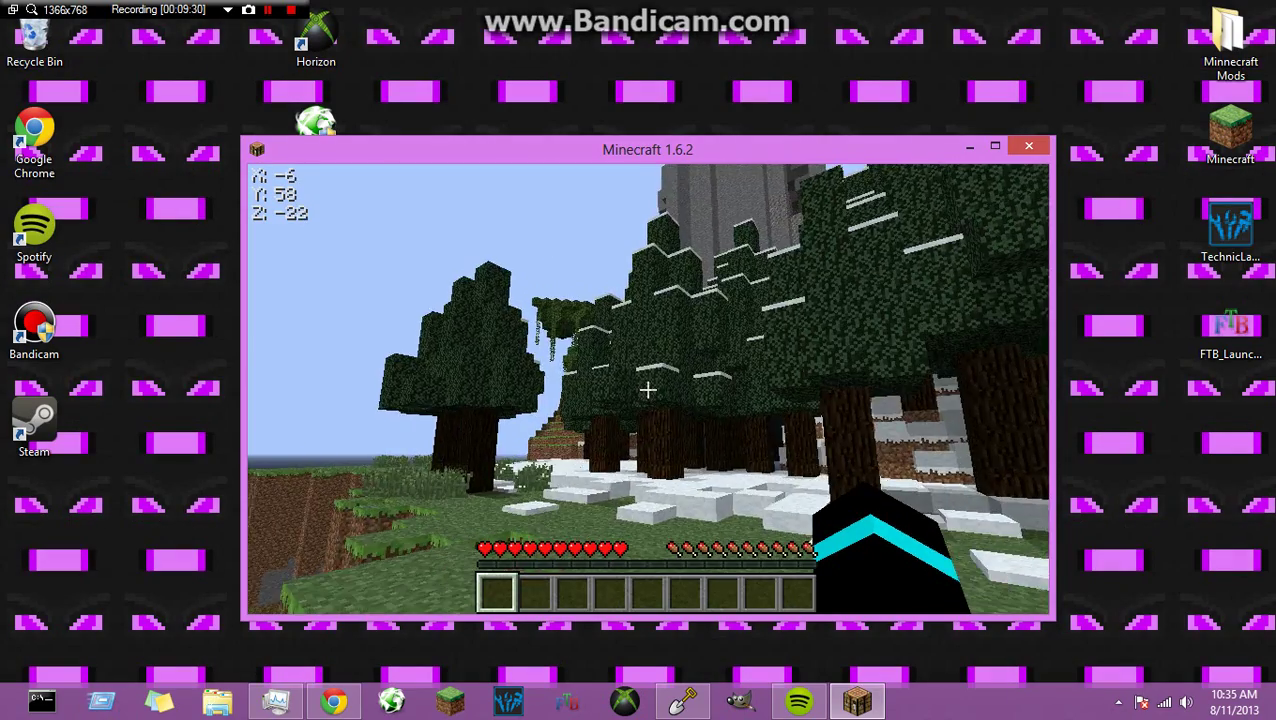
key("w")
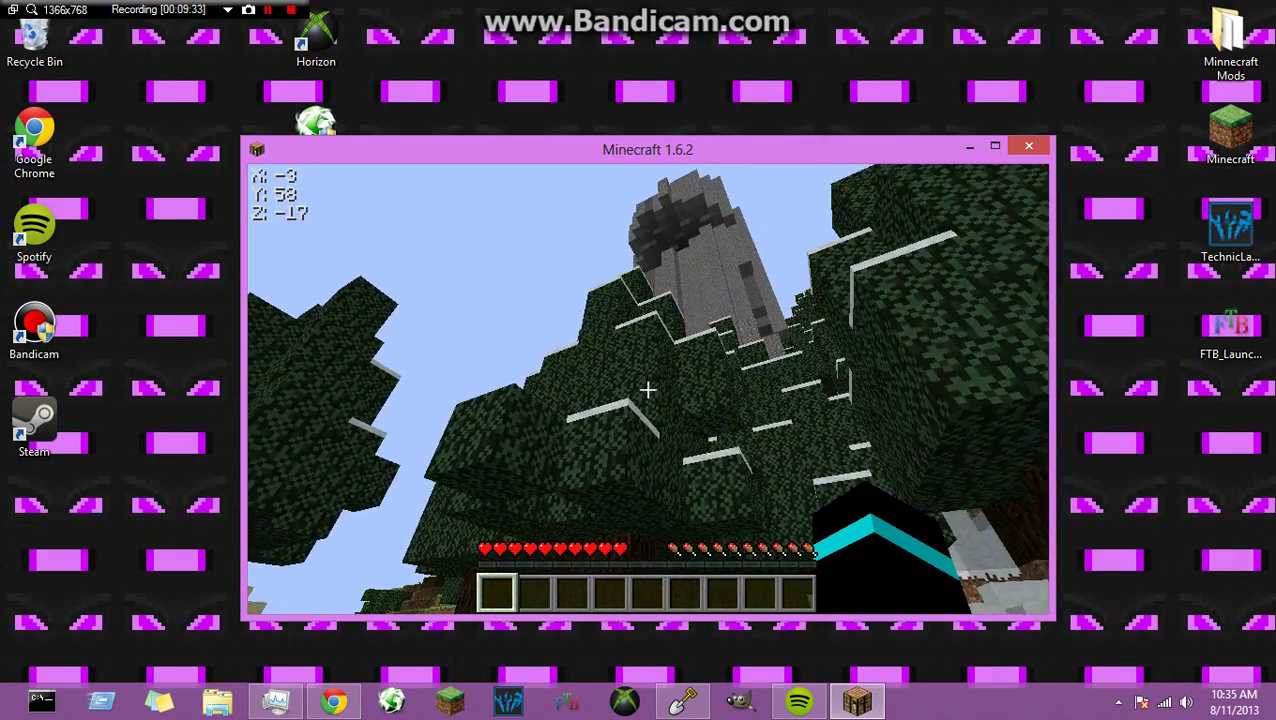
key("w")
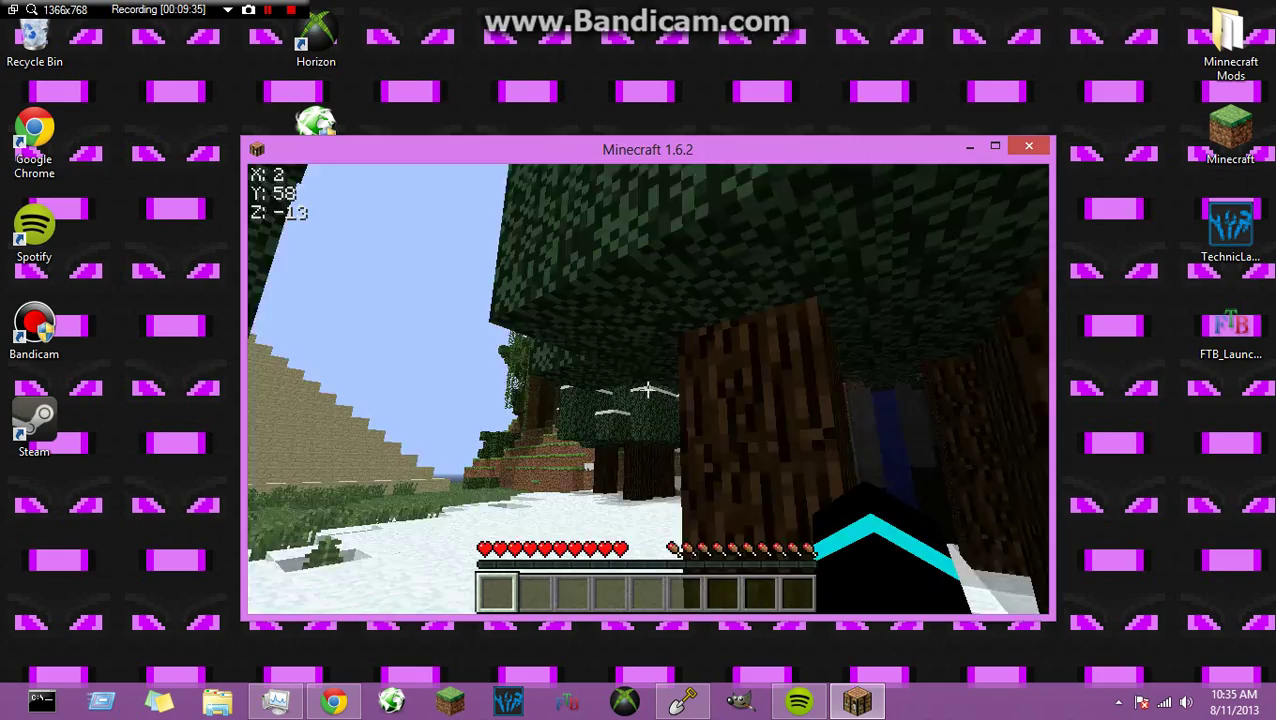
key("w")
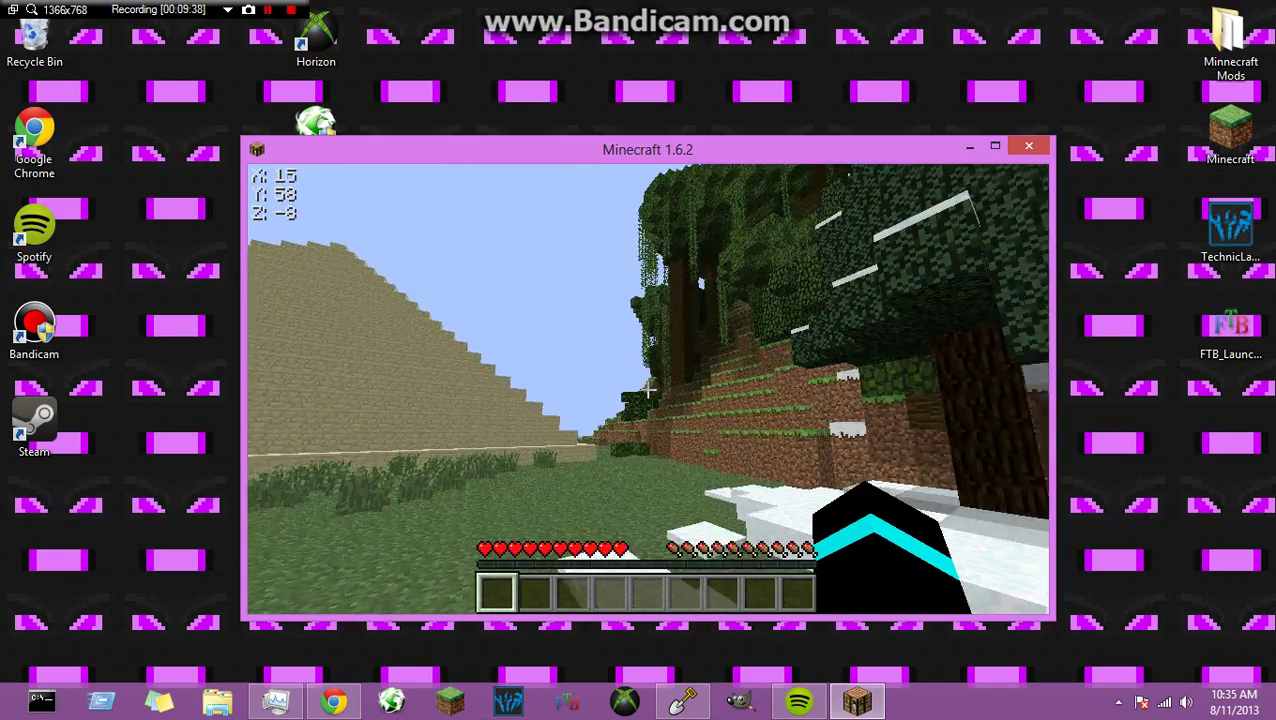
key("w")
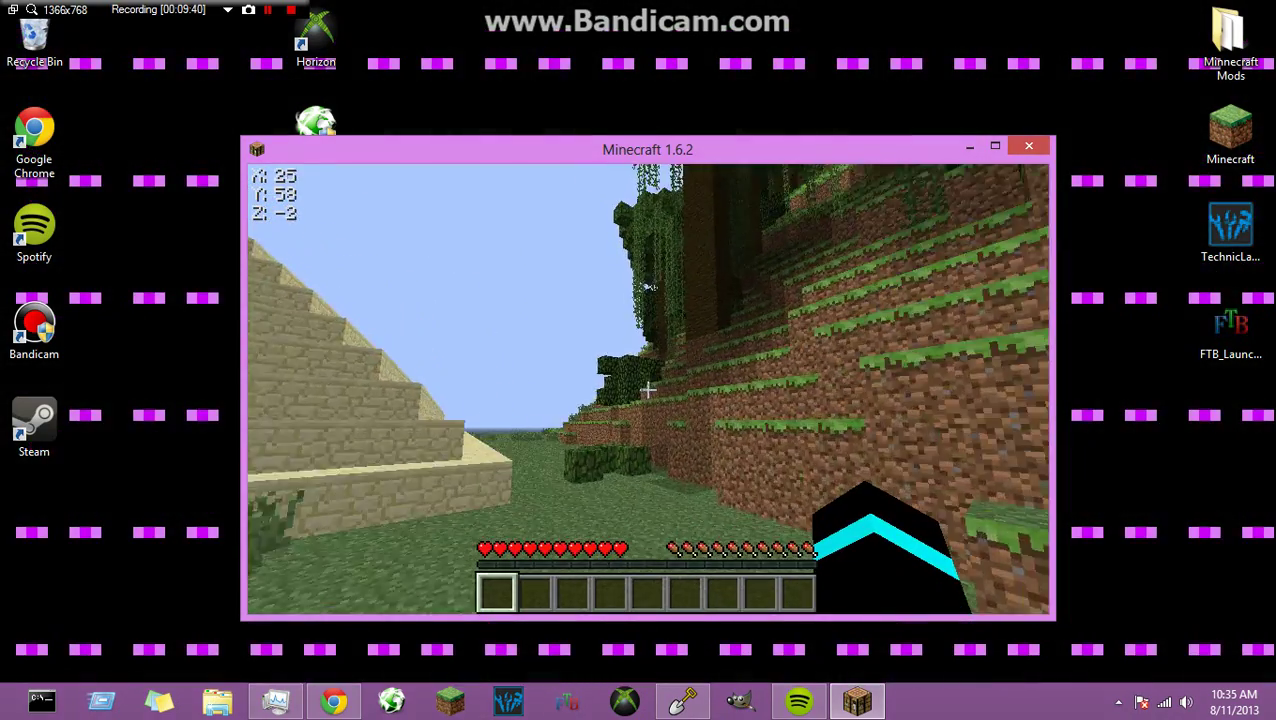
Switch the game to Creative mode from the TMI panel in the inventory.
key("e")
key("e")
key("e")
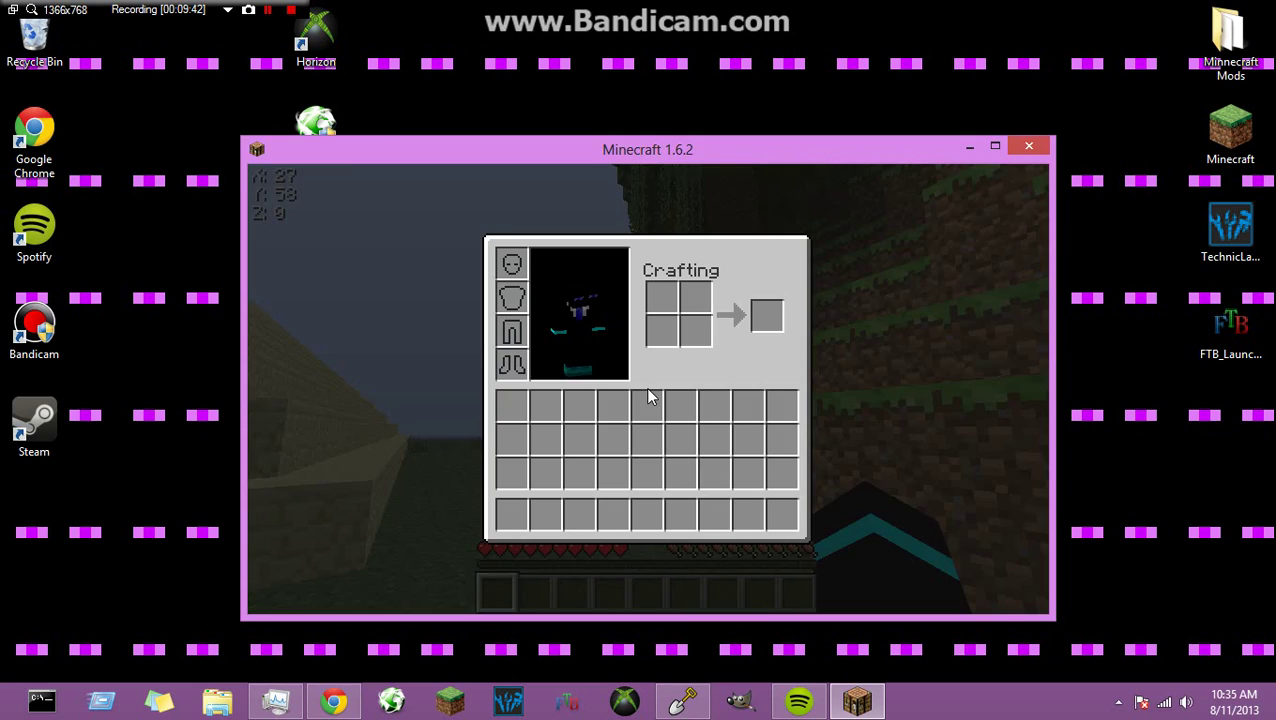
key("o")
left_click(335, 181)
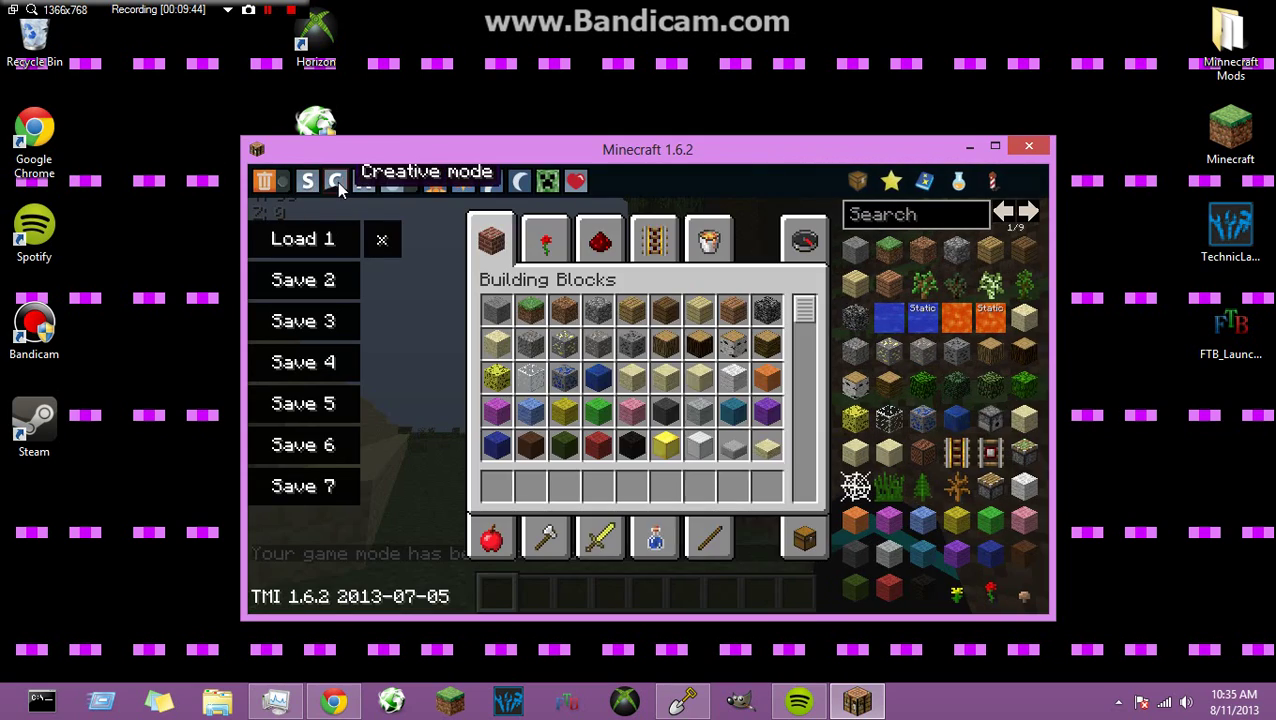
key("e")
Fly up and forward over the jungle hillside and grassy hills to height 95.
key("space")
key("space")
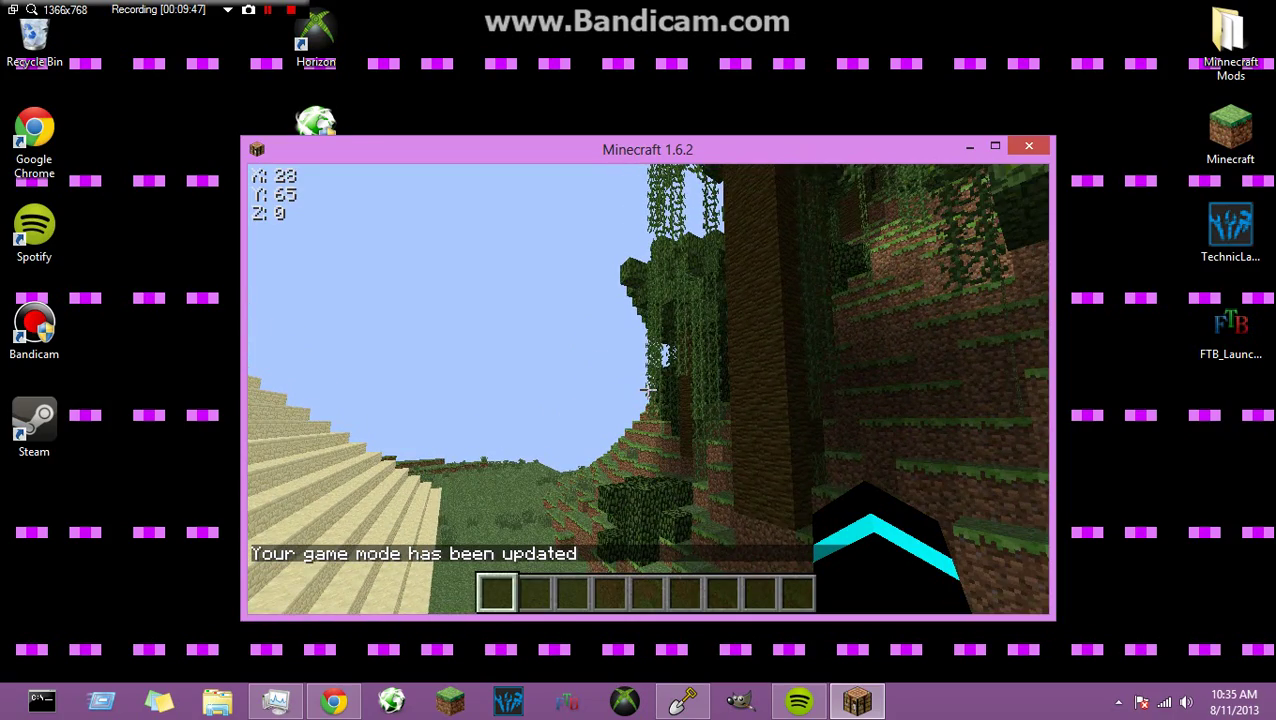
key("space")
key("w")
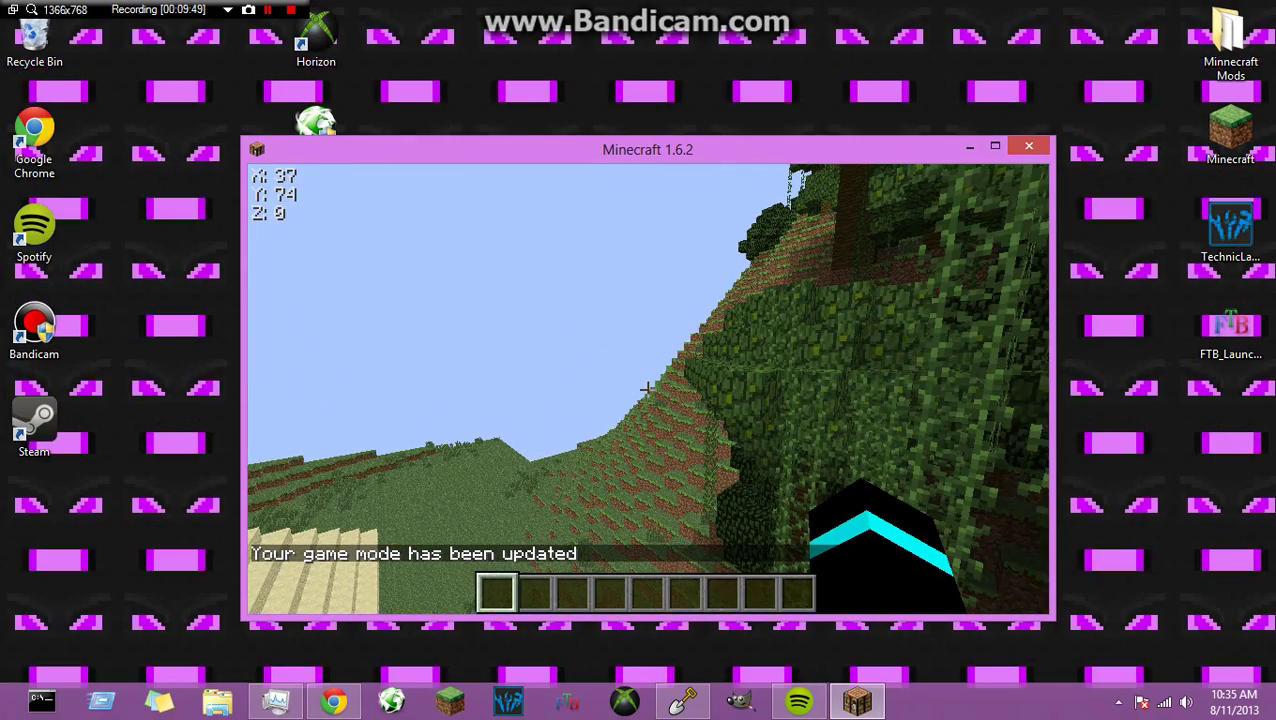
key("w")
key("space")
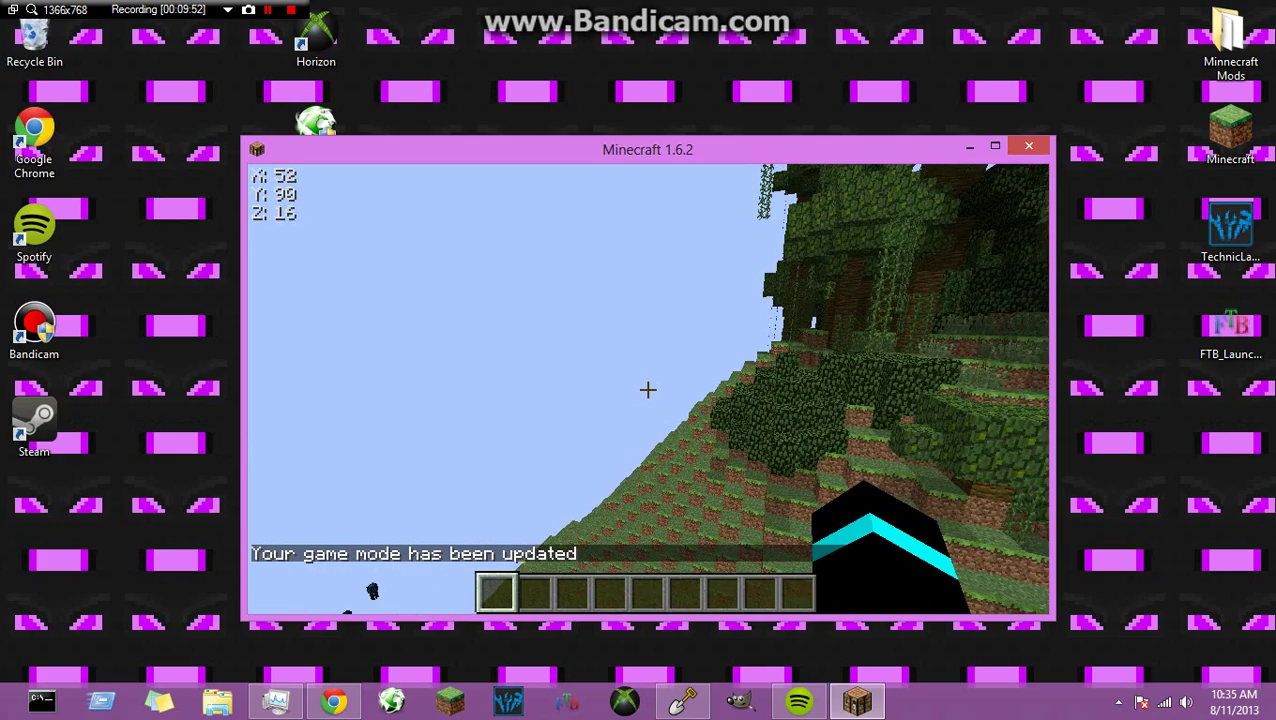
key("w")
key("space")
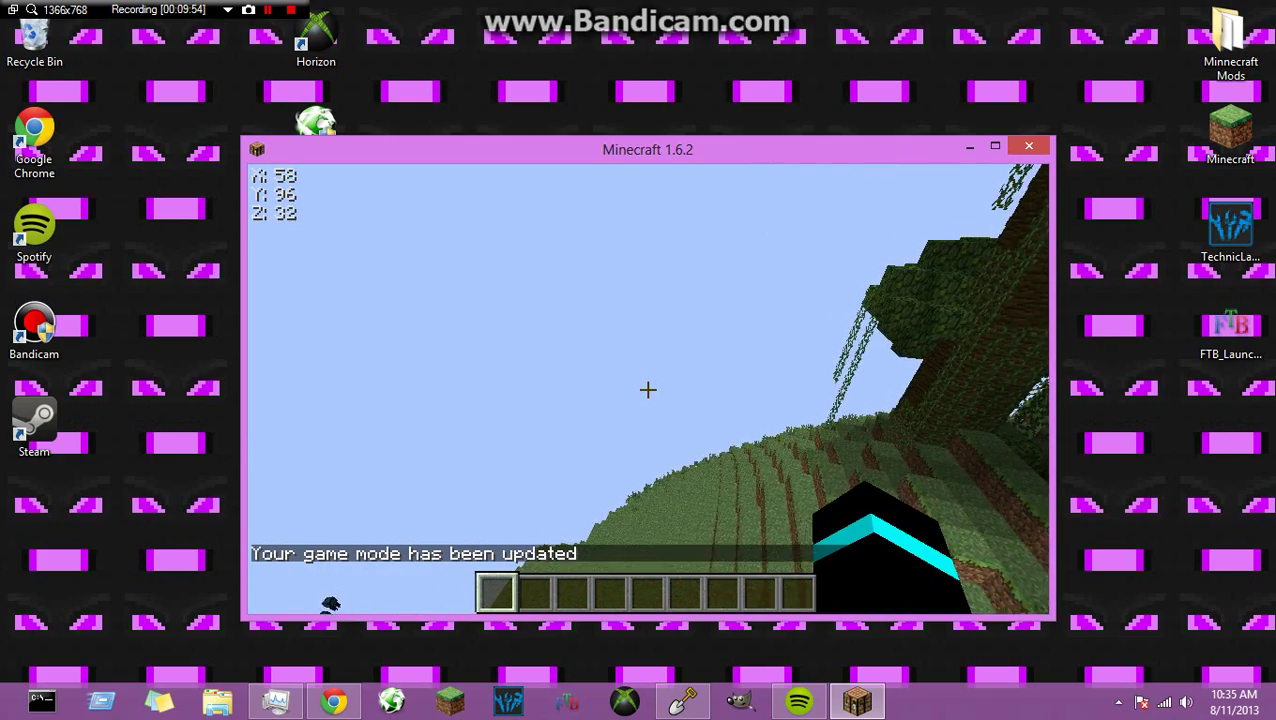
key("w")
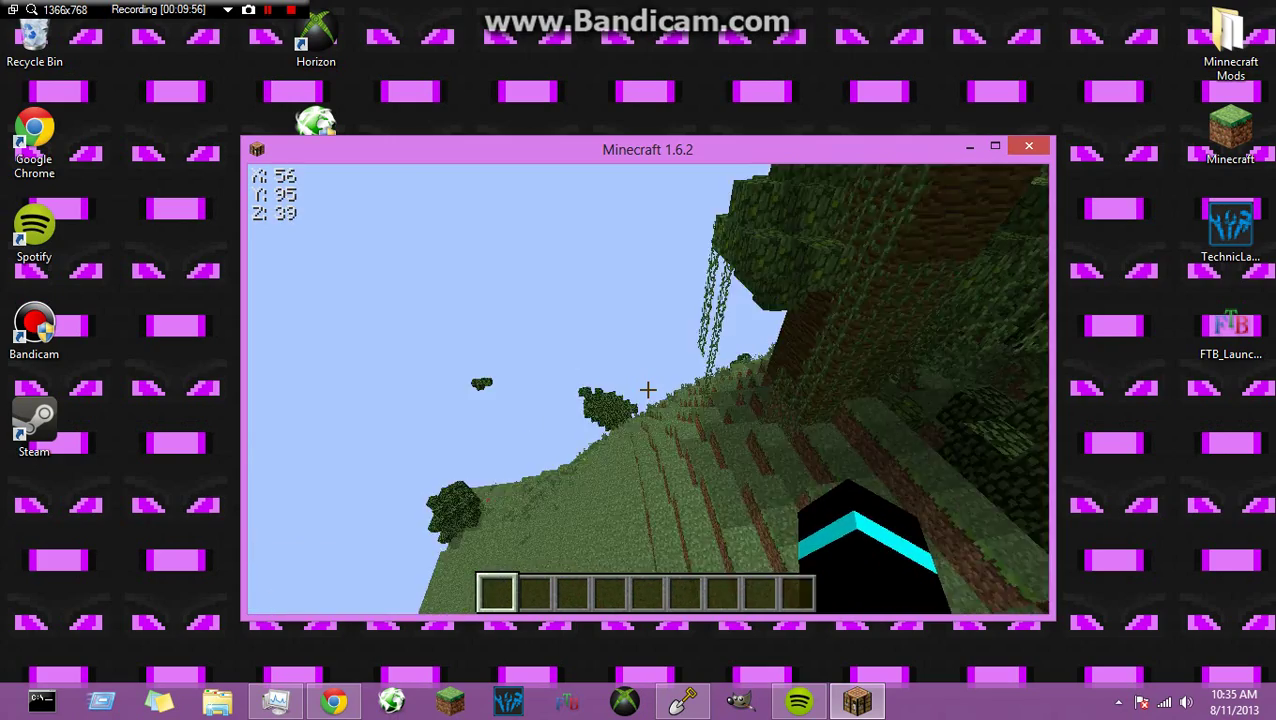
key("w")
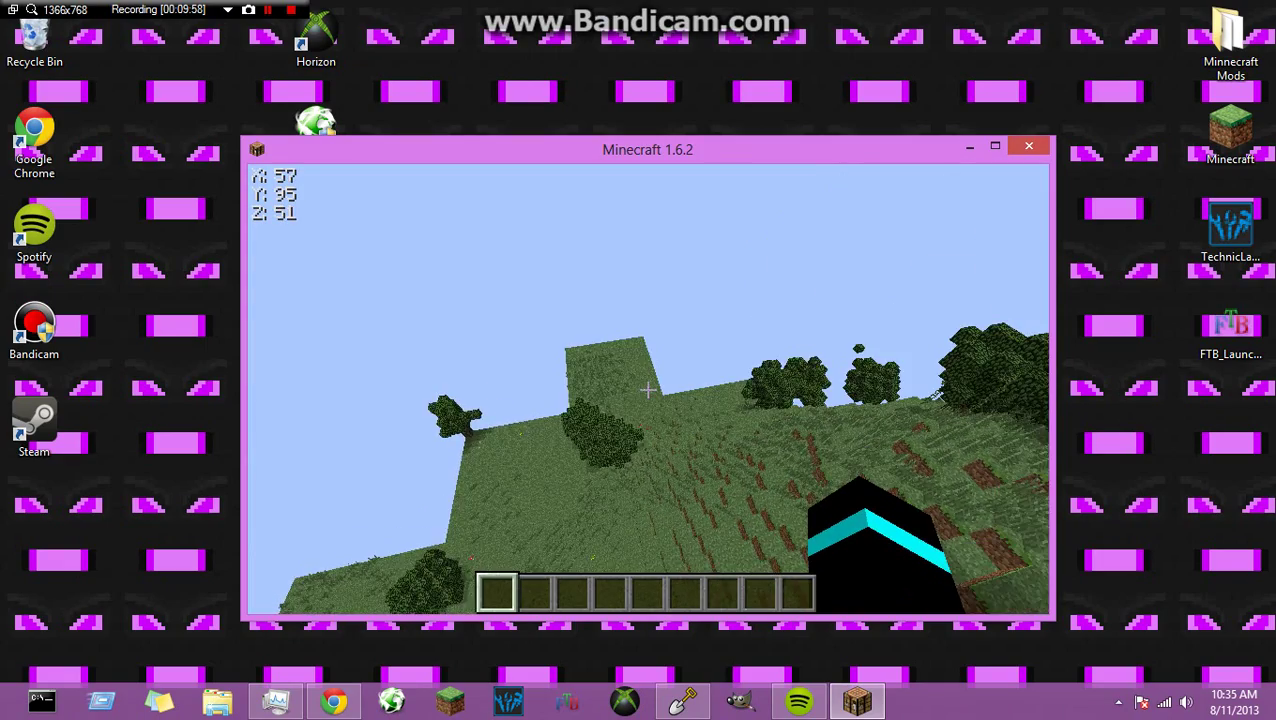